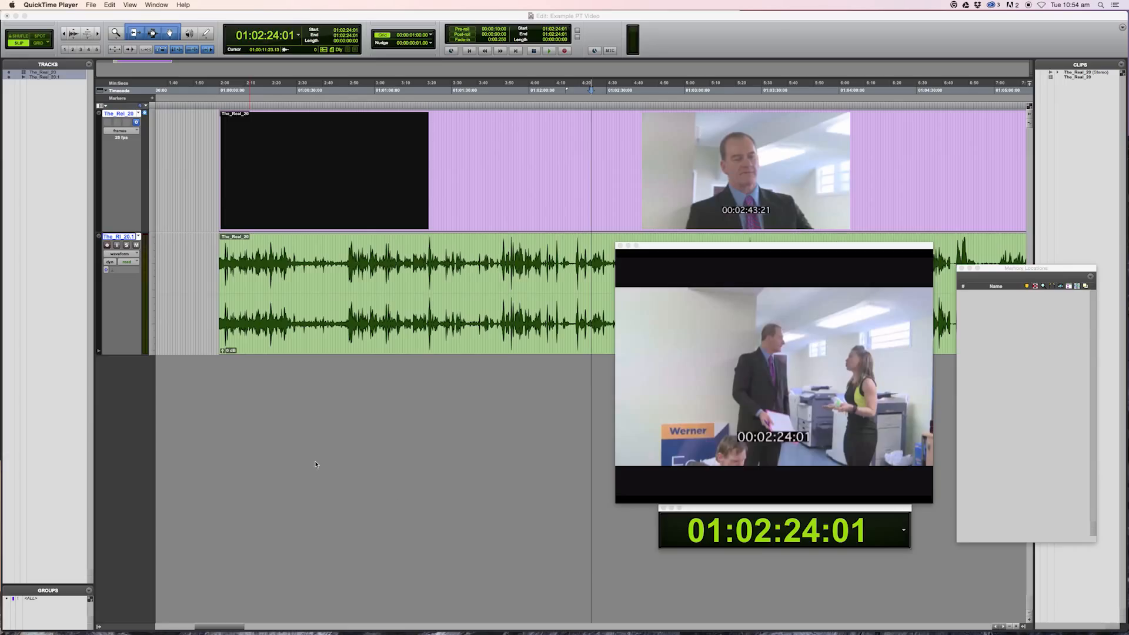
Step: Select the video clip and add a marker named "Scene 1 - Car" at its start, 01:00:00:00
click(417, 92)
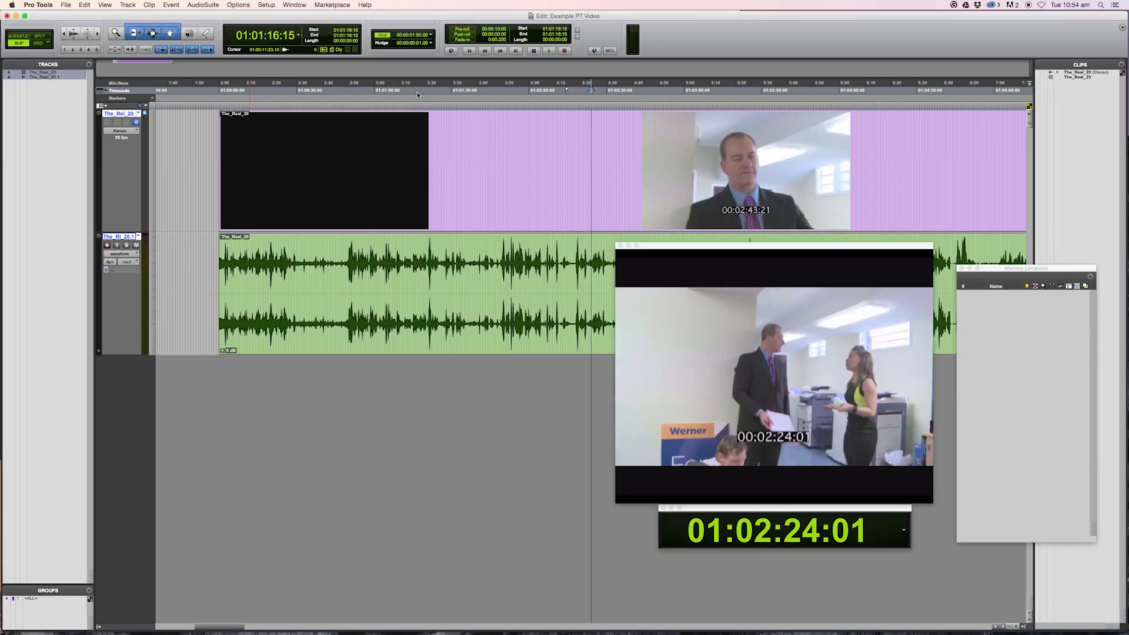
click(334, 91)
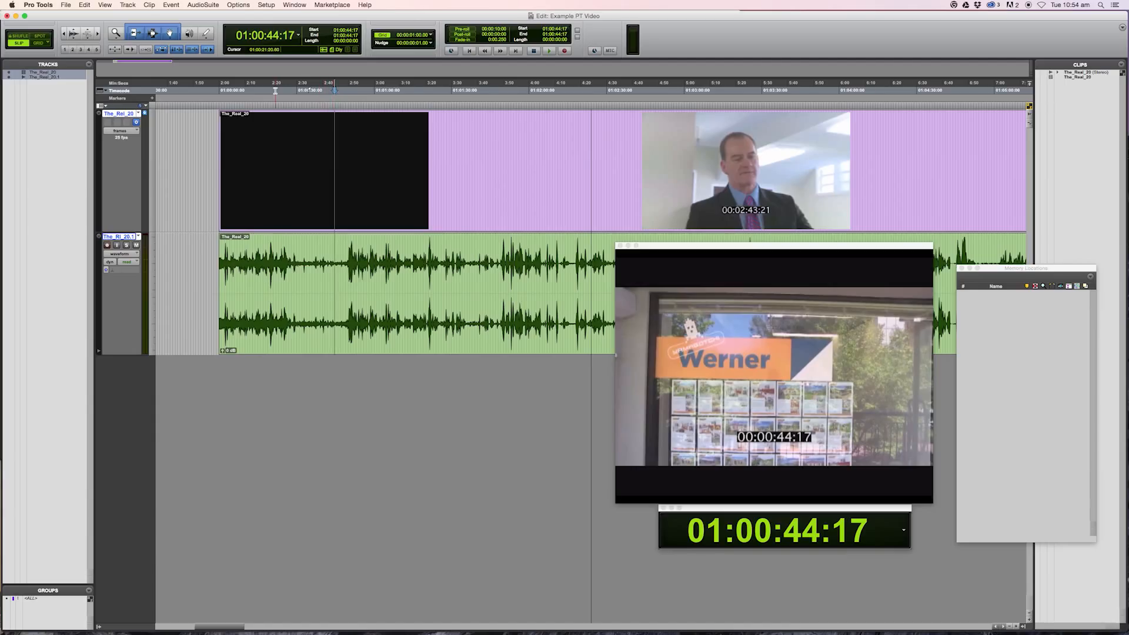
click(273, 206)
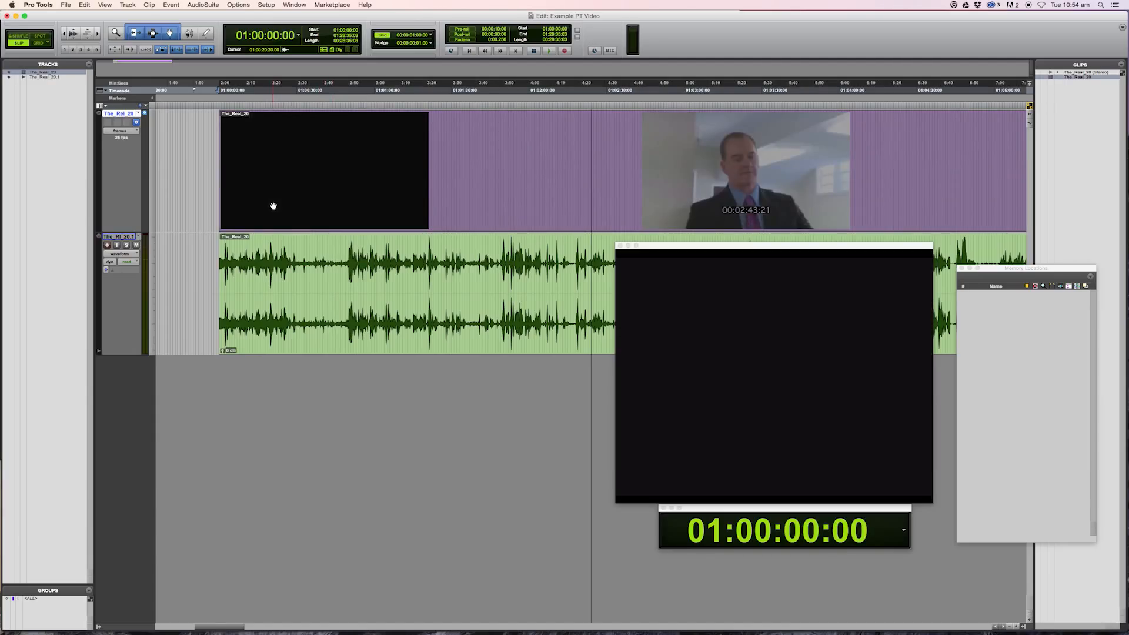
key(KP_Enter)
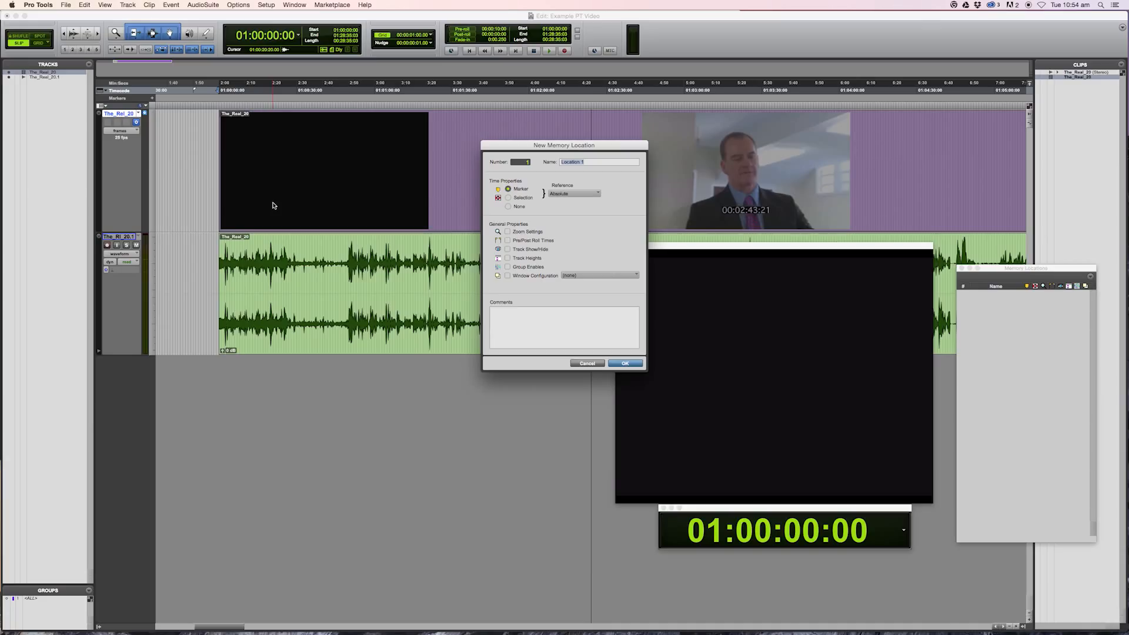
text(Scene 1 - Car)
key(Return)
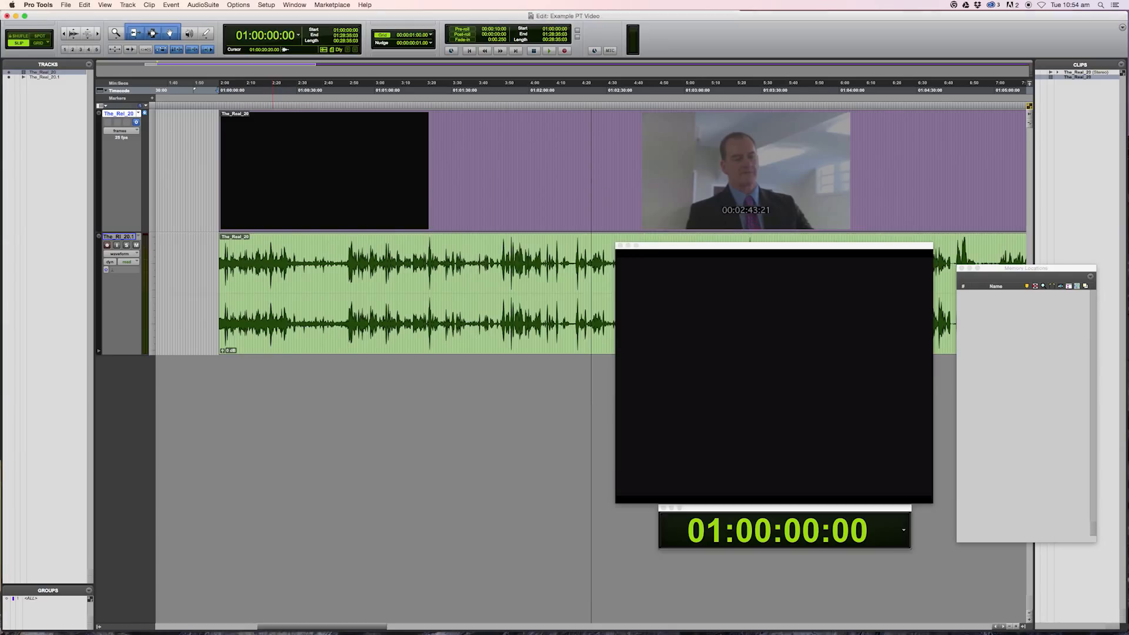
Step: Play from the first marker and check several timeline positions for the change from the car scene to the office scene
key(space)
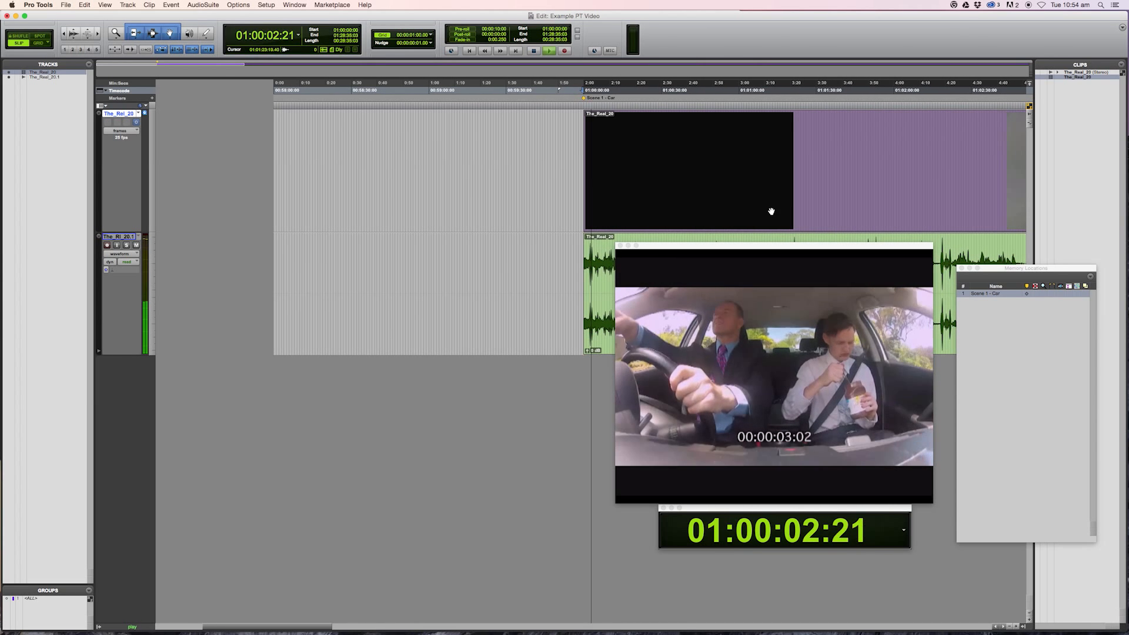
click(752, 90)
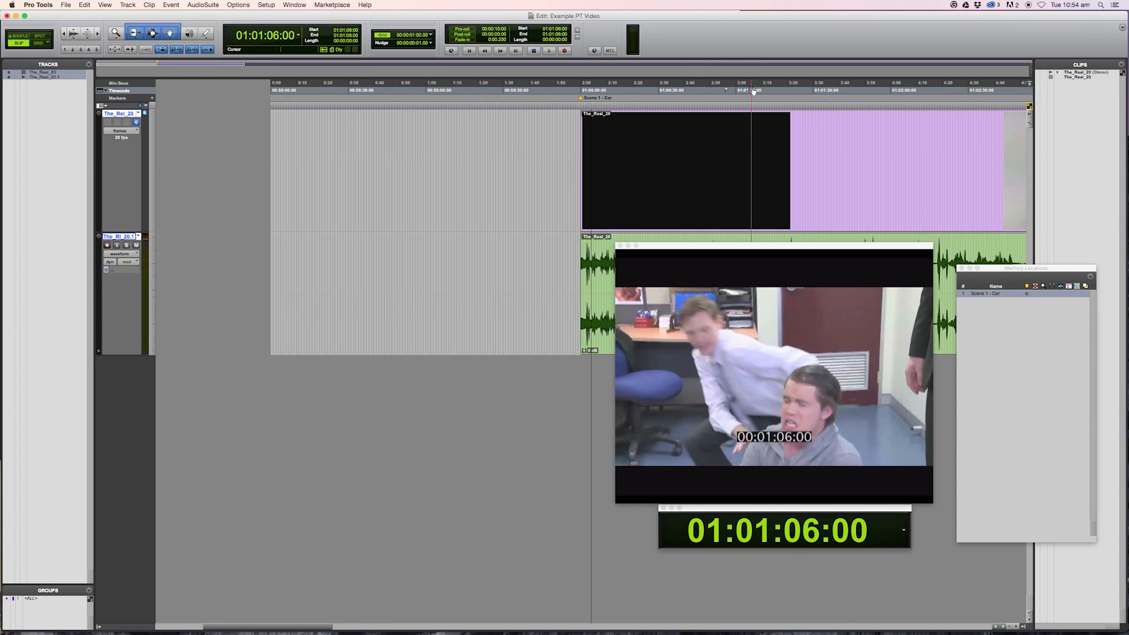
click(733, 90)
drag(733, 90, 692, 90)
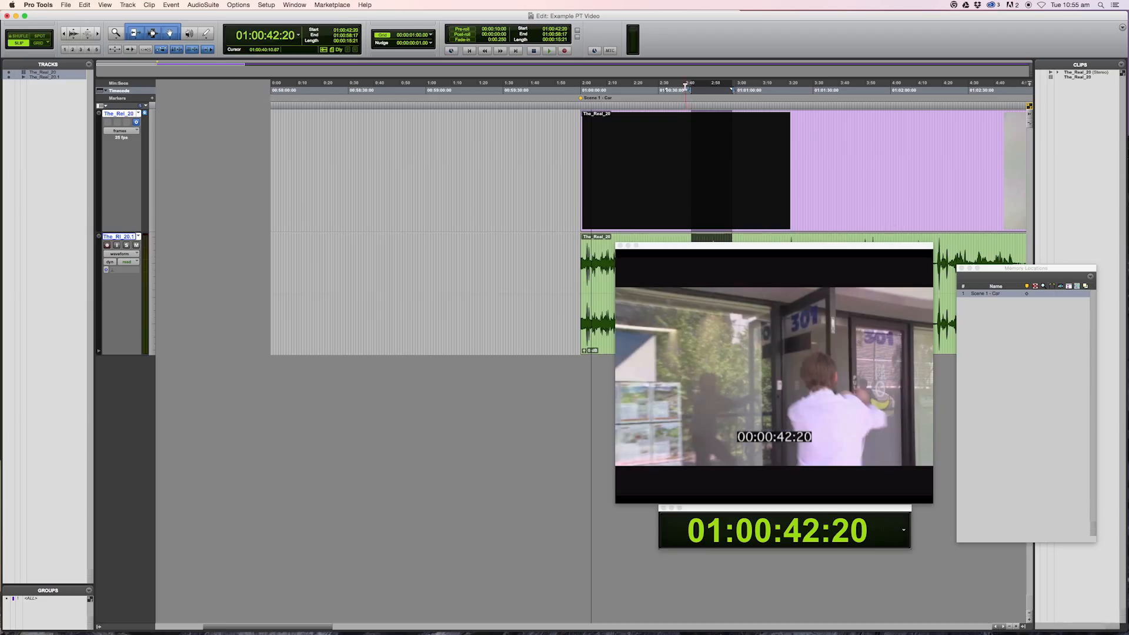
click(686, 89)
key(plus)
key(plus)
key(plus)
key(plus)
key(plus)
key(plus)
key(plus)
key(plus)
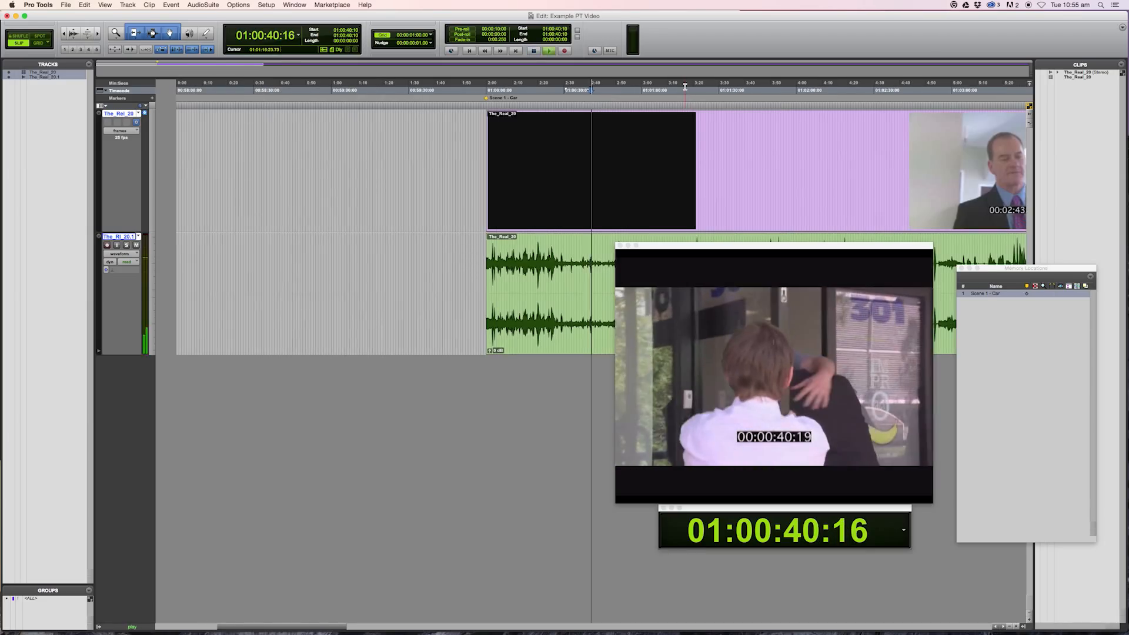
Step: Narrow down the scene change between the car and office footage and place the cursor at 01:00:37:03
key(t)
key(t)
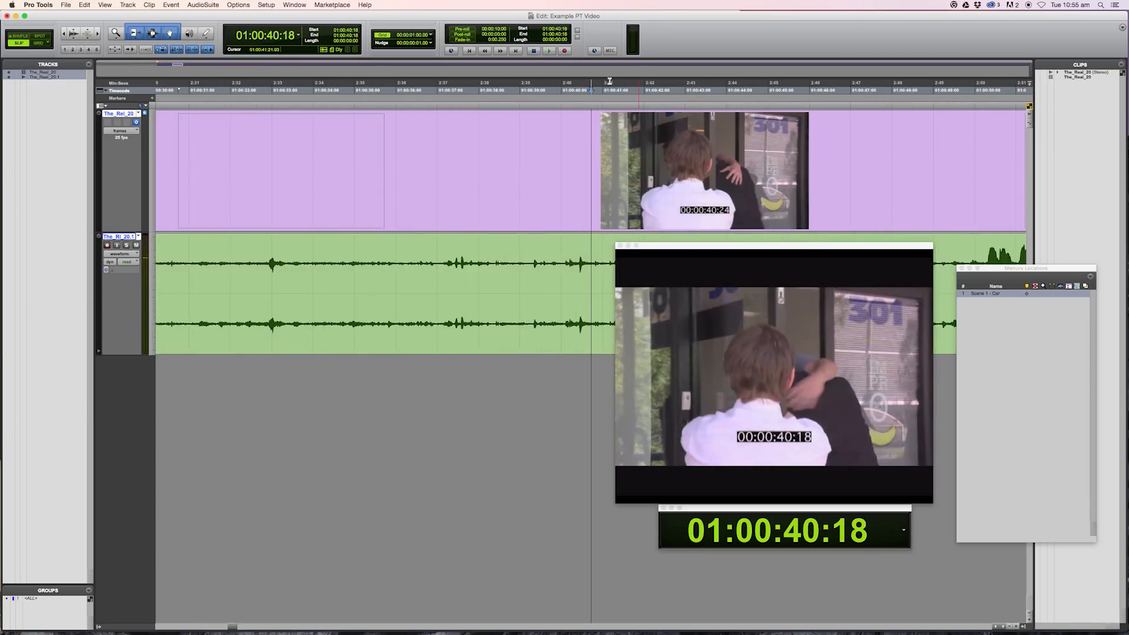
click(498, 89)
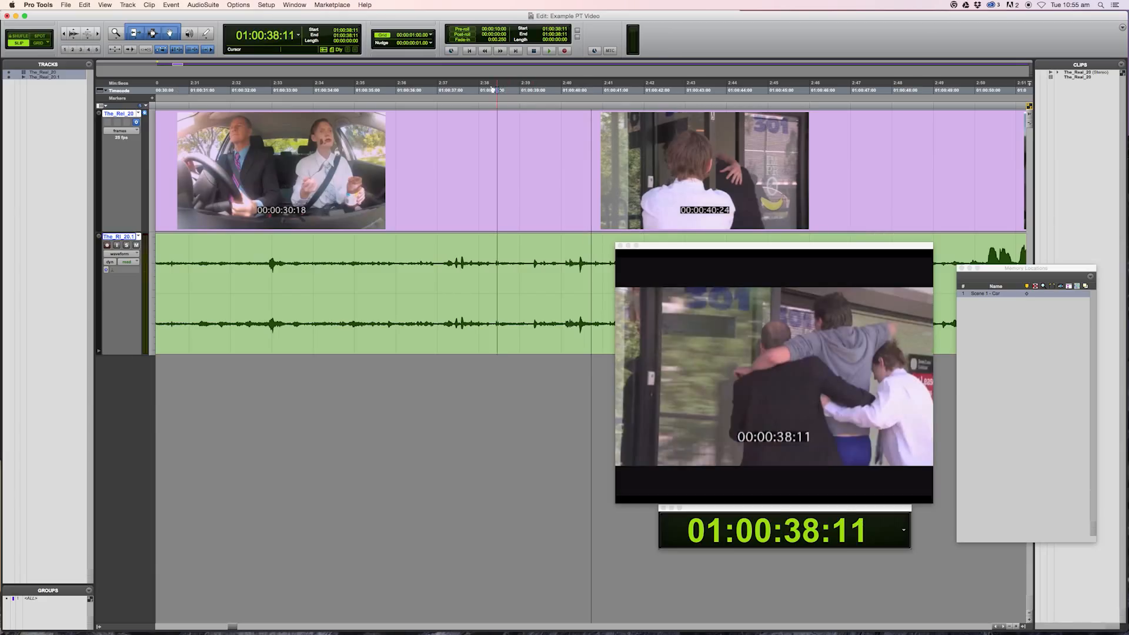
click(419, 89)
click(238, 90)
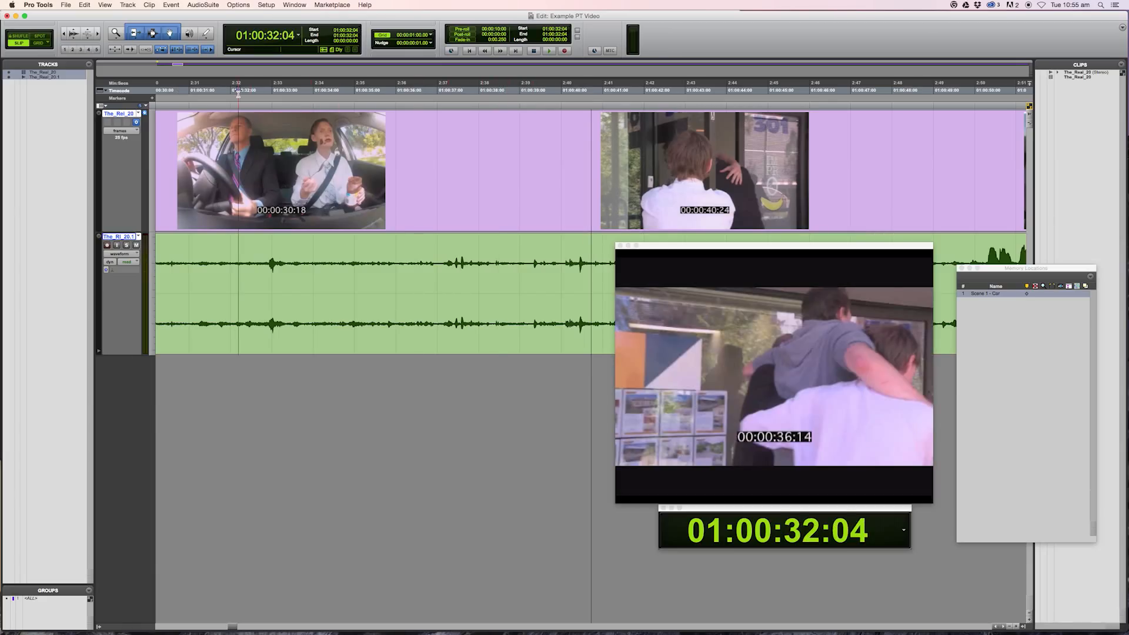
click(348, 91)
click(493, 91)
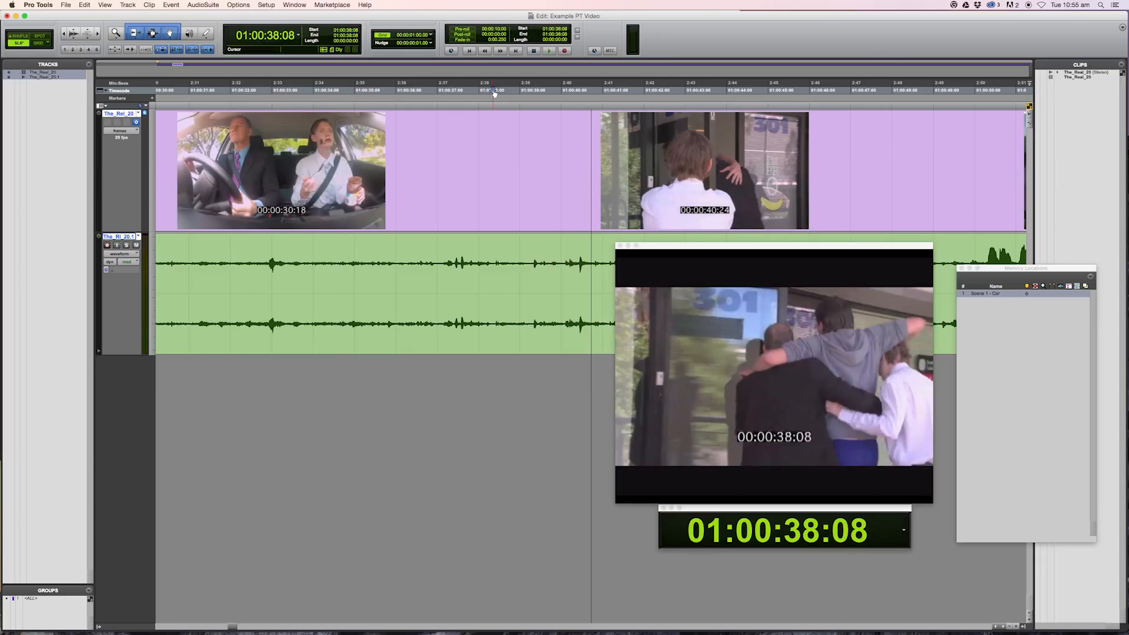
click(444, 91)
click(444, 91)
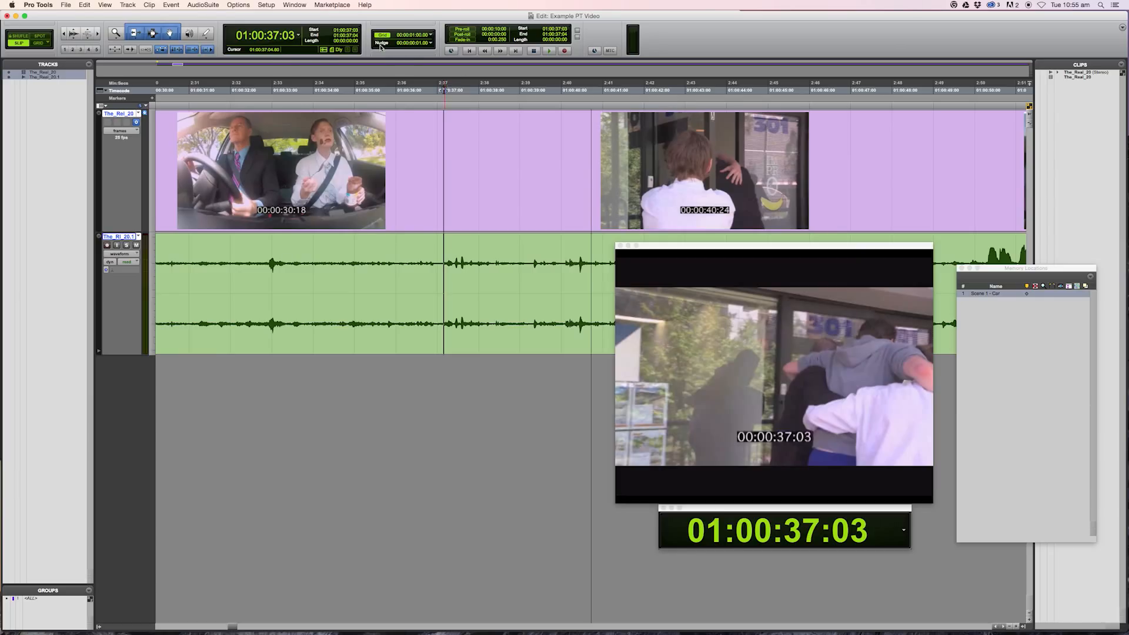
Step: Keep the nudge value at 1 frame and nudge the cursor to the first office-scene frame at 01:00:35:13
click(431, 44)
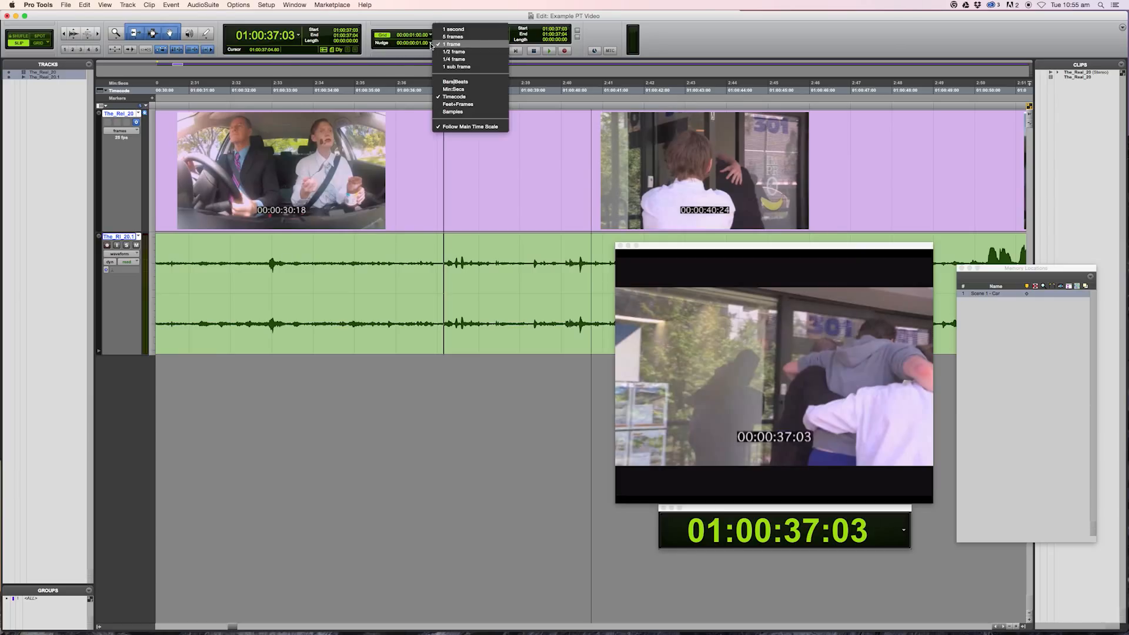
click(464, 45)
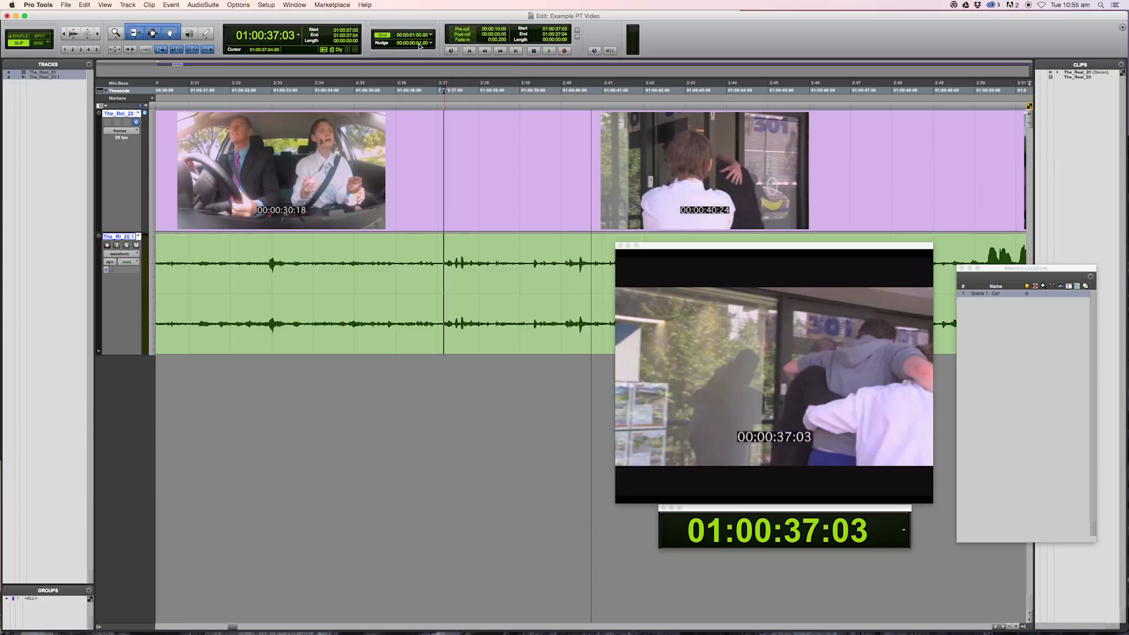
key(comma)
key(comma)
key(comma)
key(comma)
key(comma)
key(comma)
key(comma)
key(comma)
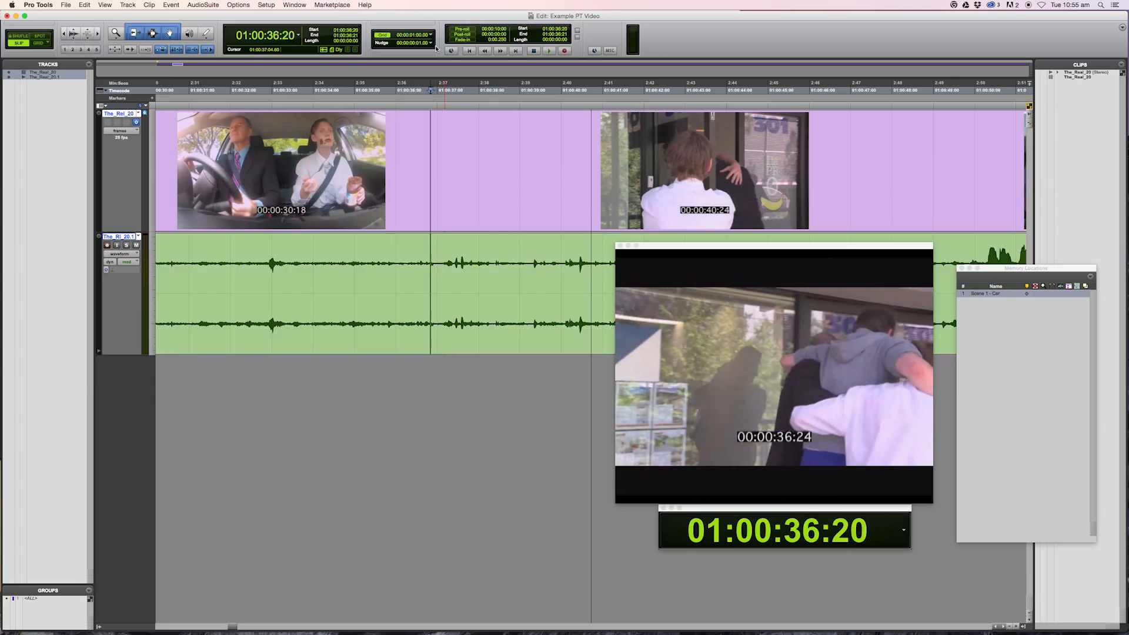
key(comma)
key(comma)
key(comma)
key(comma)
key(comma)
key(comma)
key(comma)
key(comma)
key(comma)
key(comma)
key(comma)
key(comma)
key(comma)
key(comma)
key(comma)
key(comma)
key(comma)
key(comma)
key(comma)
key(comma)
key(comma)
key(comma)
key(comma)
key(comma)
key(comma)
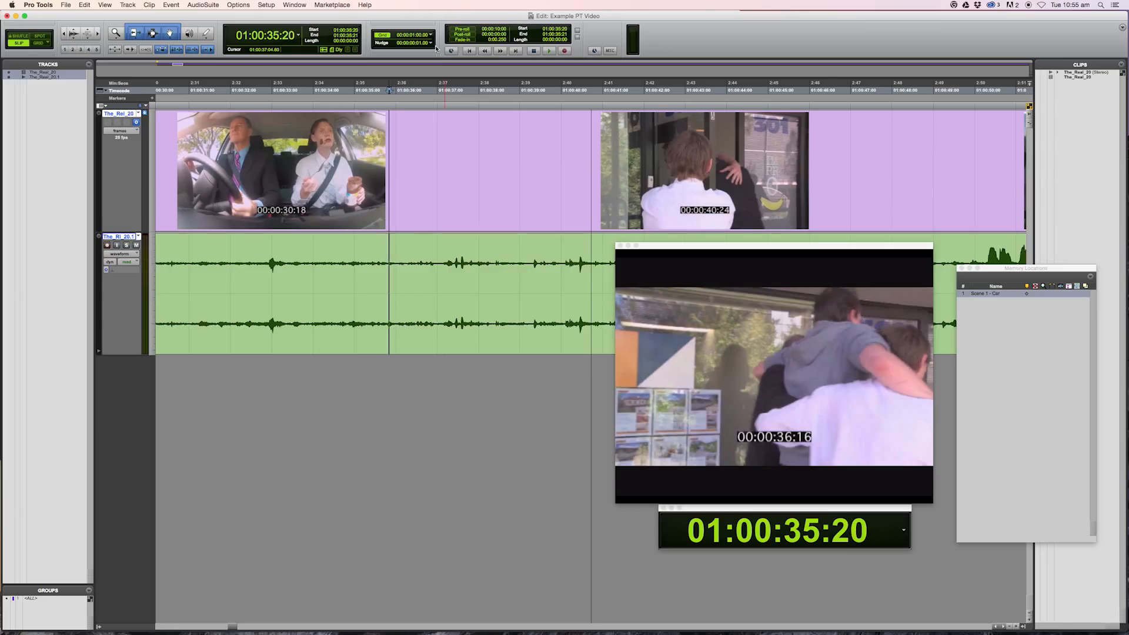
key(comma)
key(comma)
key(comma)
key(comma)
key(comma)
key(comma)
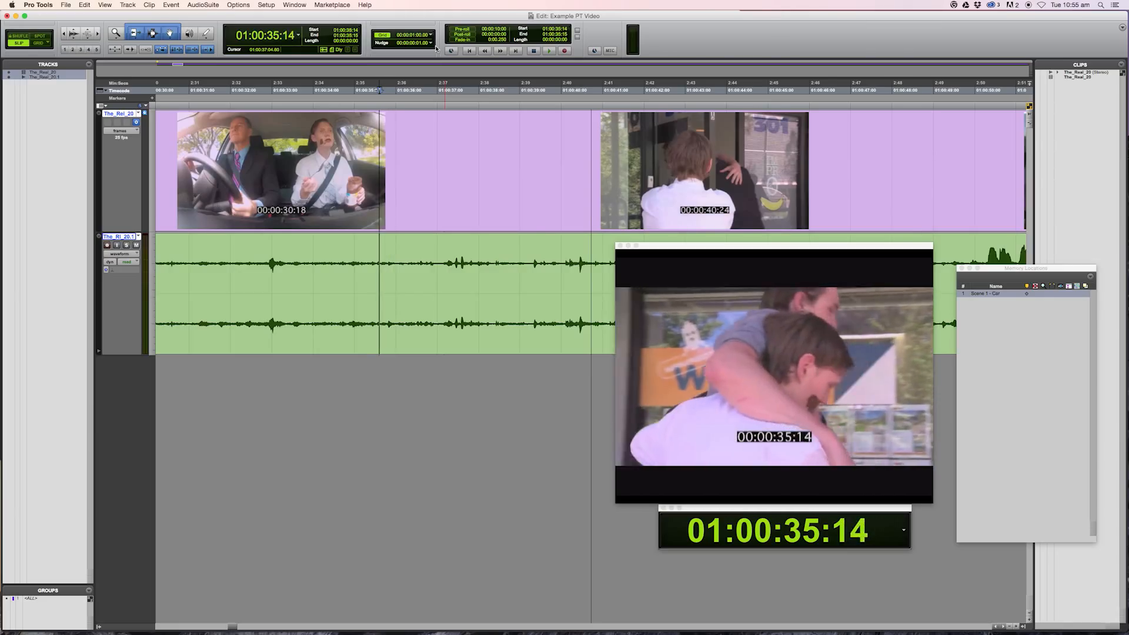
key(comma)
key(comma)
key(comma)
key(comma)
key(comma)
key(comma)
key(comma)
key(period)
key(period)
key(period)
key(period)
key(period)
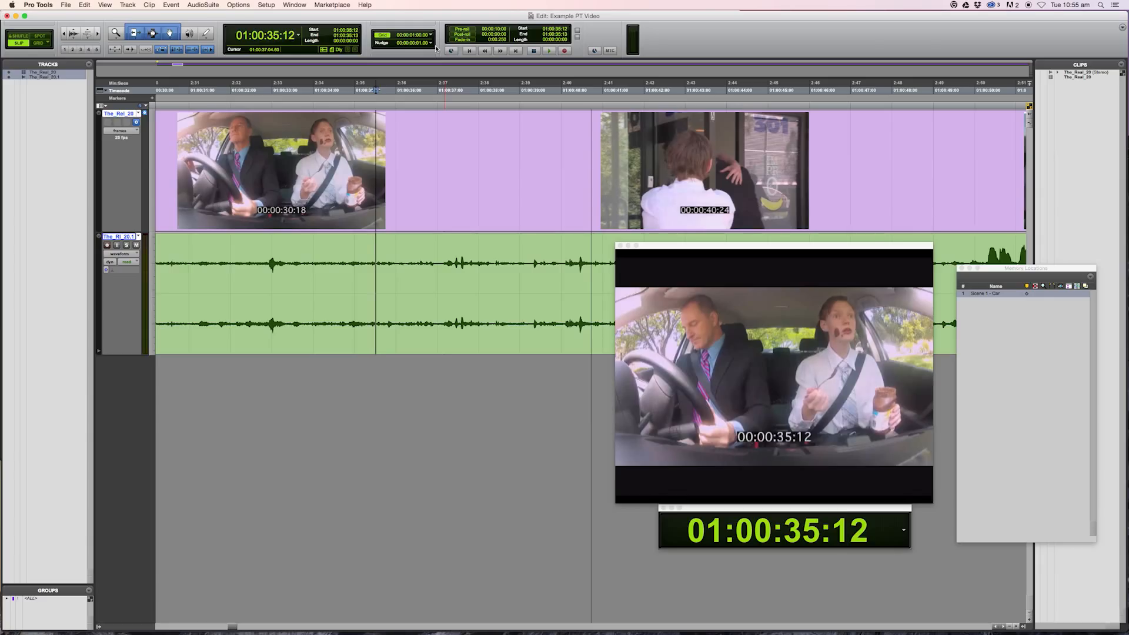
key(period)
Step: Add a marker named "Scene 2 - Office" at the current cursor position
key(KP_Enter)
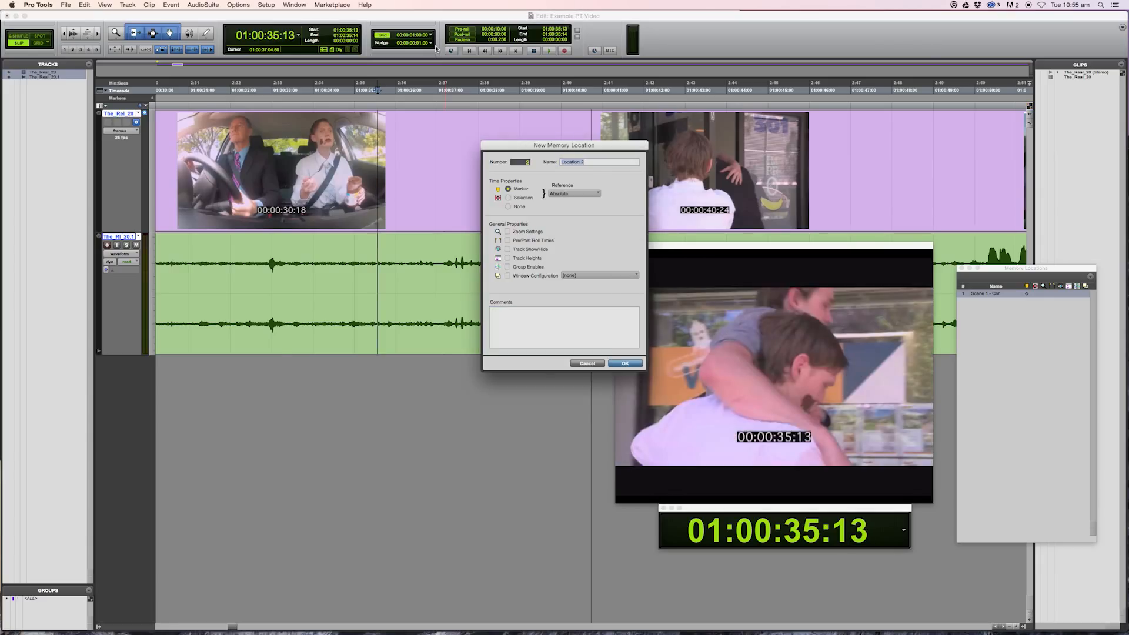
text(Scene 2 - Office)
key(Return)
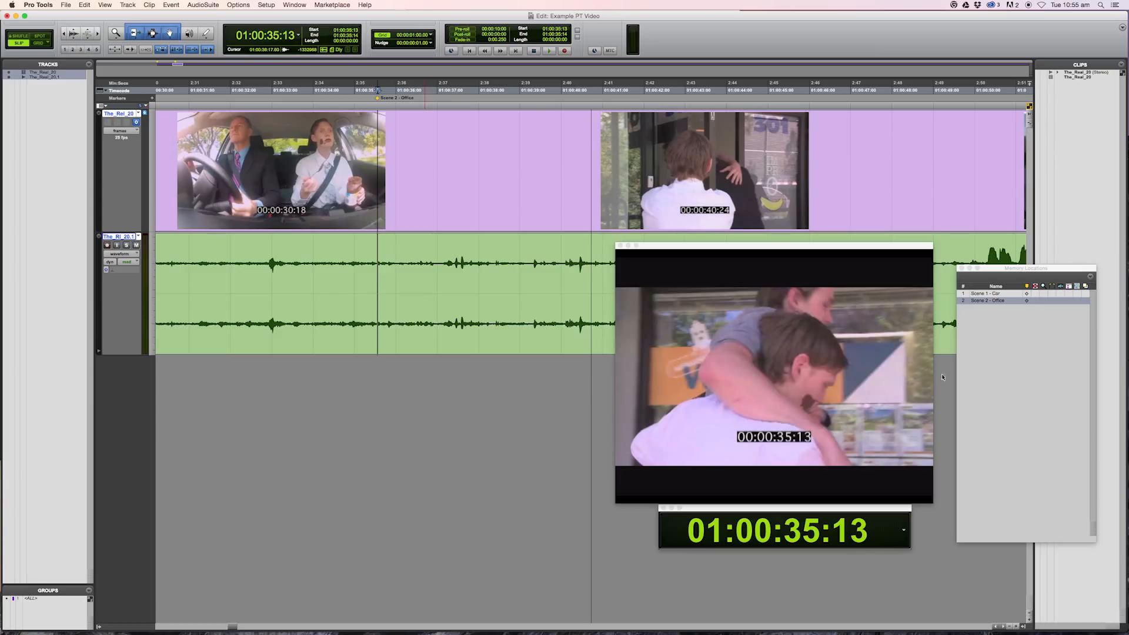
Step: Recall the Scene 1 - Car and Scene 2 - Office memory locations alternately, finishing on Scene 1 - Car
click(1063, 284)
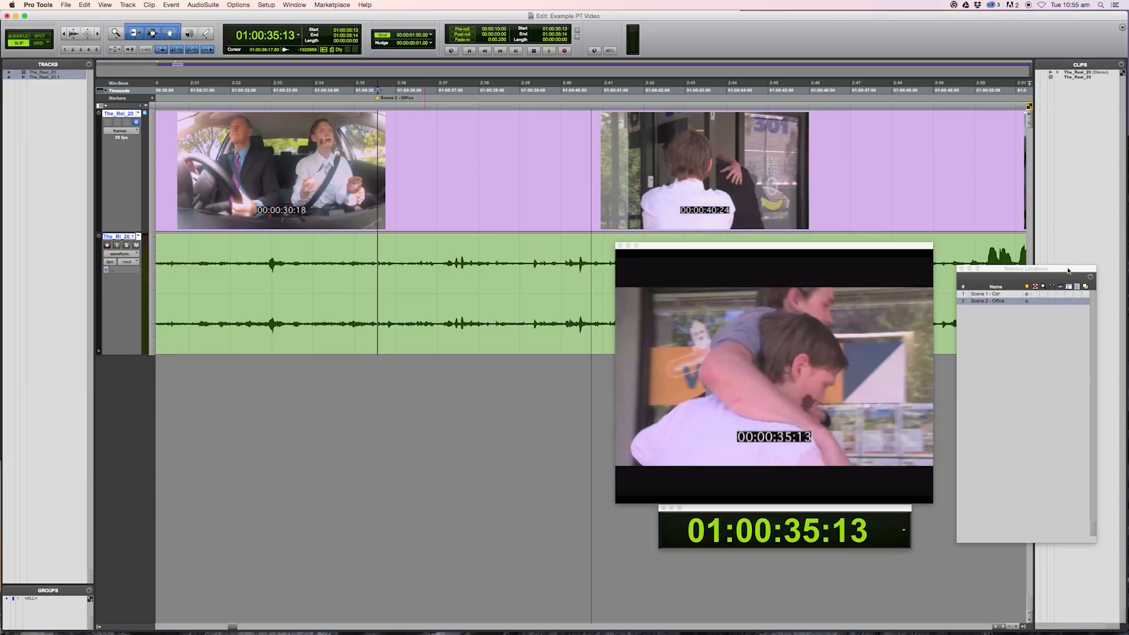
key(r)
key(r)
key(r)
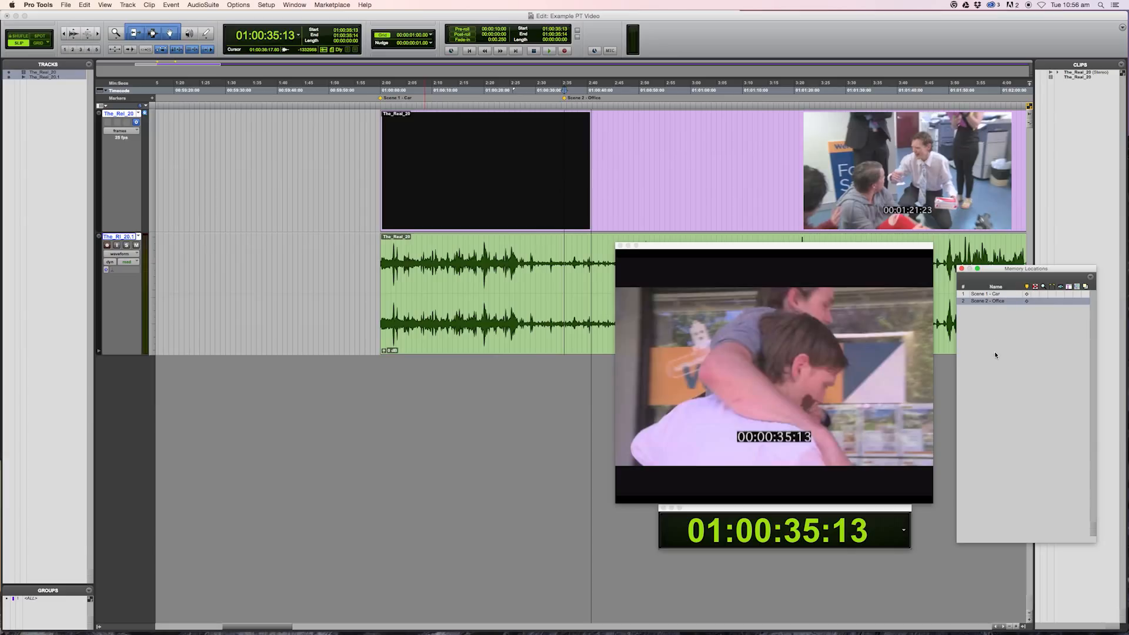
click(986, 295)
click(982, 301)
click(983, 295)
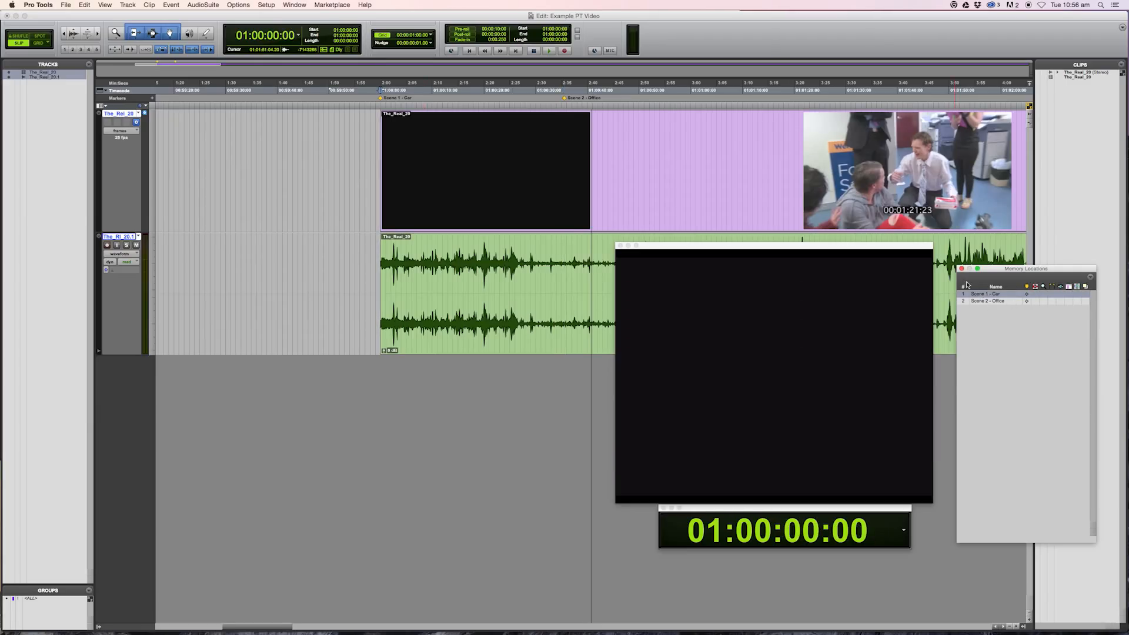
Step: Select the video clip, go to its end and place the cursor there at 01:28:35:06
click(841, 227)
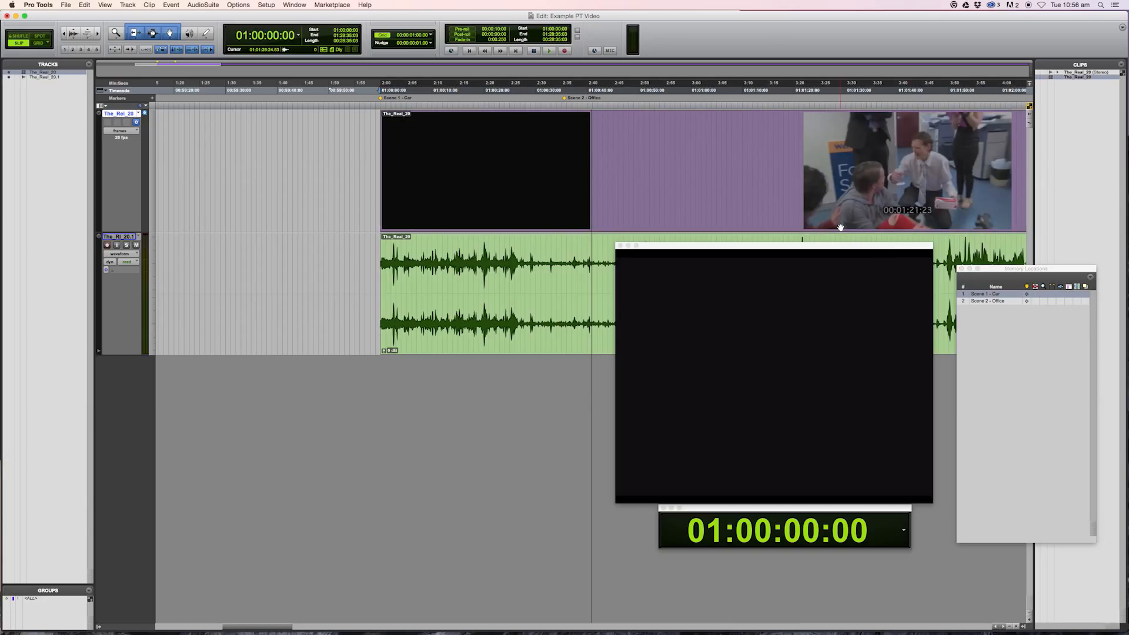
key(Right)
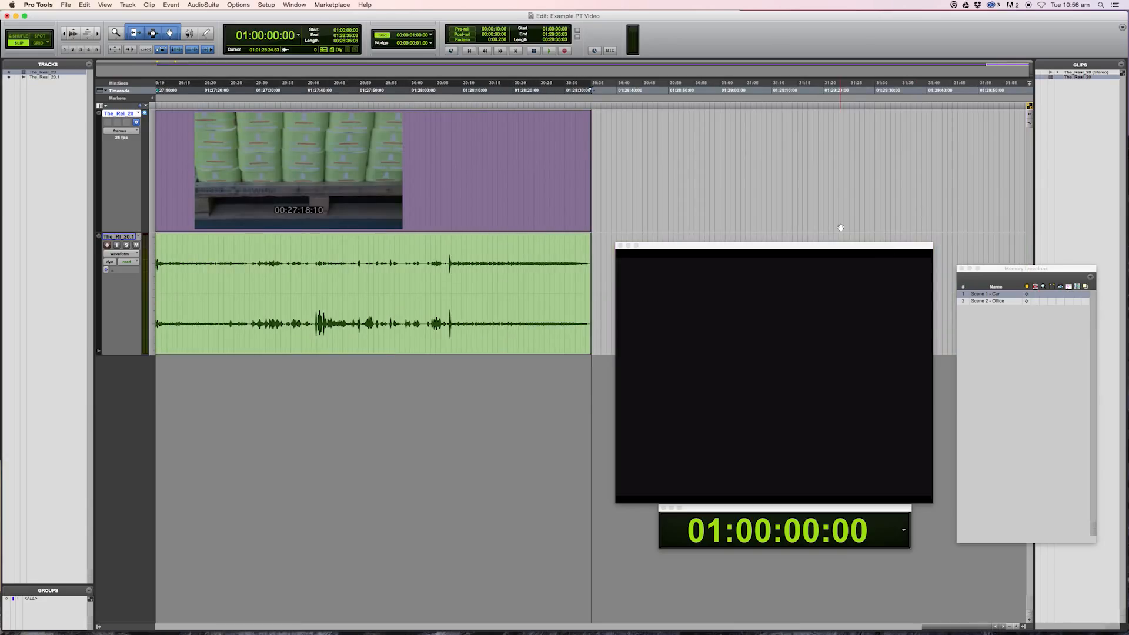
click(591, 83)
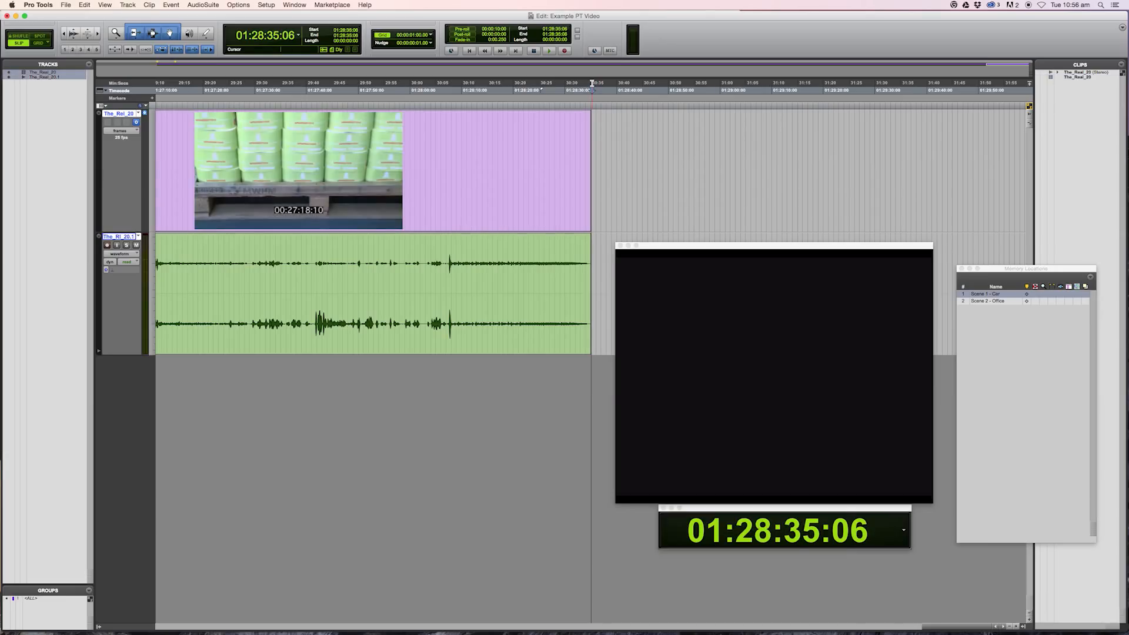
Step: Nudge the cursor frame by frame around the end of the video clip to 01:28:35:02
key(t)
key(t)
key(t)
key(t)
key(comma)
key(comma)
key(comma)
key(comma)
key(comma)
key(period)
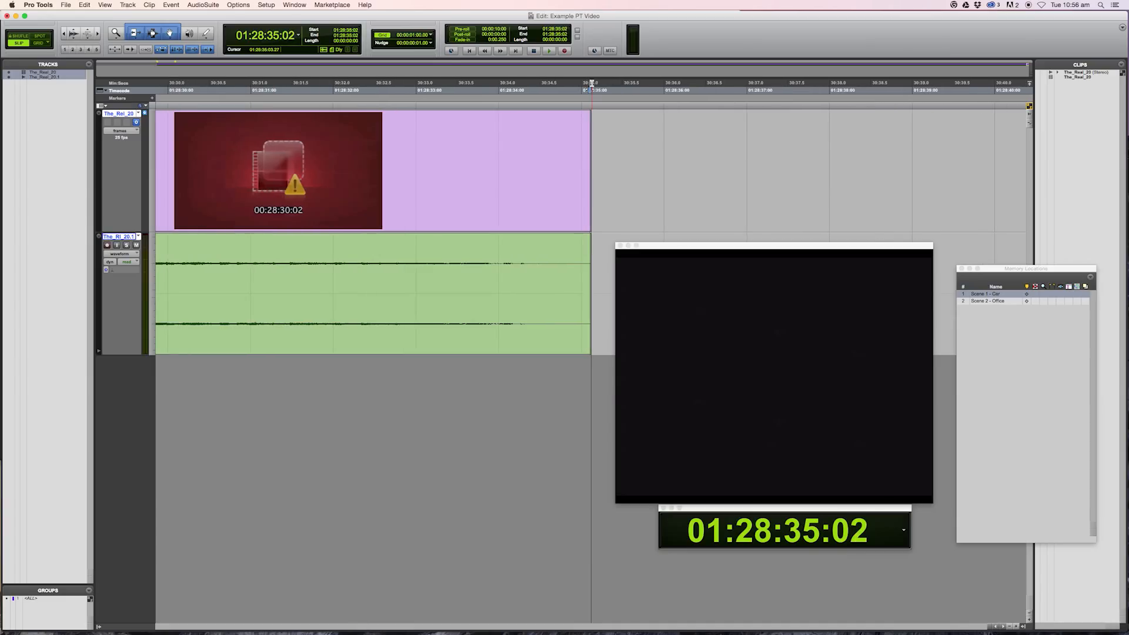
key(period)
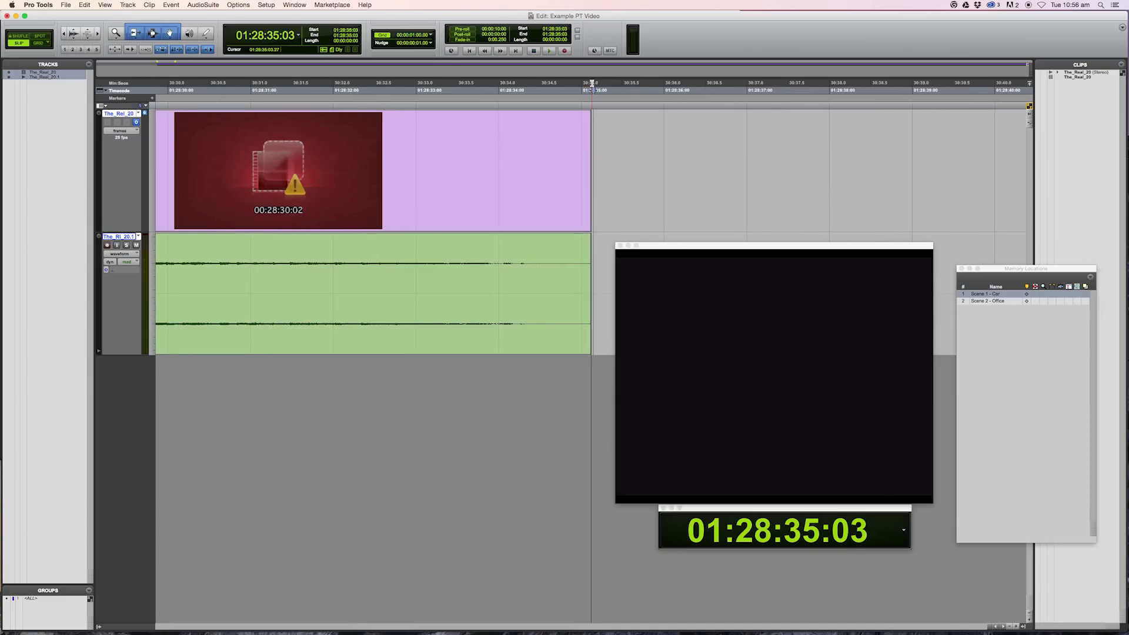
key(comma)
Step: Add a marker named "End" at the current cursor position
key(KP_Enter)
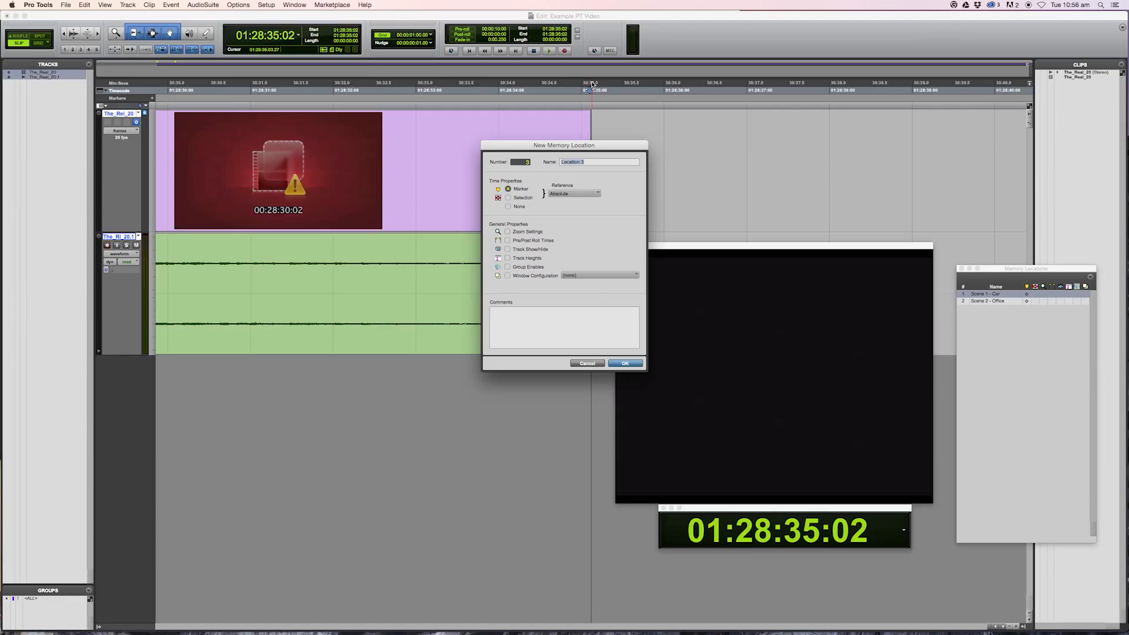
text(End)
key(Return)
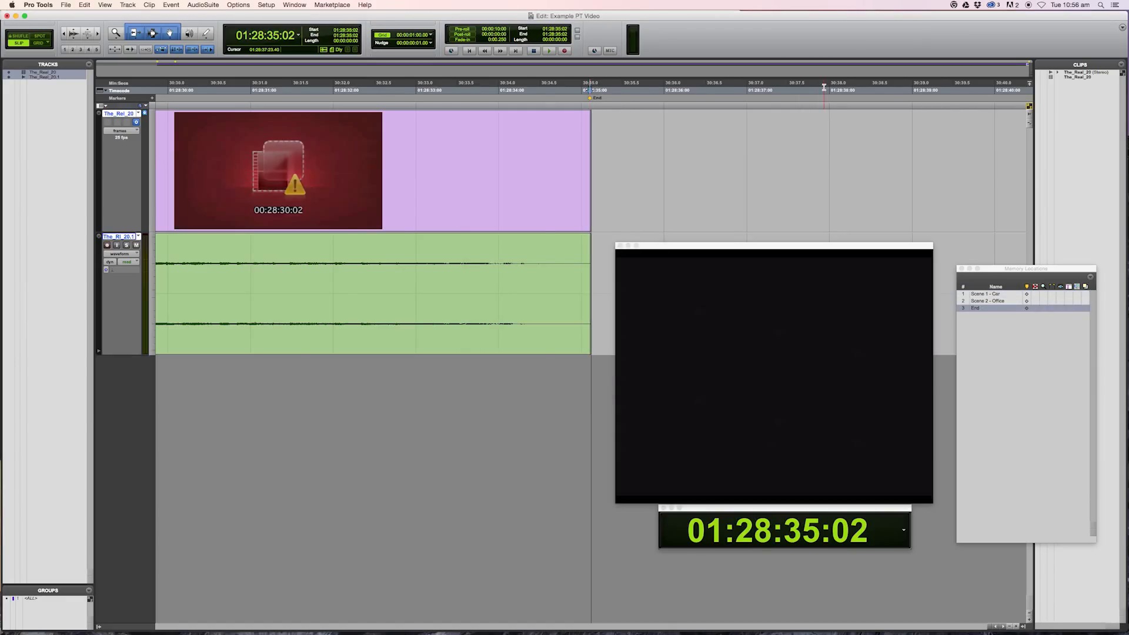
Step: Bring the full length of the session into view and select the whole video clip after briefly selecting the audio clip
key(r)
key(r)
key(r)
key(r)
key(r)
key(r)
key(r)
key(r)
key(r)
key(r)
key(r)
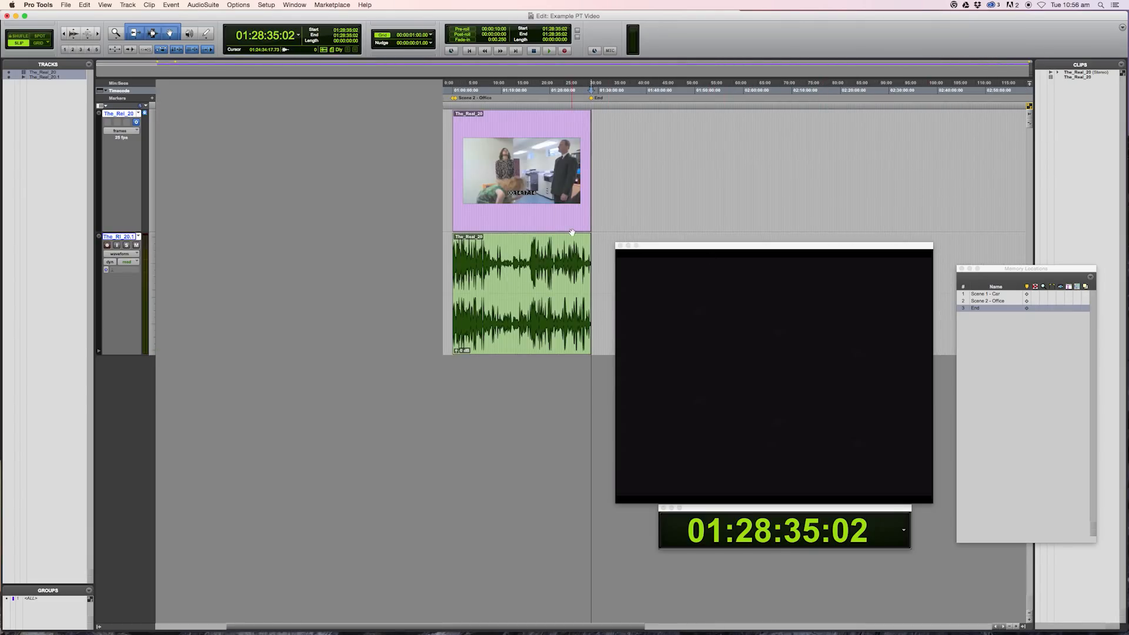
click(558, 245)
click(544, 302)
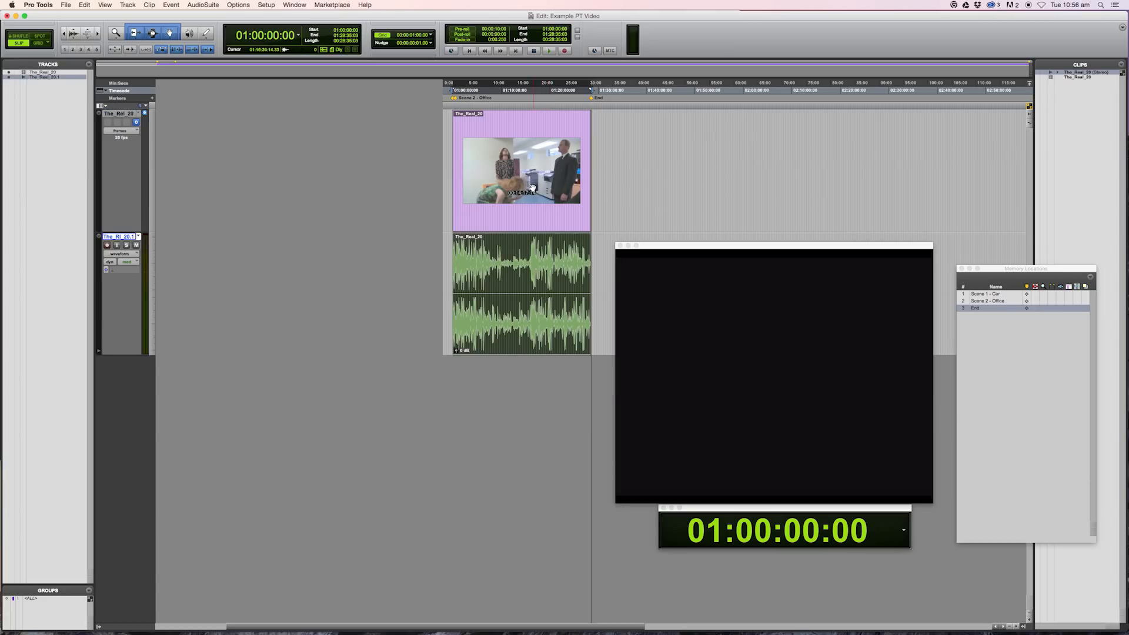
click(527, 208)
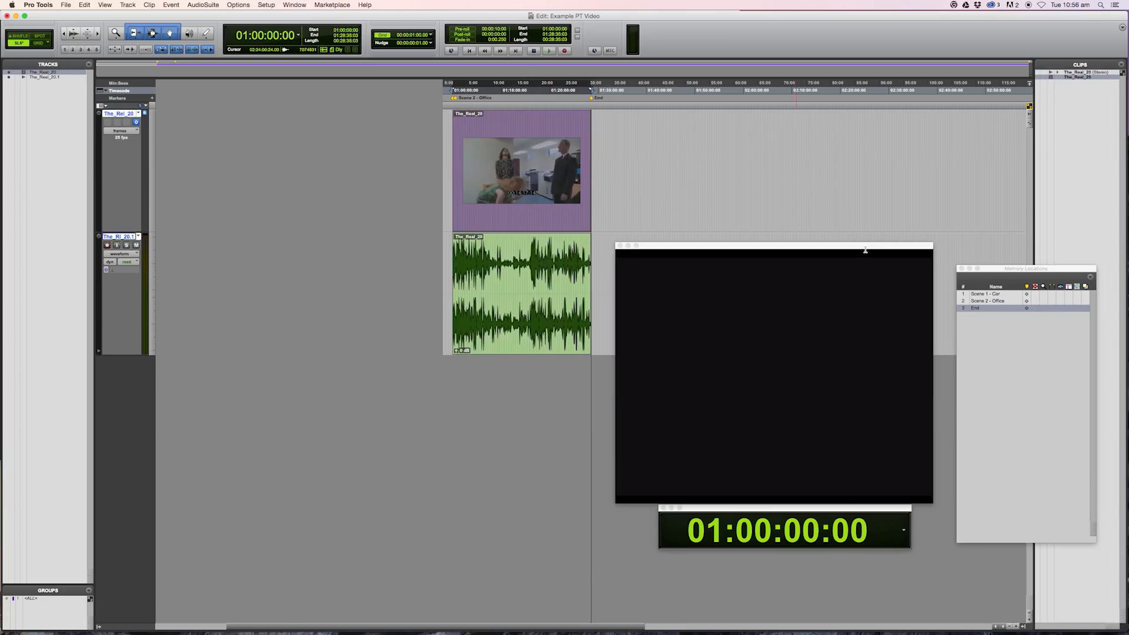
Step: Recall the memory locations End, Scene 1 - Car and Scene 2 - Office in turn
click(990, 307)
click(979, 296)
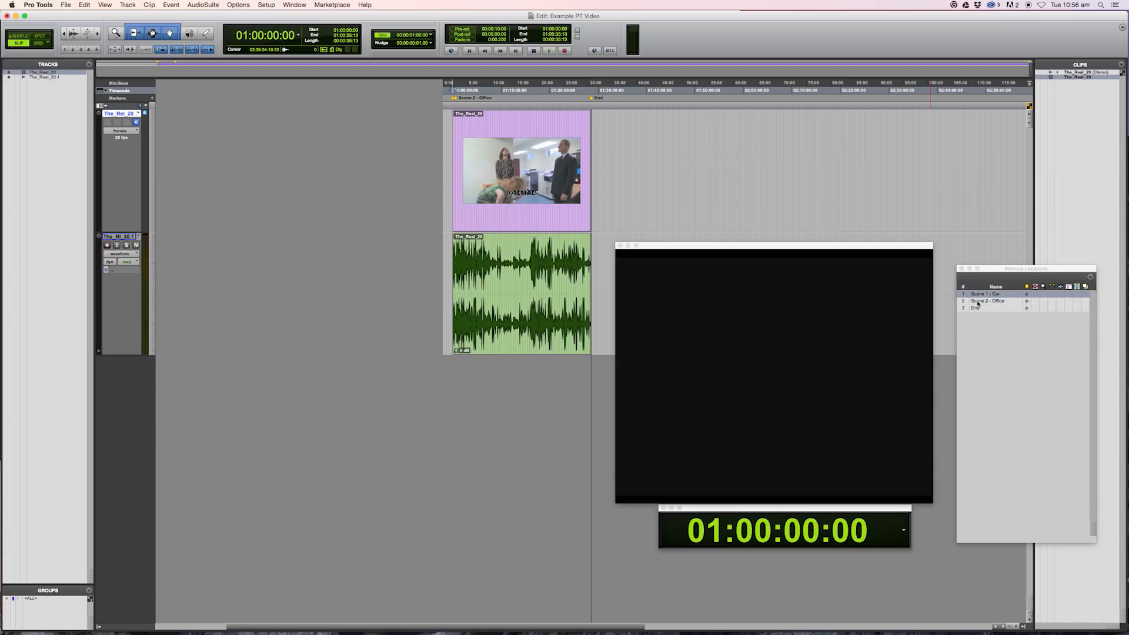
click(978, 302)
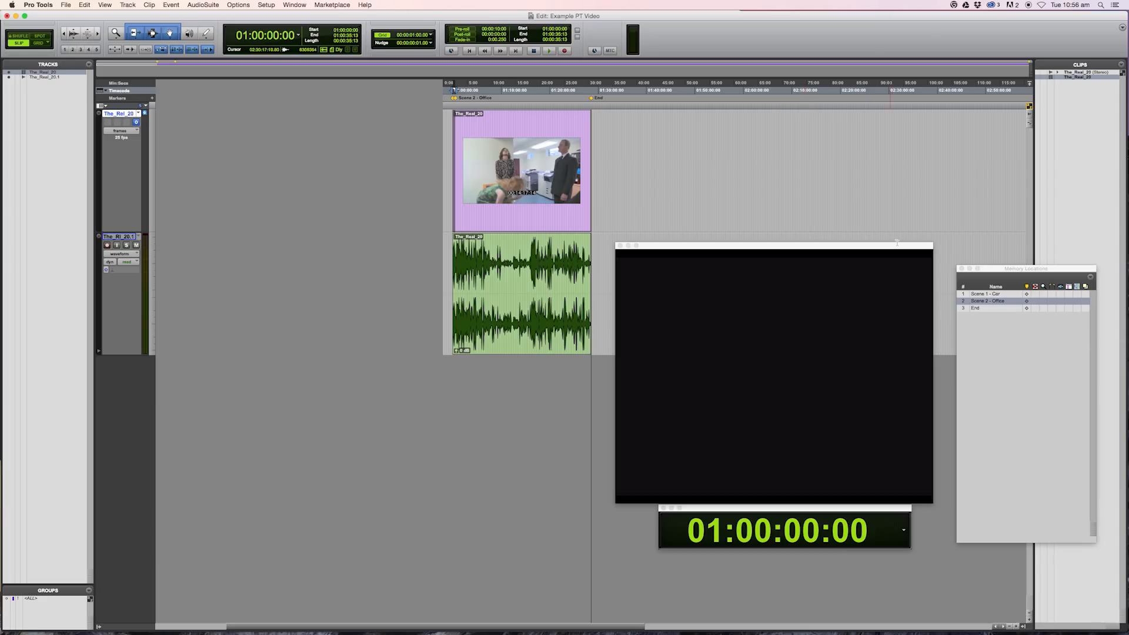
click(1060, 272)
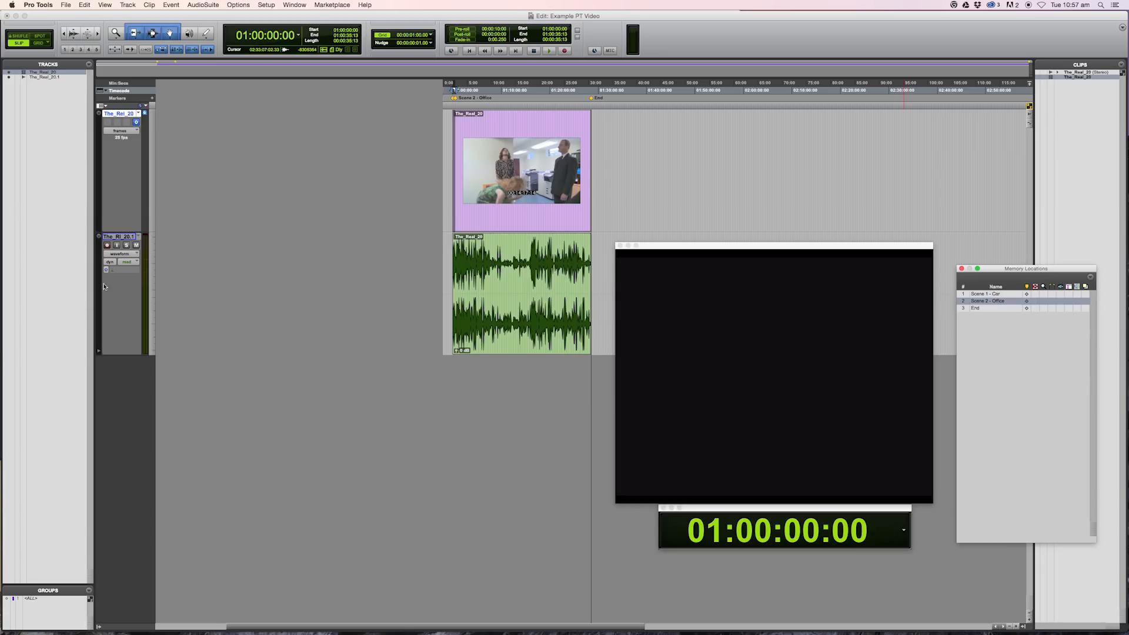
Step: Create one new mono audio track below the film's audio track and increase its height
click(106, 237)
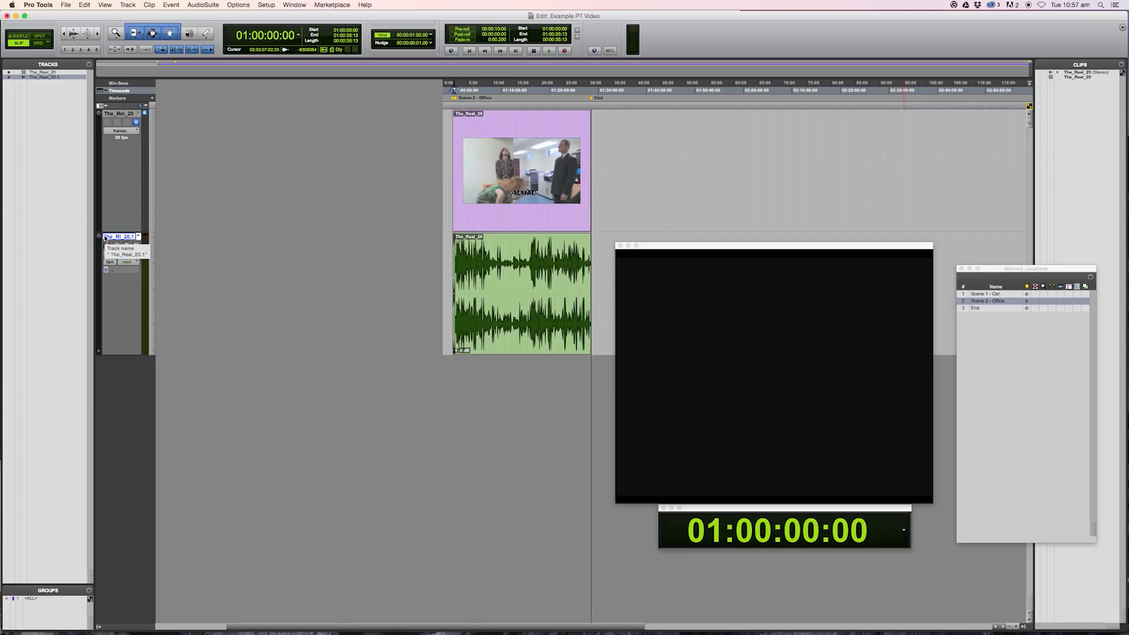
key(super+shift+n)
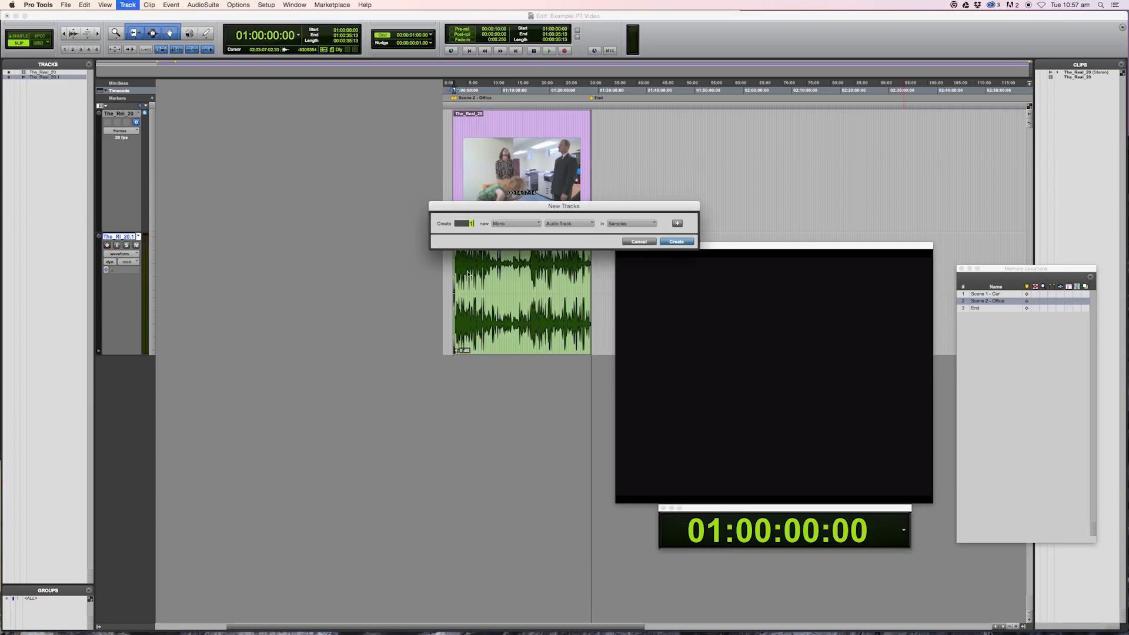
click(678, 243)
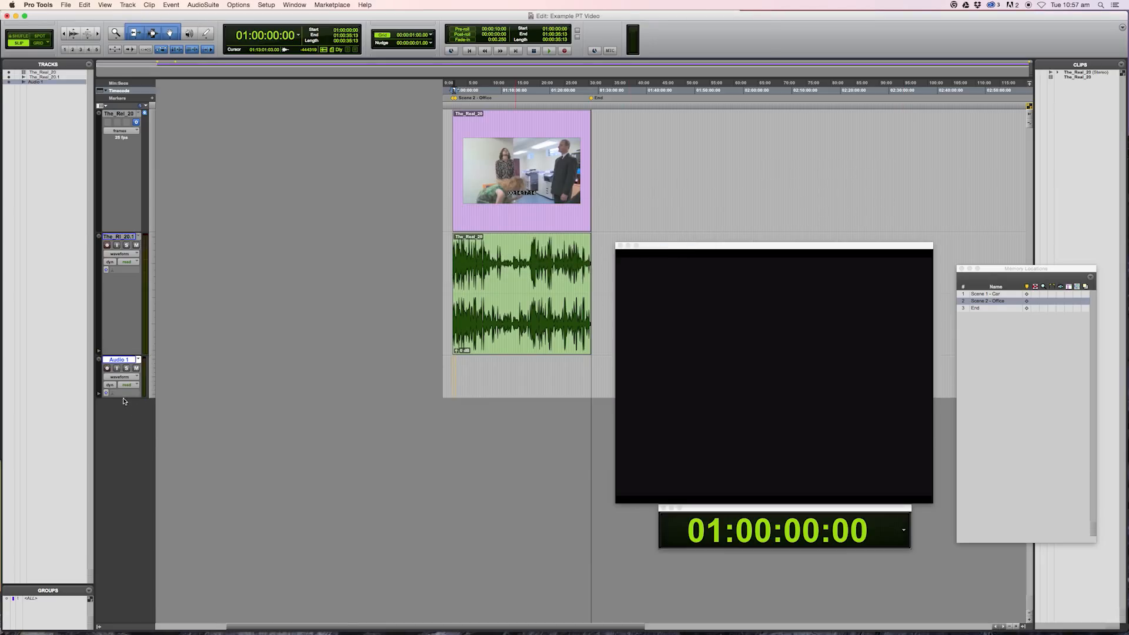
drag(121, 398, 115, 477)
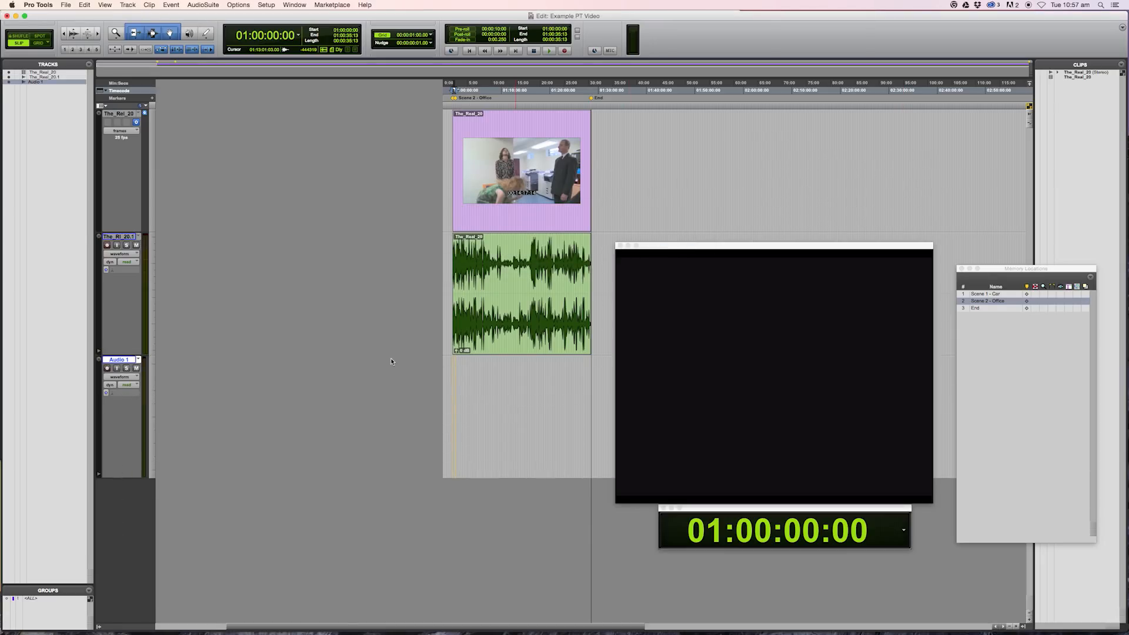
Step: Check the picture at several points near the start of the film, from 01:06:00:14 back to the car scene at 01:00:17:05
click(483, 90)
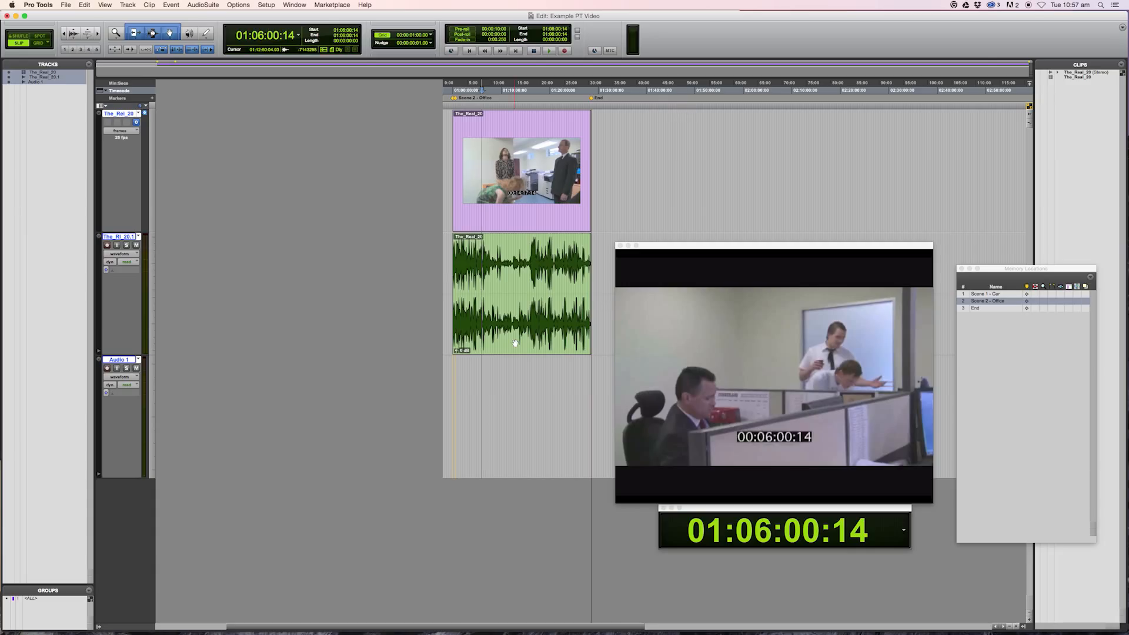
key(t)
key(t)
key(t)
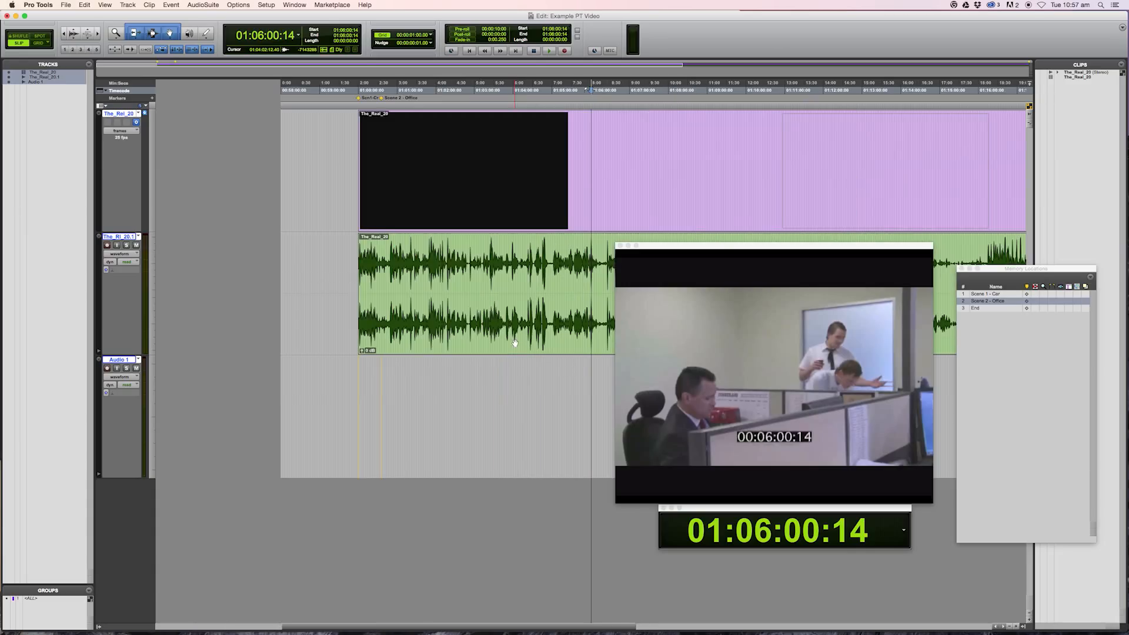
click(385, 90)
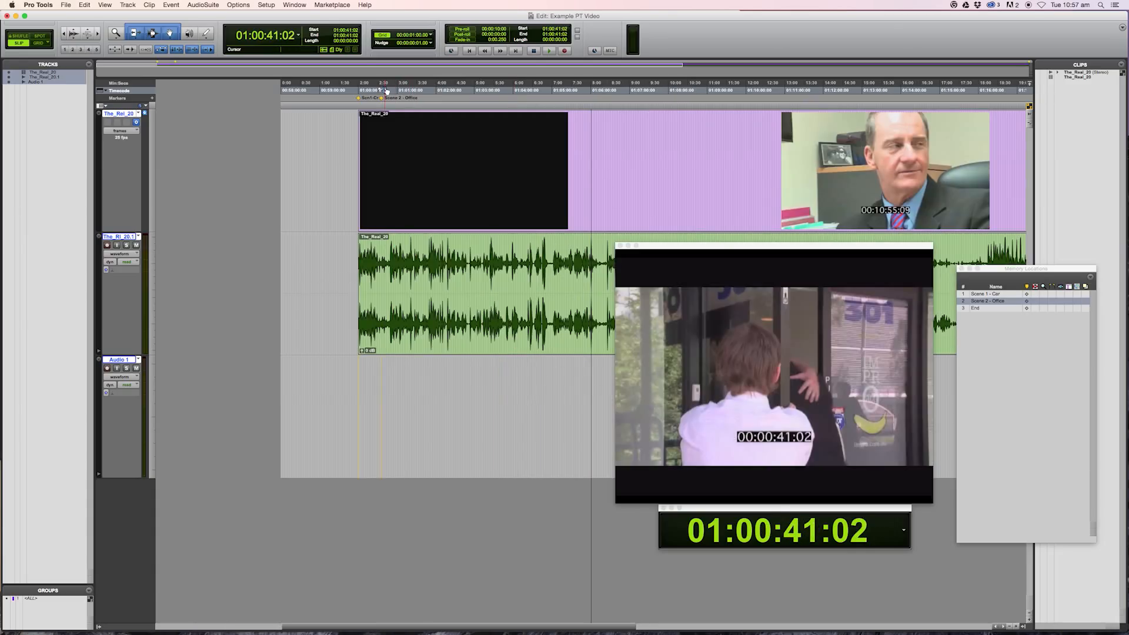
click(395, 90)
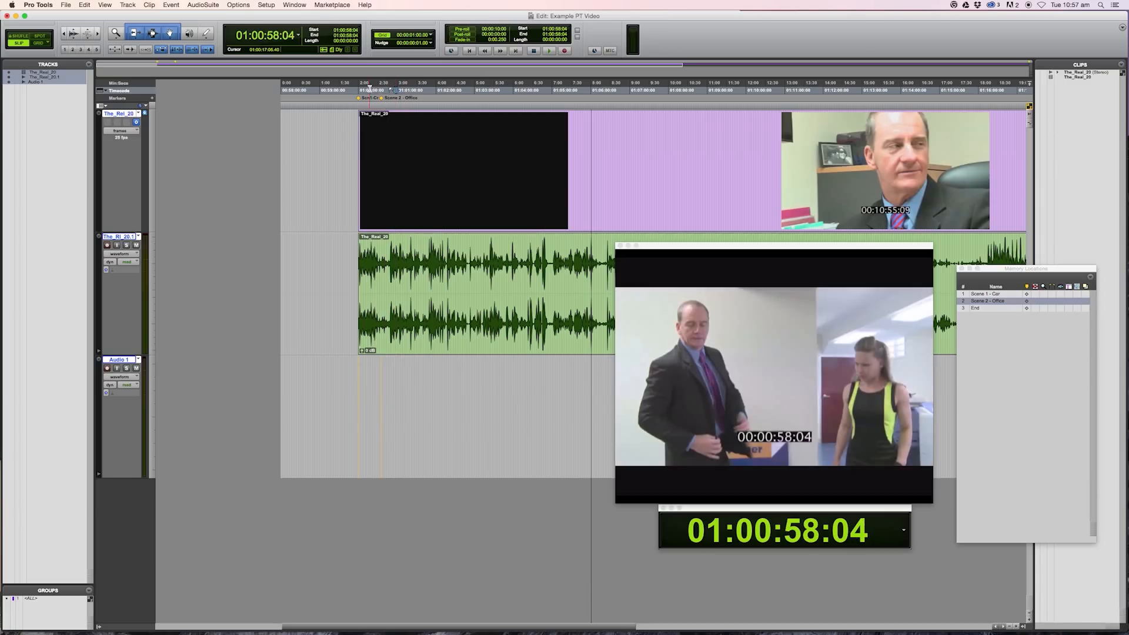
click(369, 90)
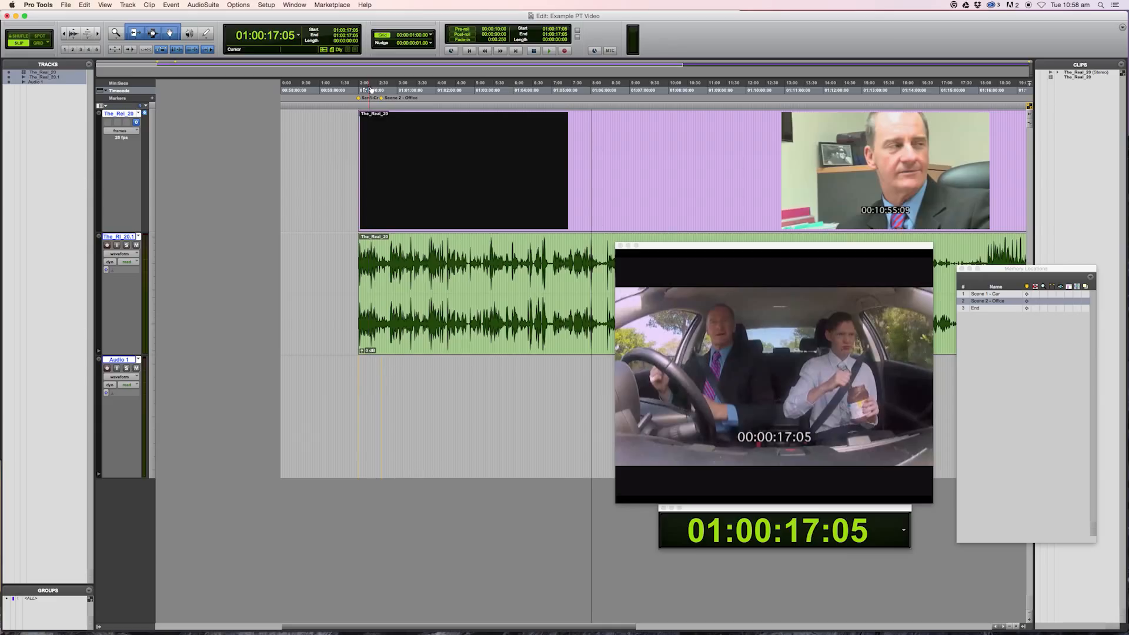
Step: Rename the new audio track BG Guide
double_click(113, 363)
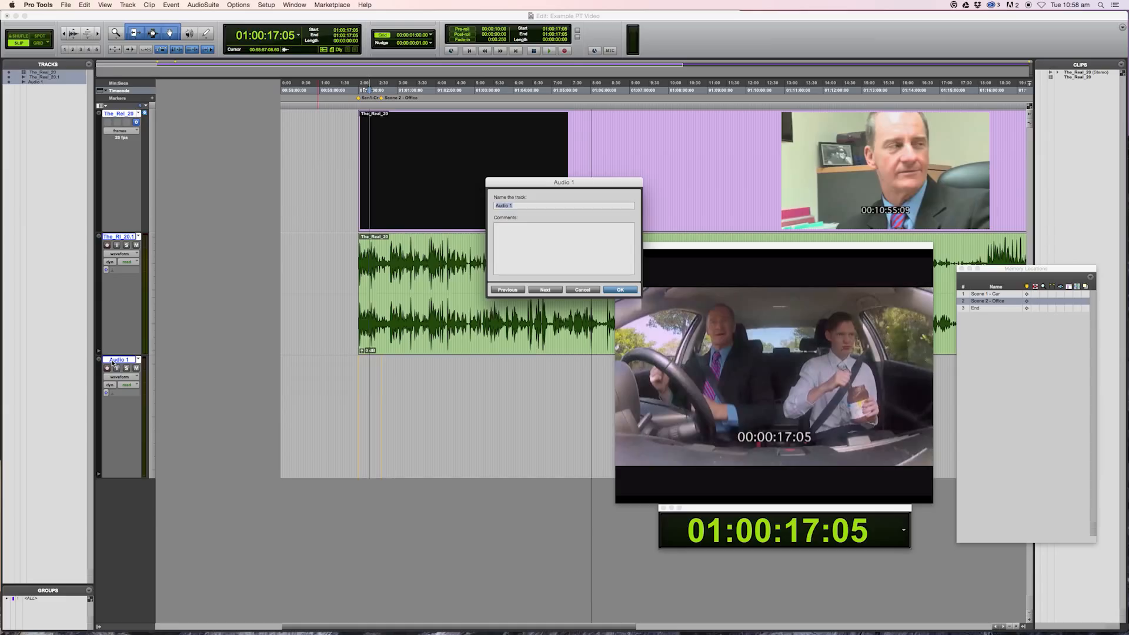
text(BG Guide)
key(Return)
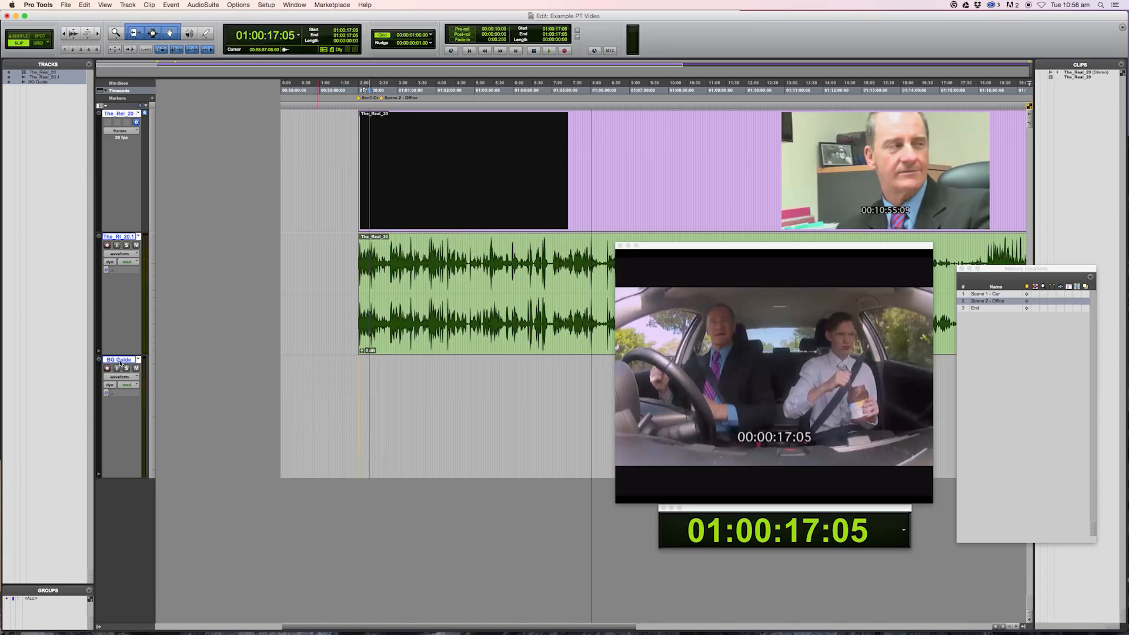
Step: Move the video window off the tracks and create an empty clip group on BG Guide spanning Scene 1, from 00:59:59:24 to the Scene 2 marker
drag(358, 383, 381, 384)
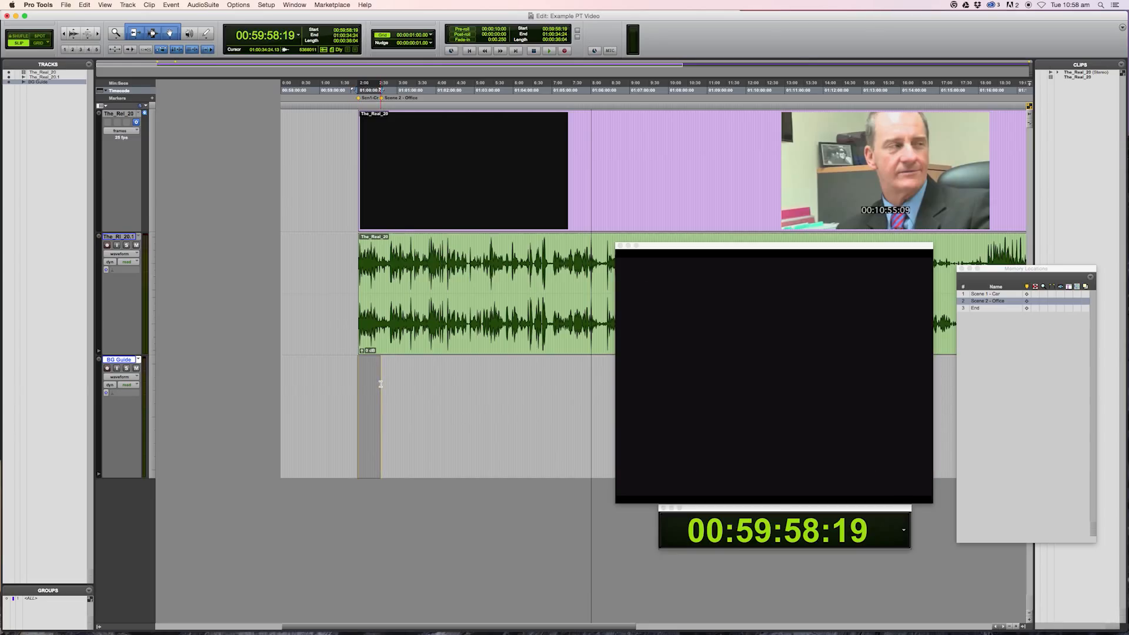
key(t)
key(t)
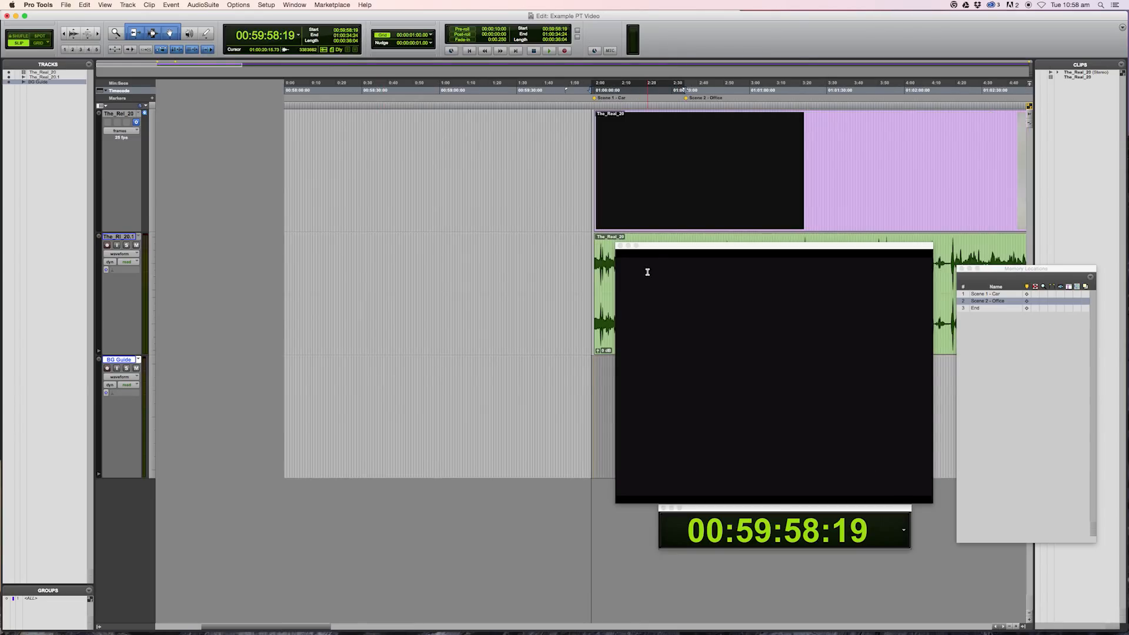
drag(658, 246, 333, 498)
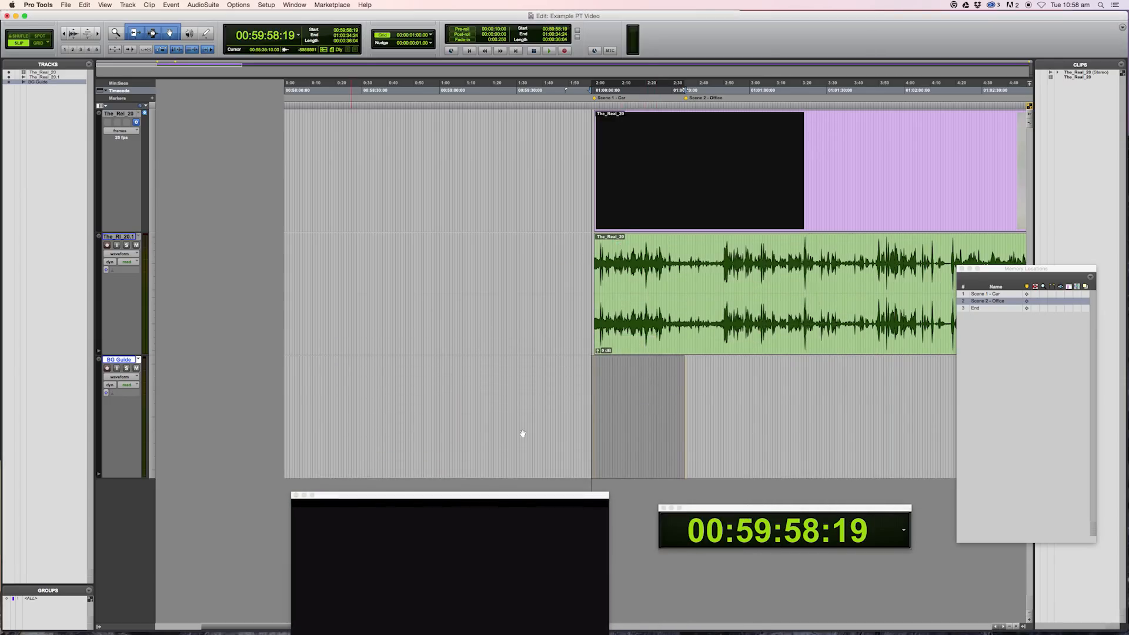
click(668, 383)
drag(686, 376, 594, 381)
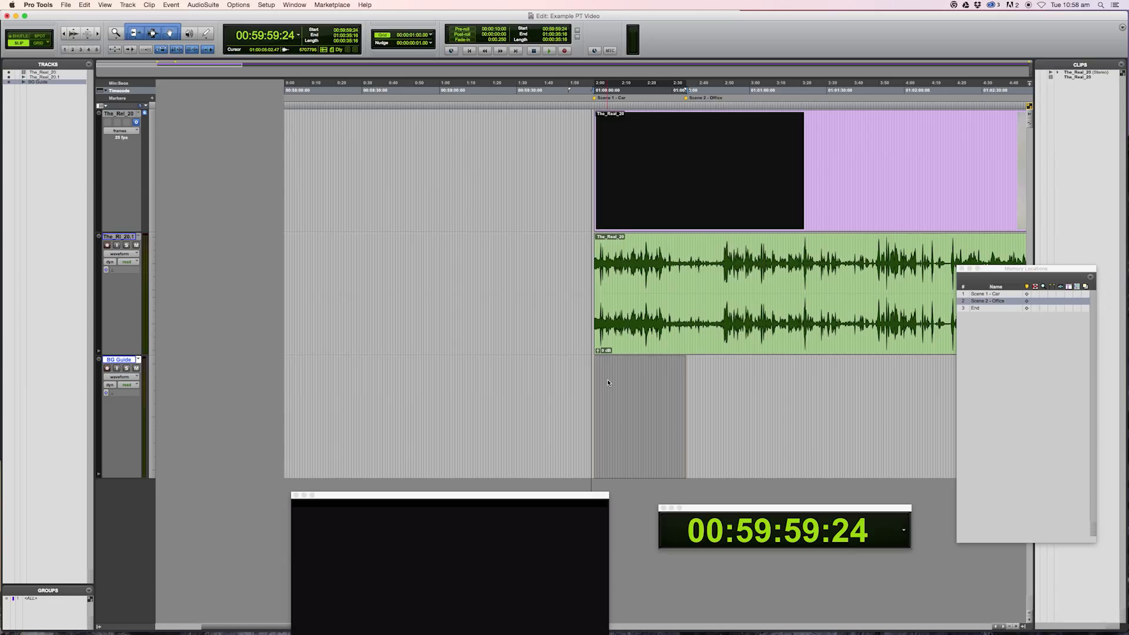
key(alt+super+g)
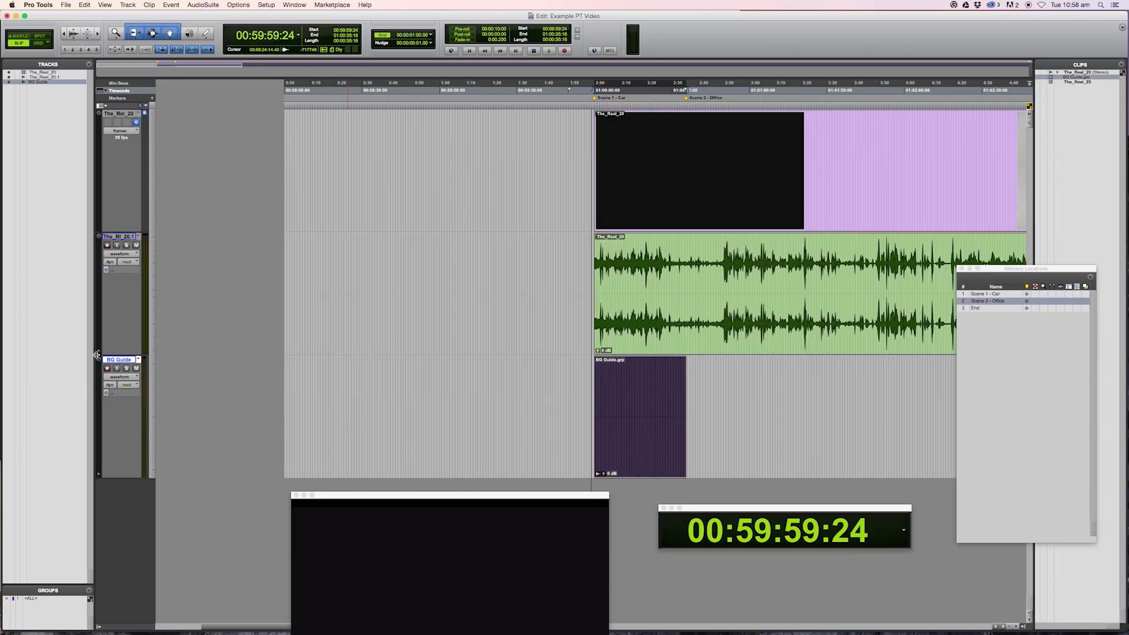
Step: Rename the empty clip group over Scene 1 as BG INT - Car
double_click(640, 433)
click(544, 225)
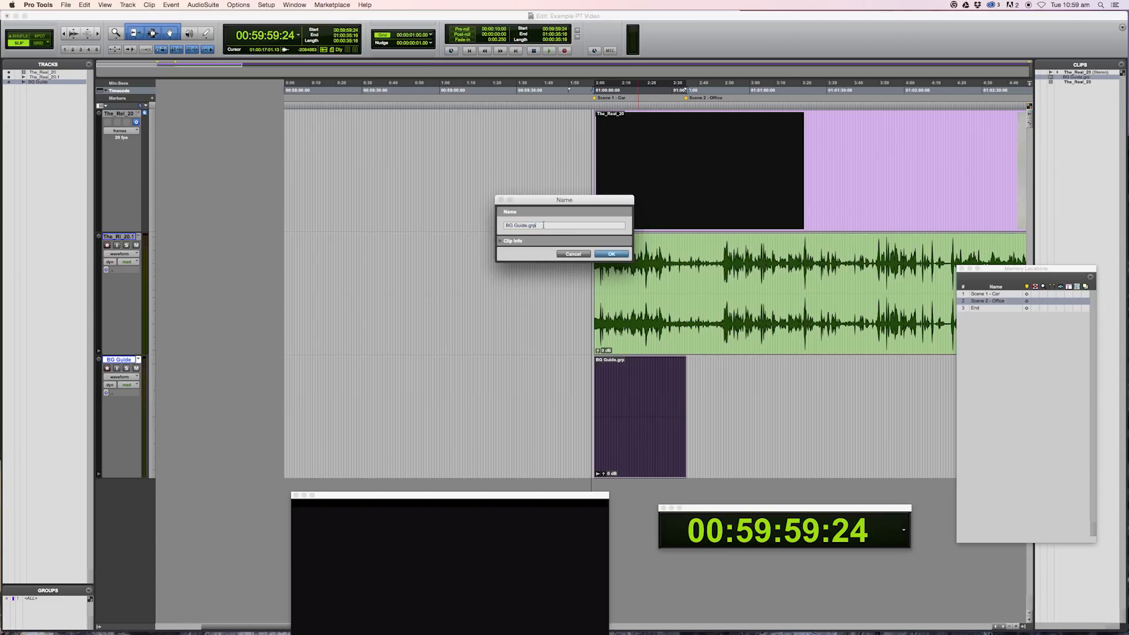
drag(536, 225, 514, 226)
text(INT - Car)
key(Return)
Step: Create an empty clip group about 24 seconds long from 01:00:36:04 on BG Guide and name it BG EXT - Forest
drag(688, 367, 750, 366)
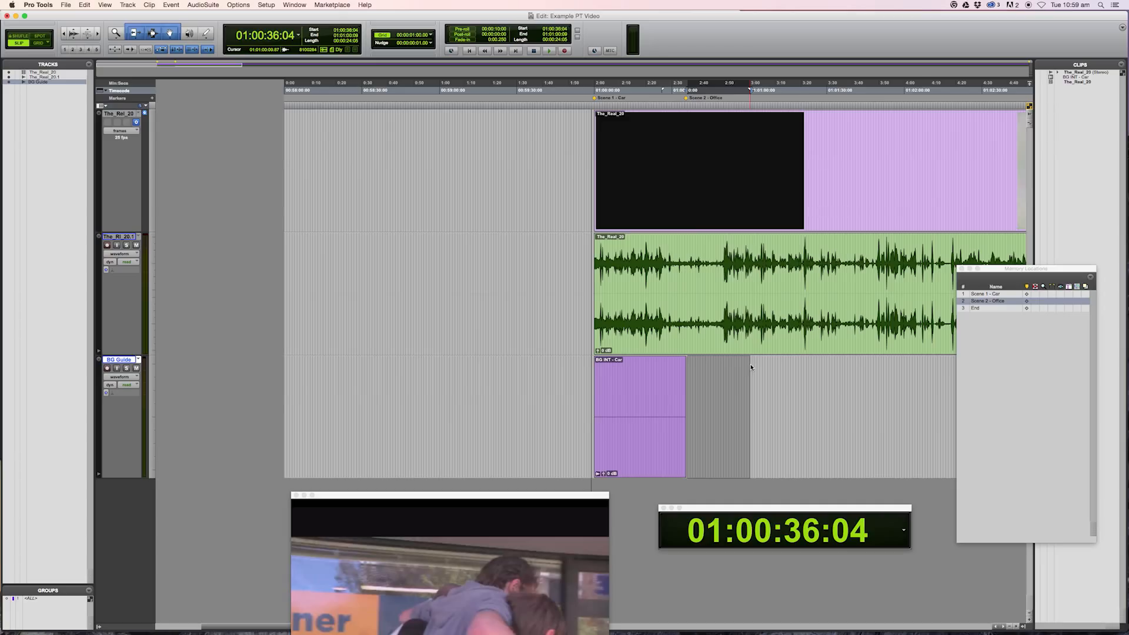
key(super+alt+g)
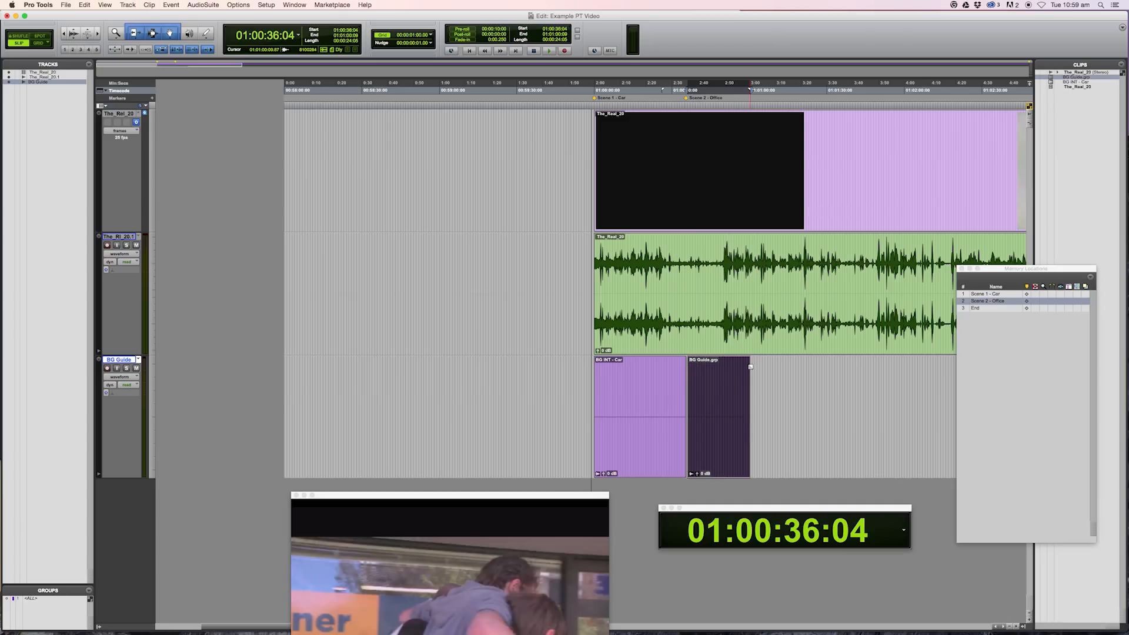
double_click(731, 441)
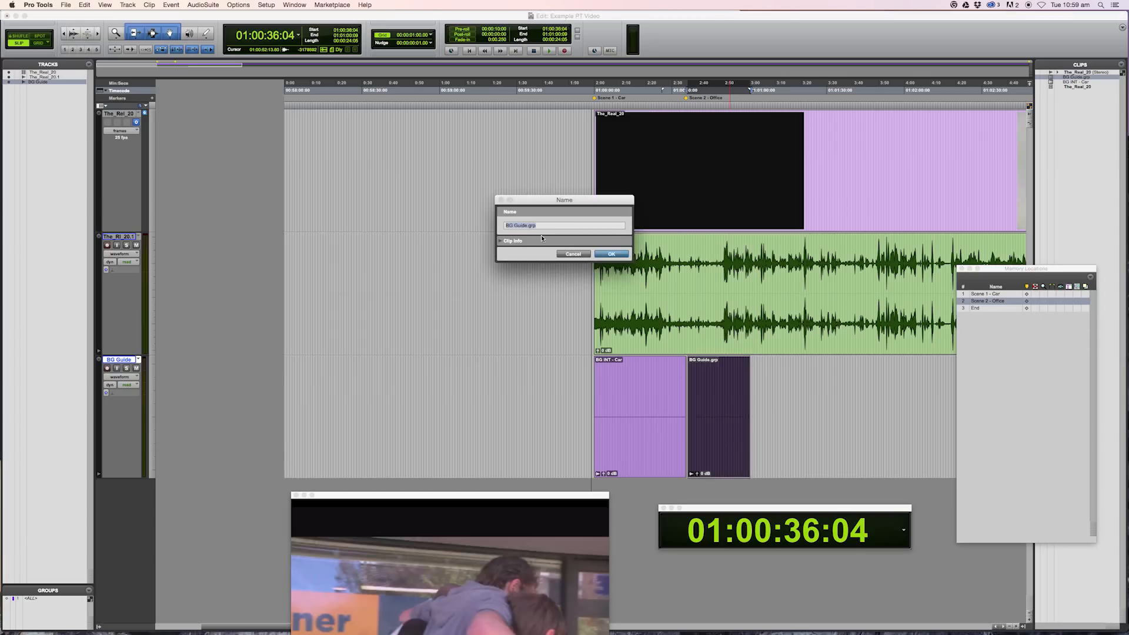
drag(535, 226, 518, 225)
text(EXT - Forest)
key(Return)
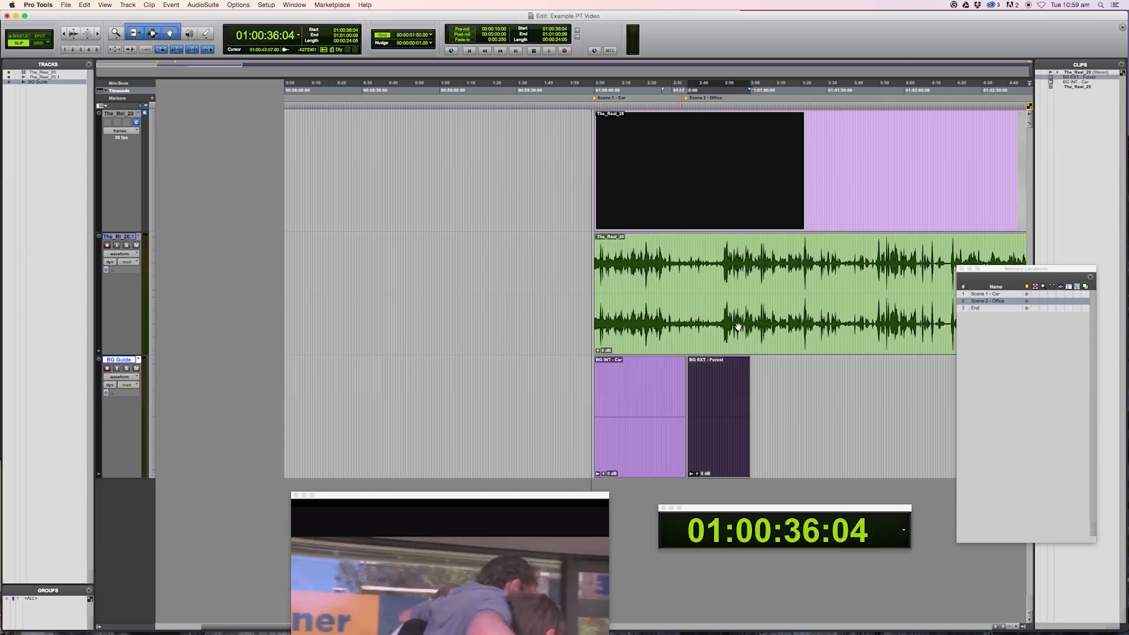
Step: Create an empty clip group about 20 seconds long from 01:01:00:18 on BG Guide and name it BG INT - Office
drag(751, 369, 803, 369)
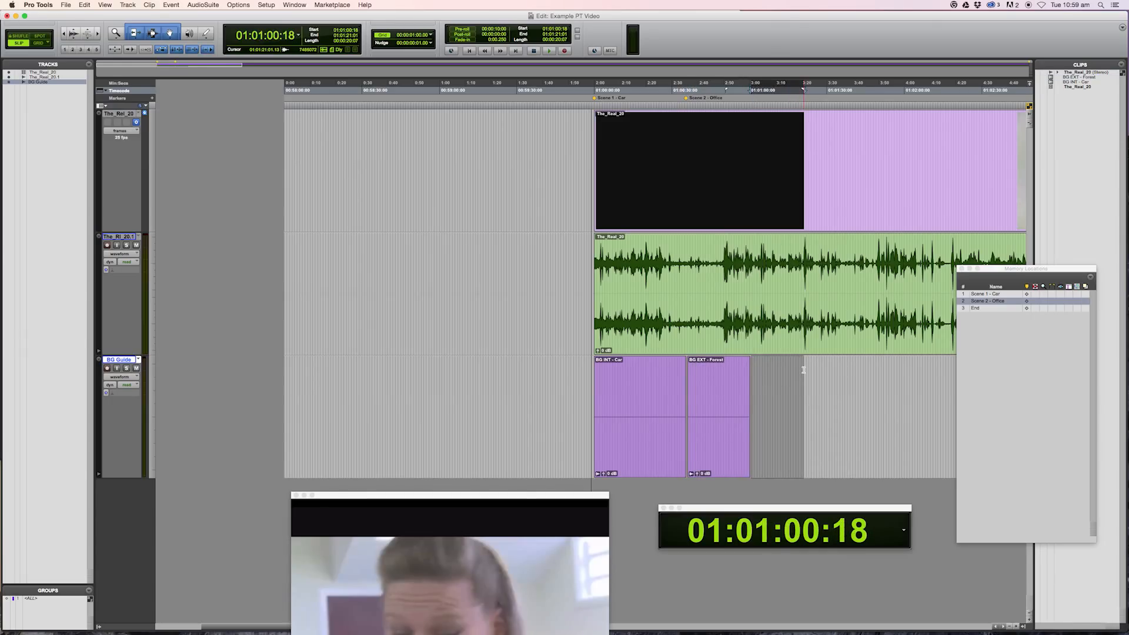
key(super+alt+g)
double_click(768, 441)
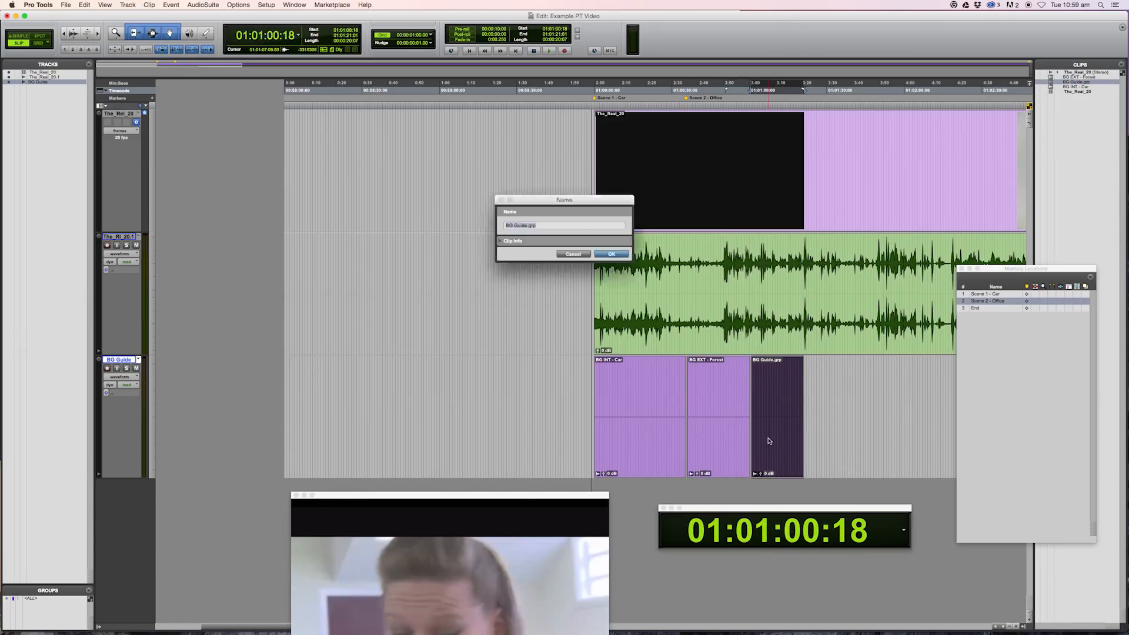
click(520, 225)
drag(515, 225, 543, 227)
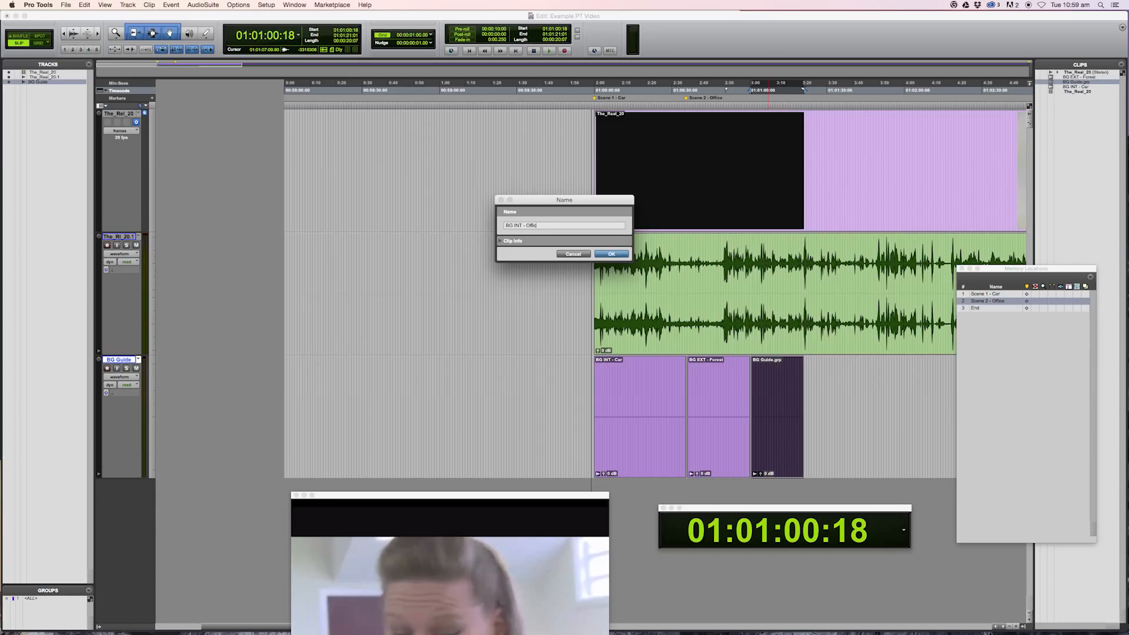
key(Return)
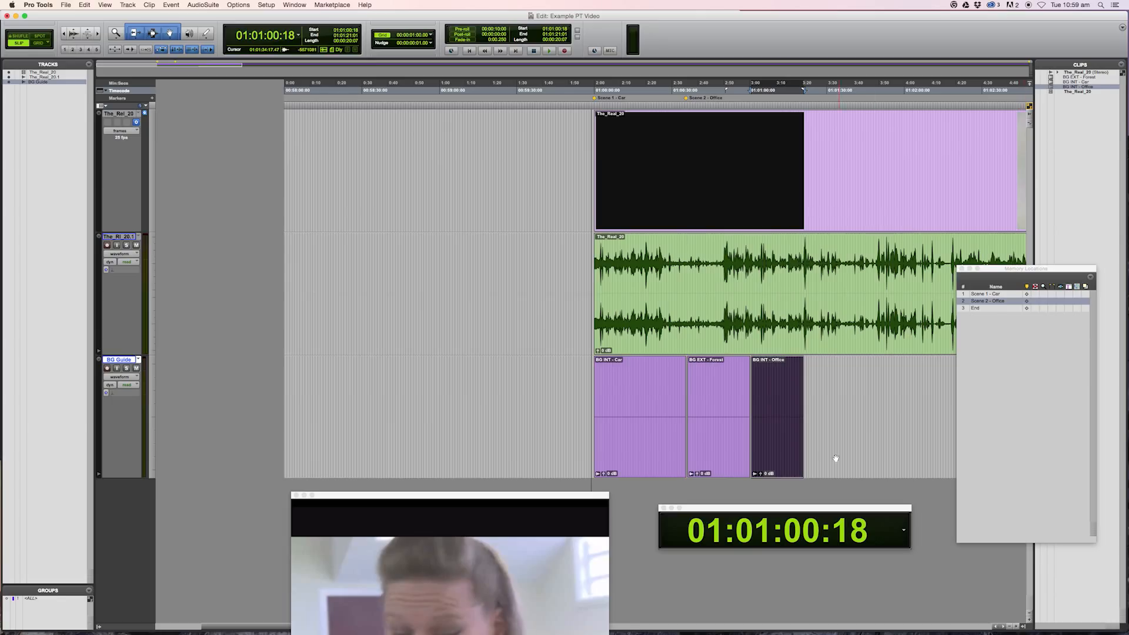
Step: Go through the new BG clip groups in the session's clip list
click(805, 400)
click(1076, 86)
click(1071, 81)
click(1066, 72)
click(1067, 77)
click(1068, 81)
click(1067, 86)
Step: Play from the end of BG INT - Office at 01:01:21:09 and create an empty clip group about 19 seconds long there on BG Guide
click(805, 386)
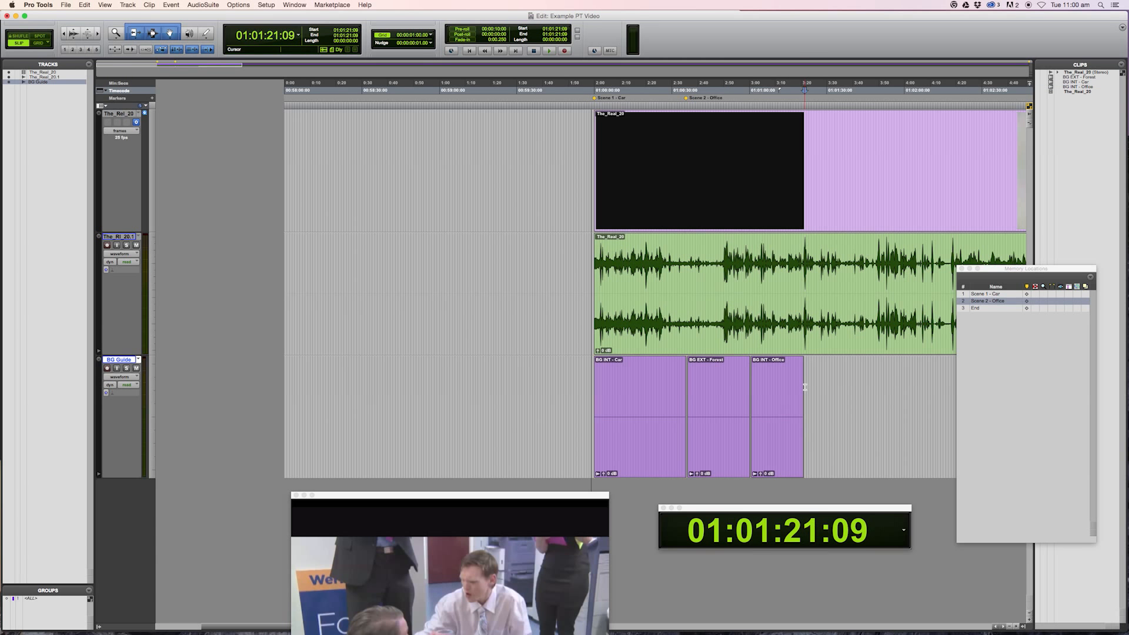
key(space)
drag(561, 496, 466, 361)
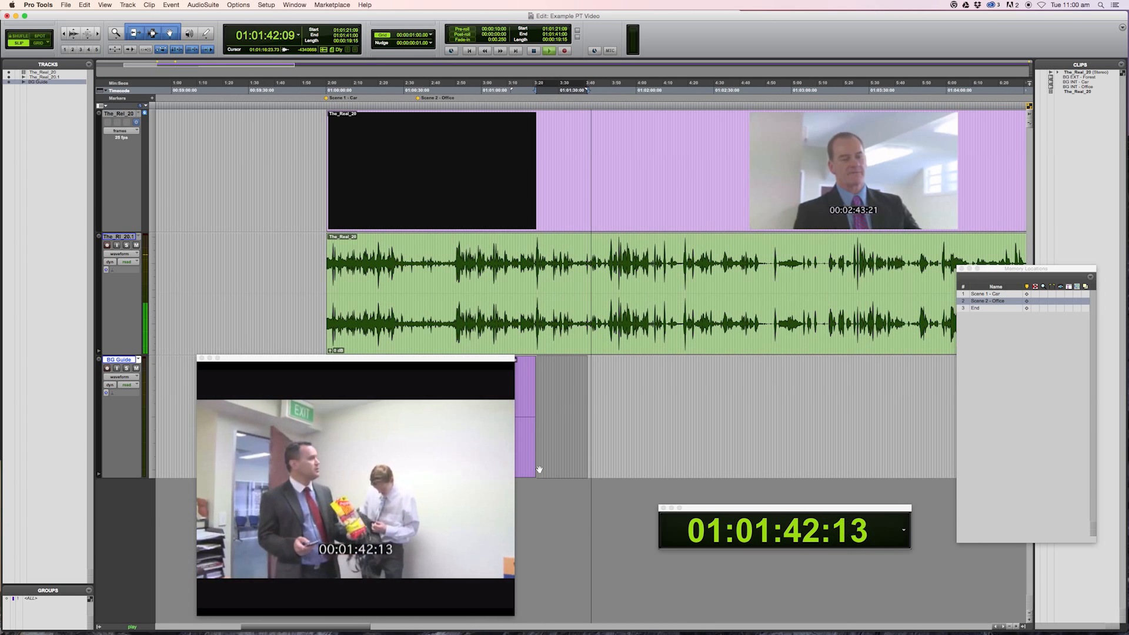
key(super+alt+g)
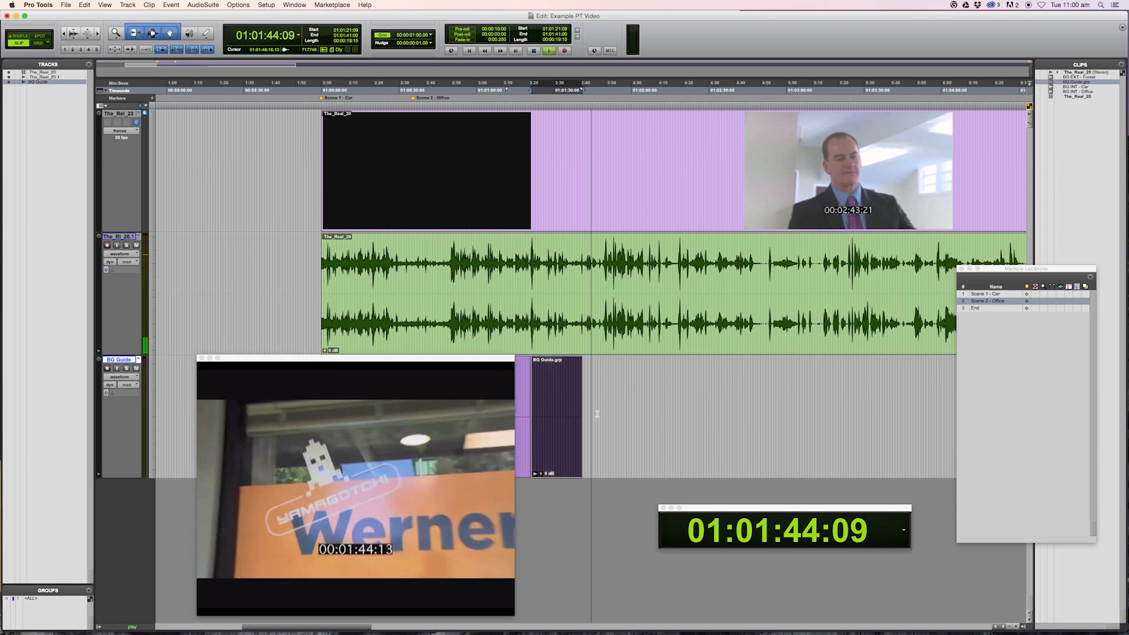
Step: Rename the new clip group at the end of BG Guide to BG EXT - Suburban Street
double_click(556, 434)
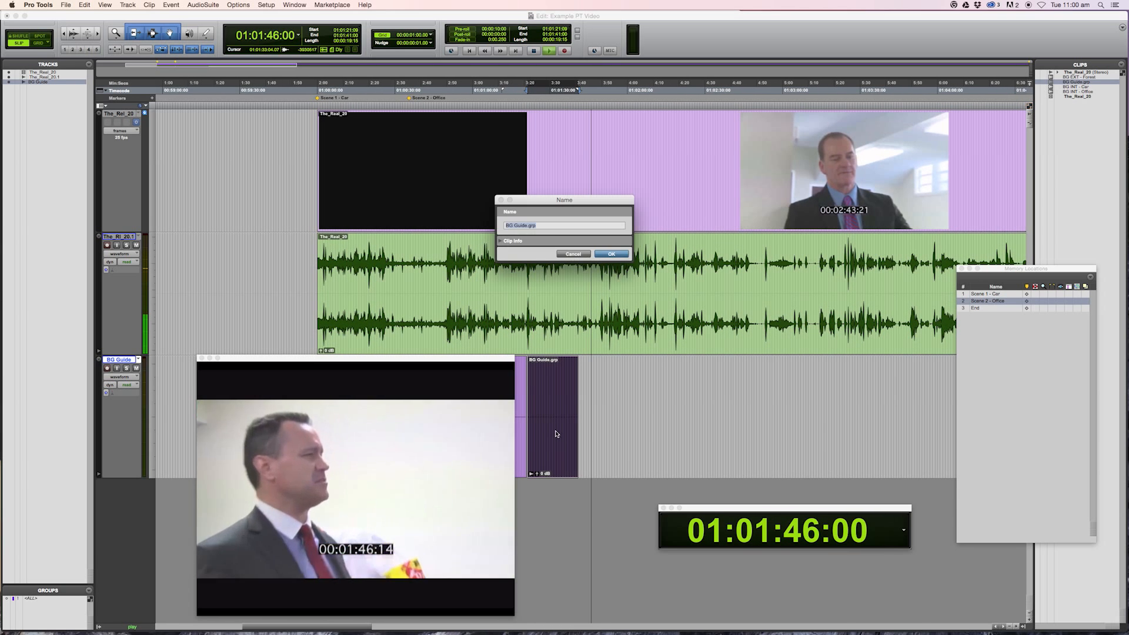
click(517, 225)
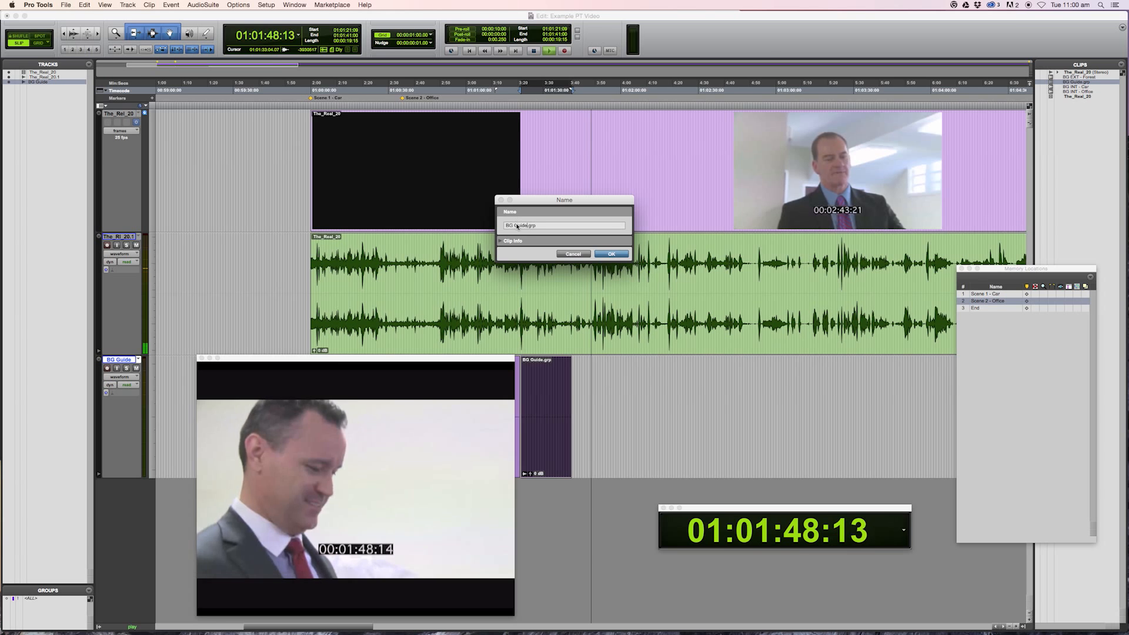
drag(517, 225, 547, 226)
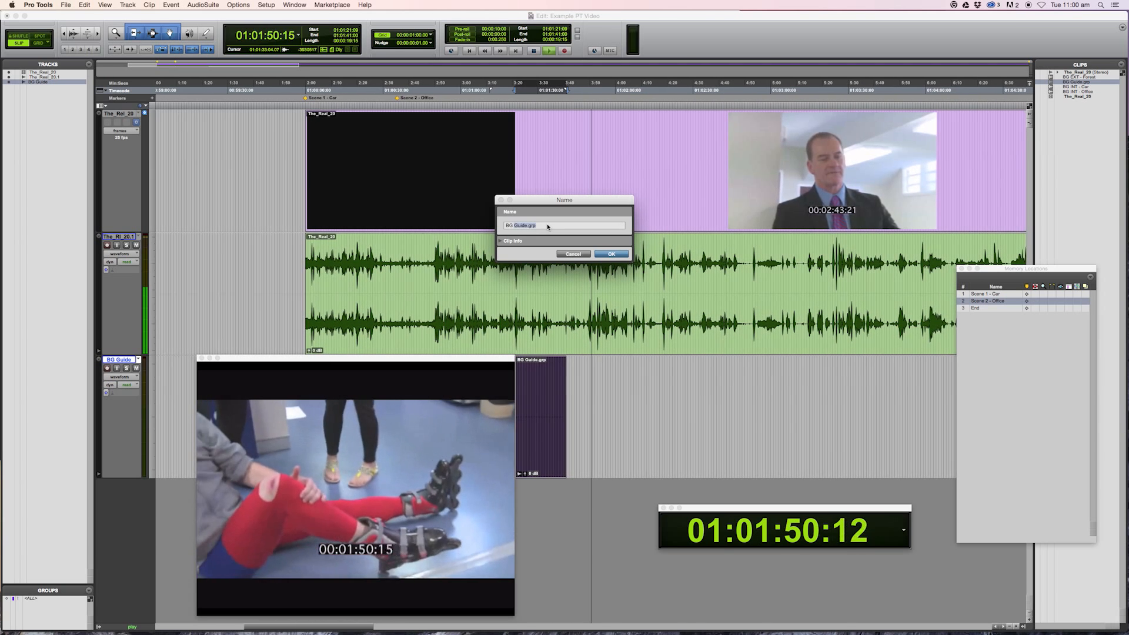
text(EXT - Subur)
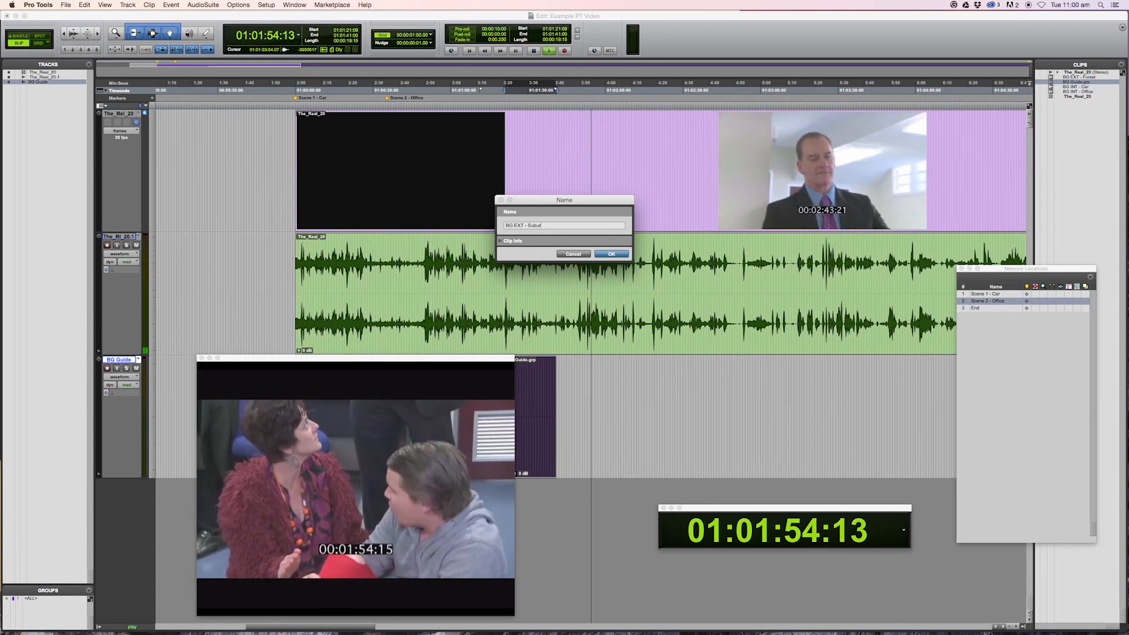
text(ban Street)
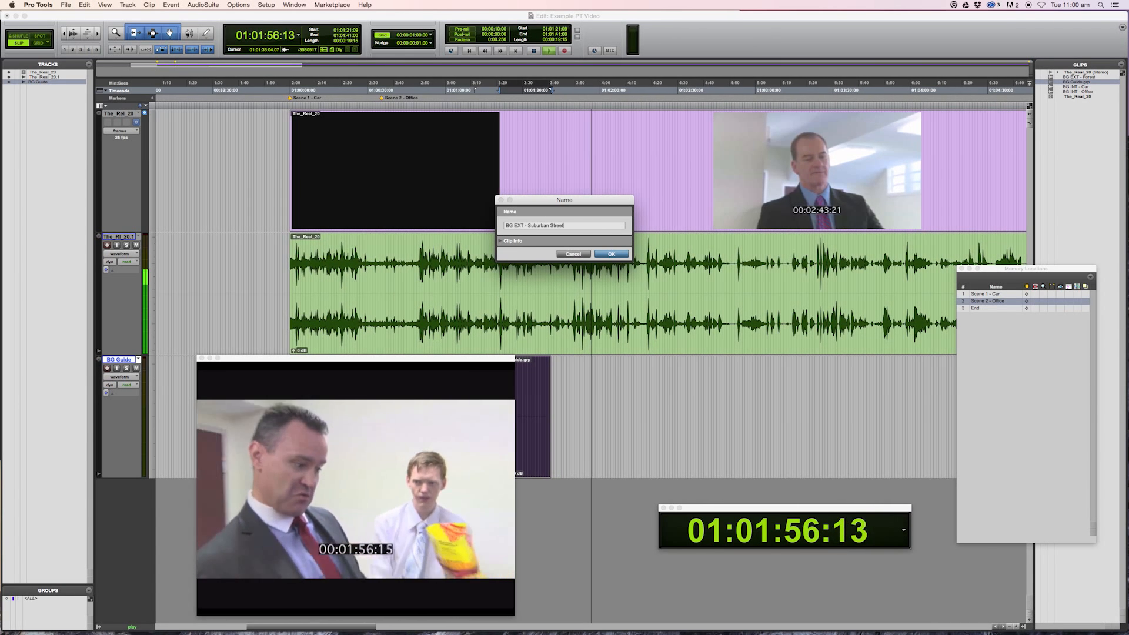
key(Return)
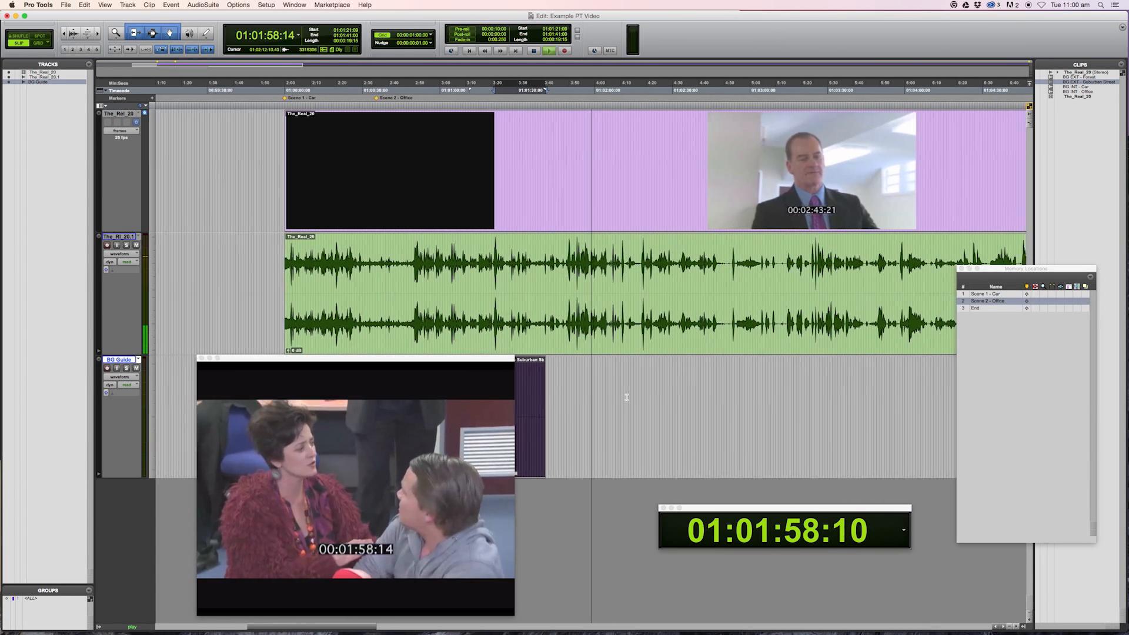
Step: Move the video window clear of the clip names on BG Guide and play the film on from 01:02:14:22
drag(473, 361, 444, 416)
click(455, 348)
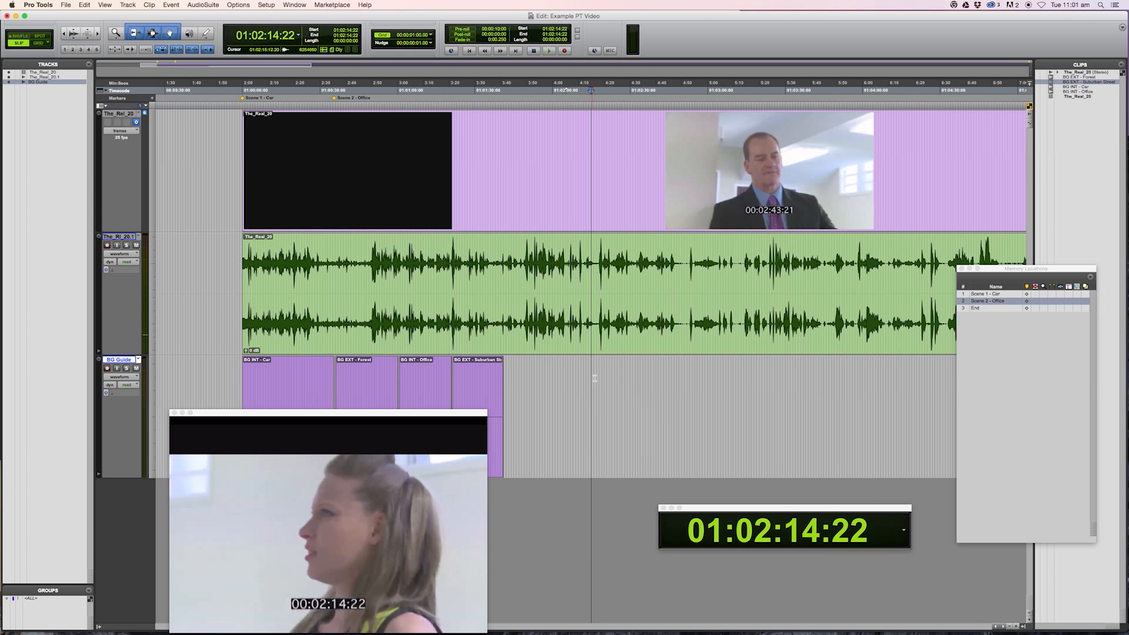
key(space)
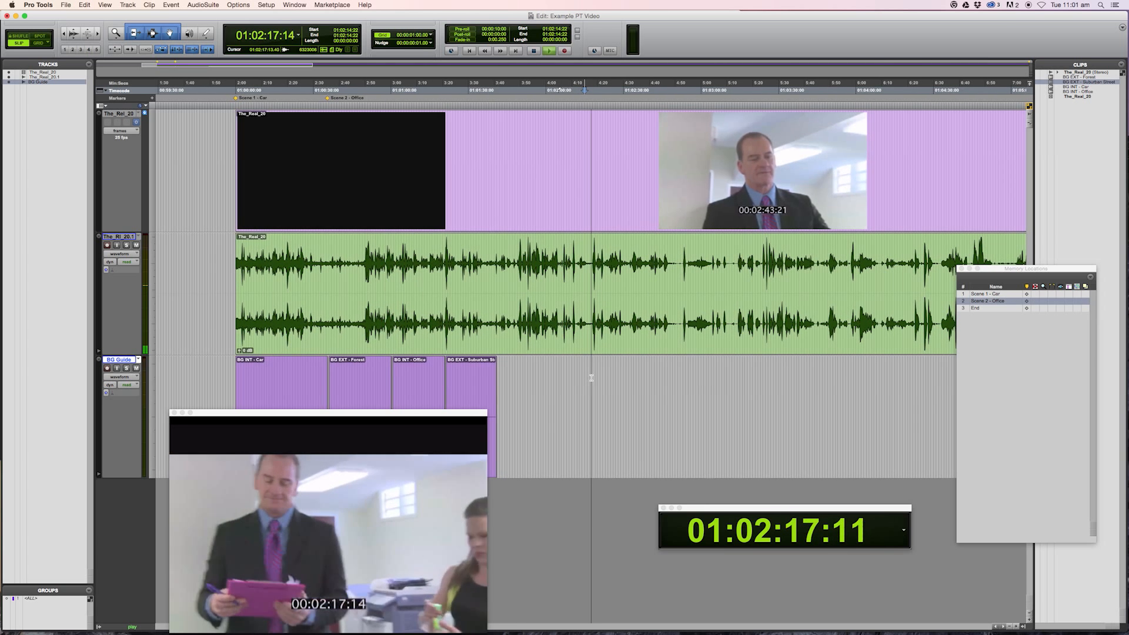
key(space)
key(space)
drag(560, 383, 491, 383)
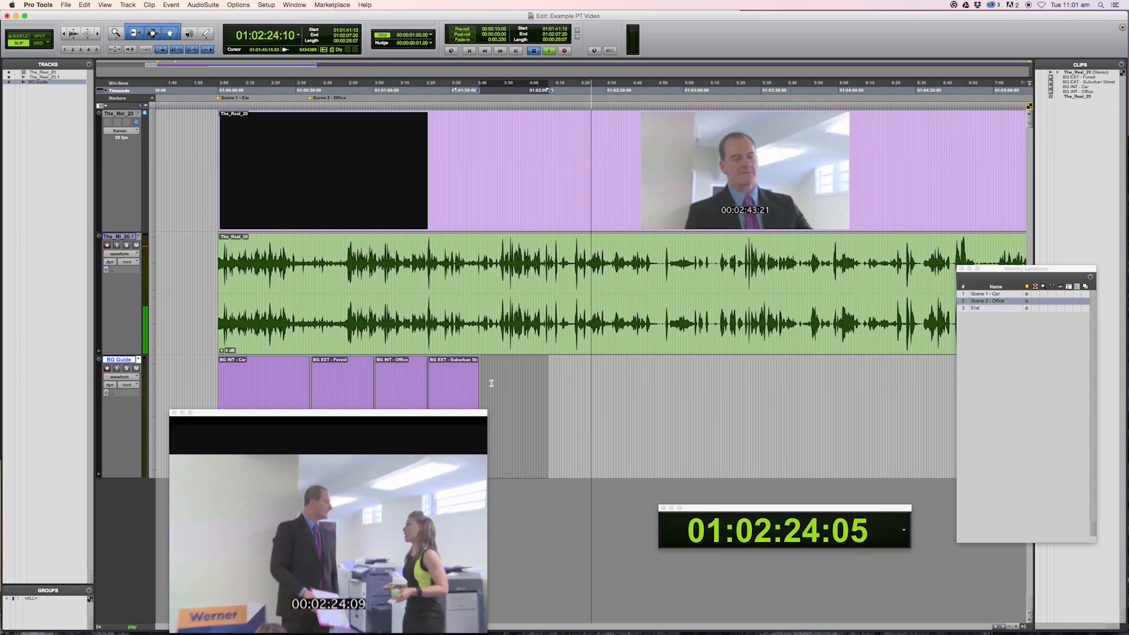
key(space)
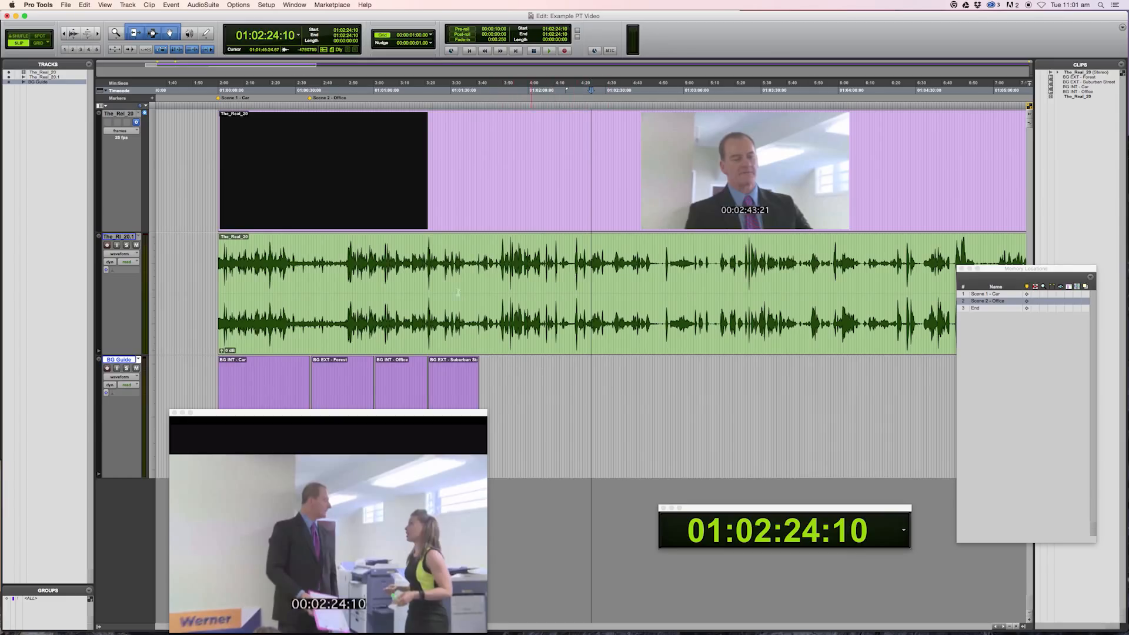
click(175, 51)
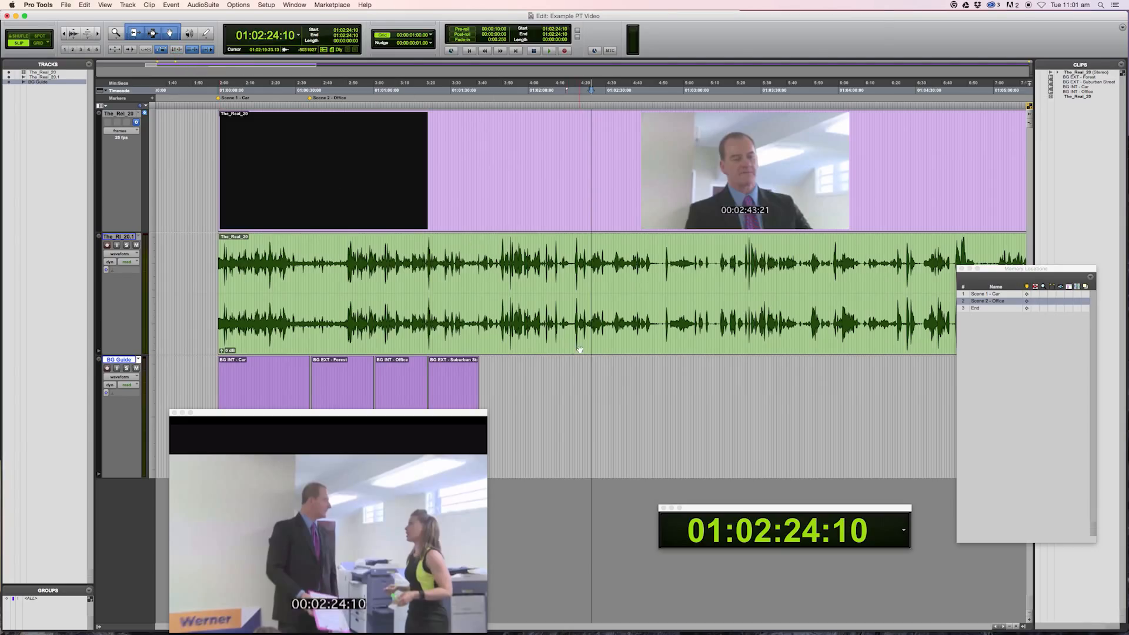
Step: Create an empty clip group about 21 seconds long from 01:01:54:20 on BG Guide
drag(562, 373, 480, 375)
click(532, 385)
key(space)
drag(564, 385, 514, 388)
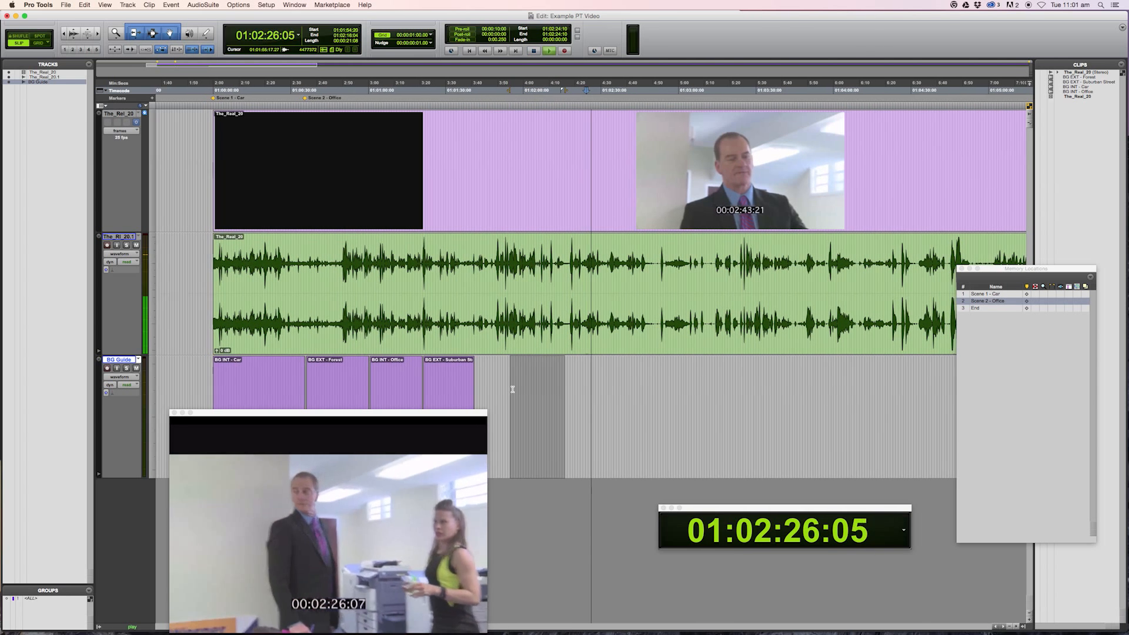
key(alt+super+g)
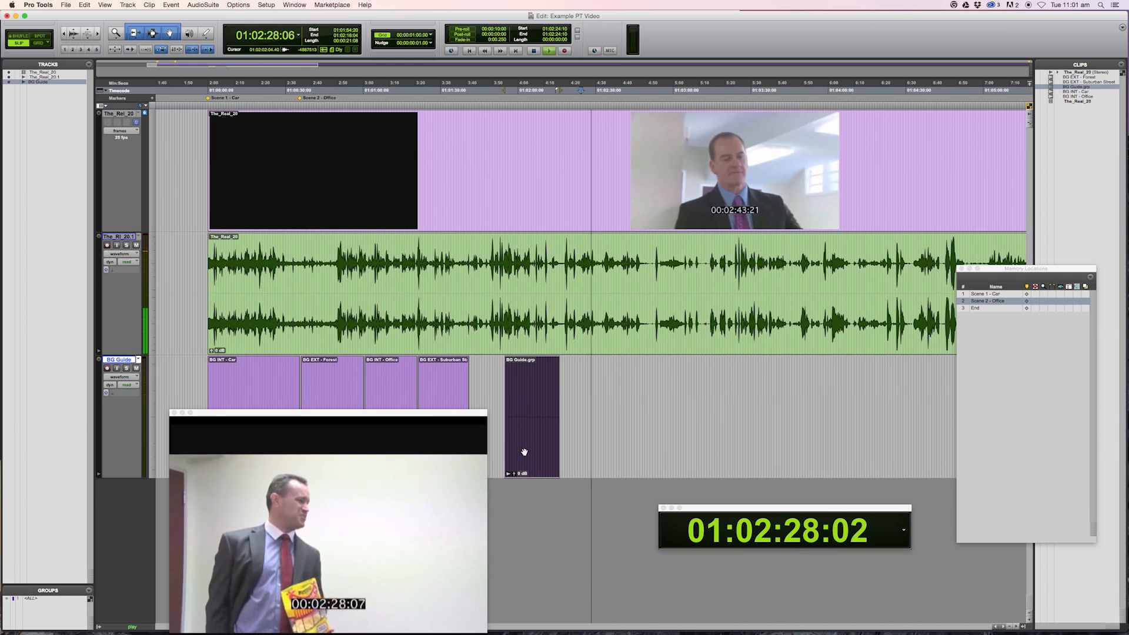
Step: Rename the new clip group on BG Guide to BG INT - Church
double_click(524, 454)
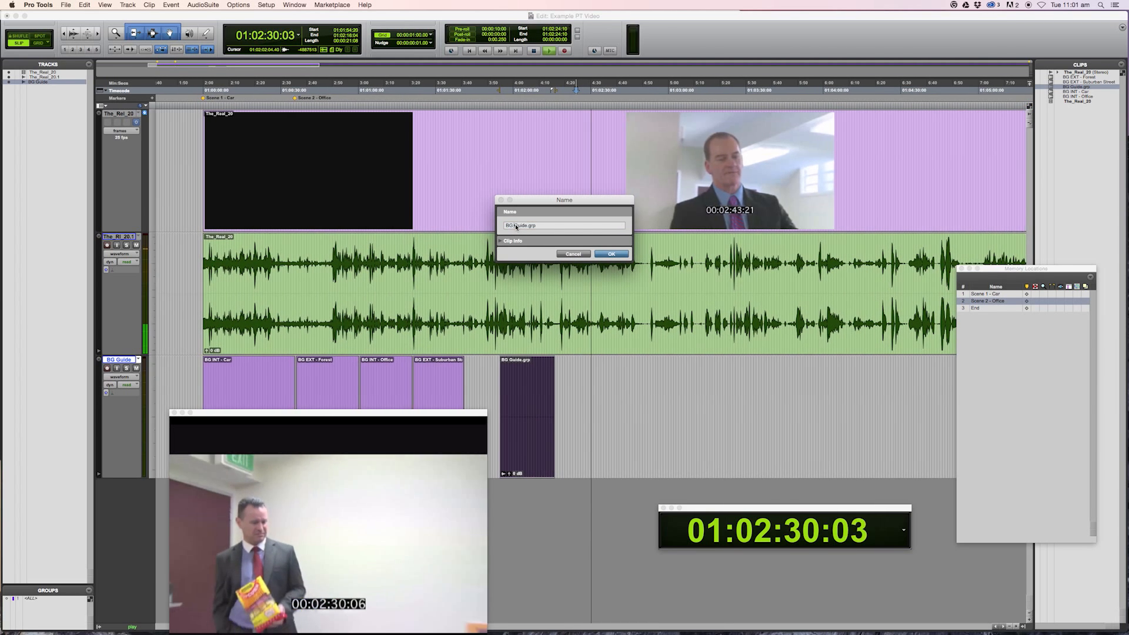
drag(512, 226, 552, 230)
text(INT)
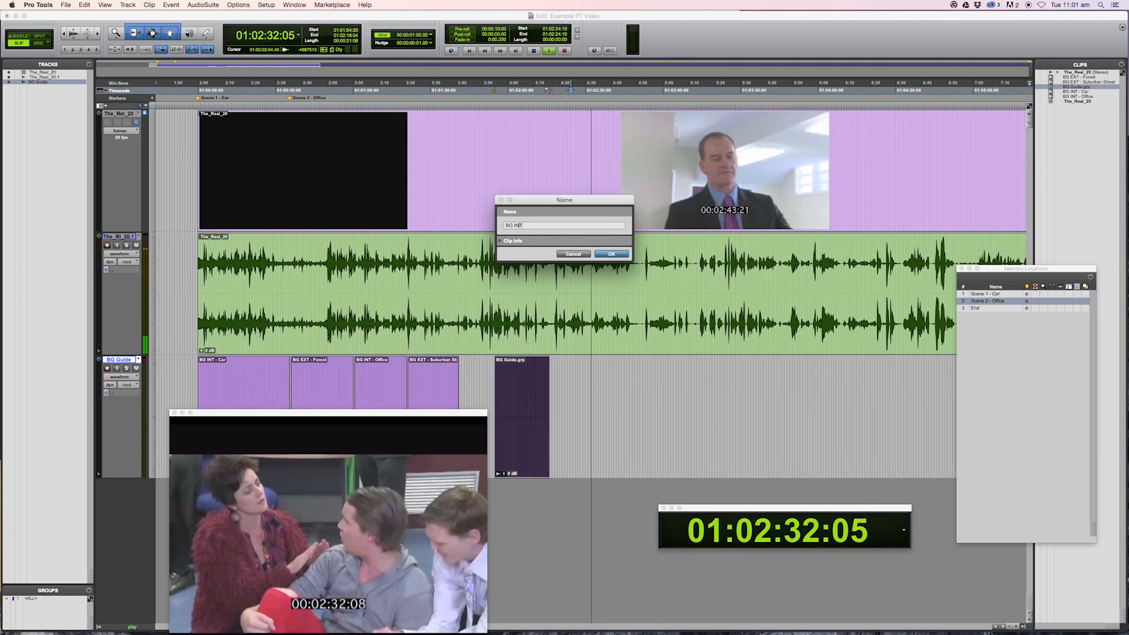
text( -)
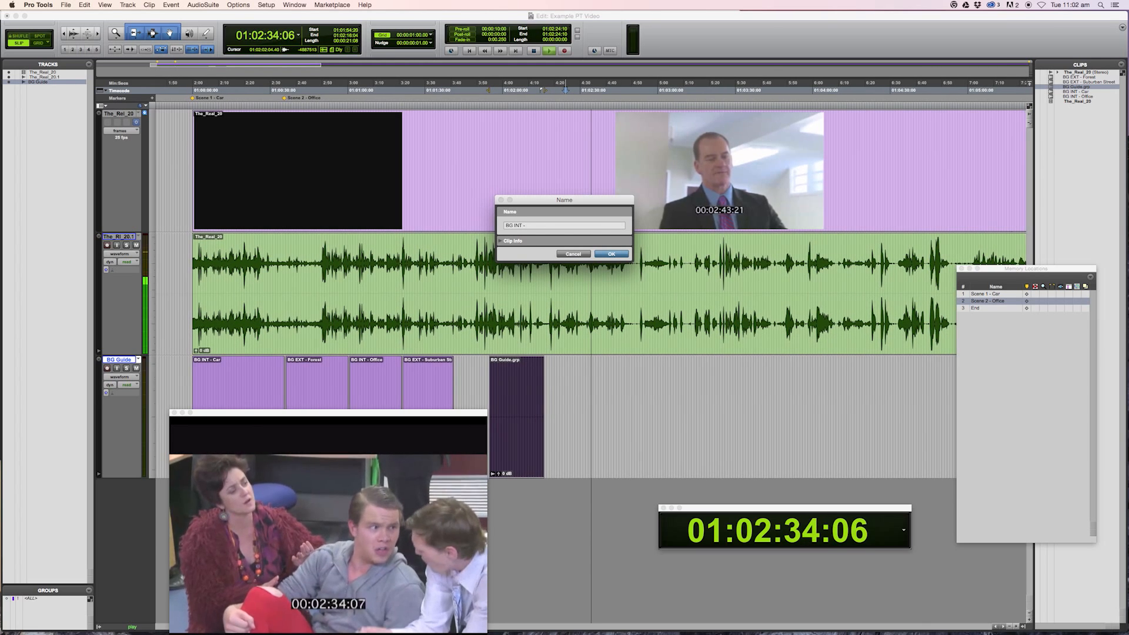
text( Church)
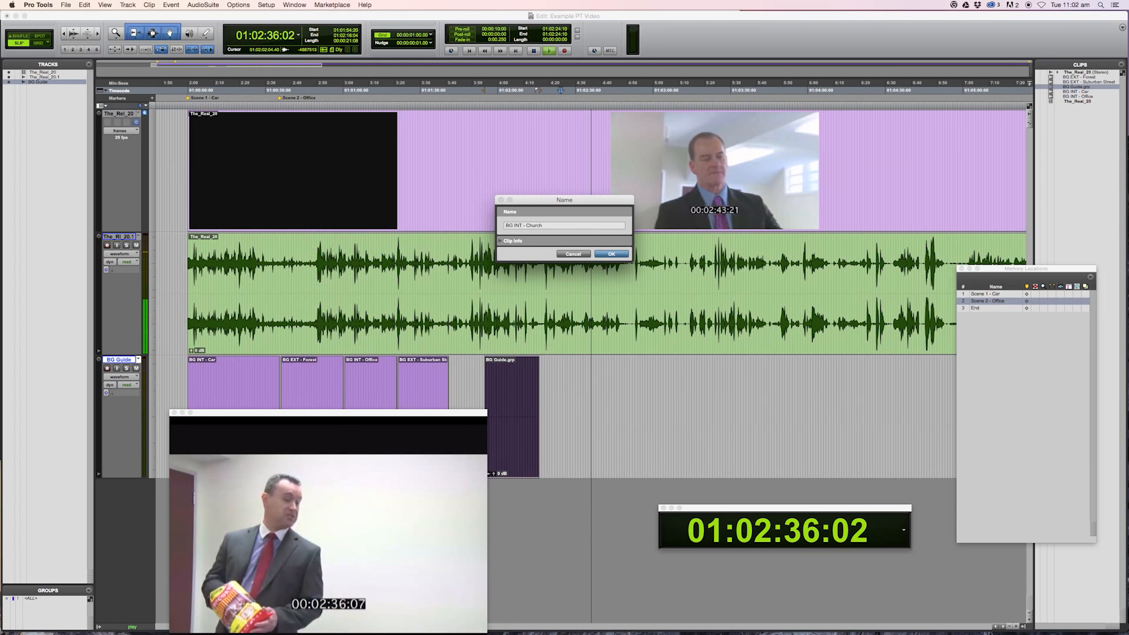
key(Return)
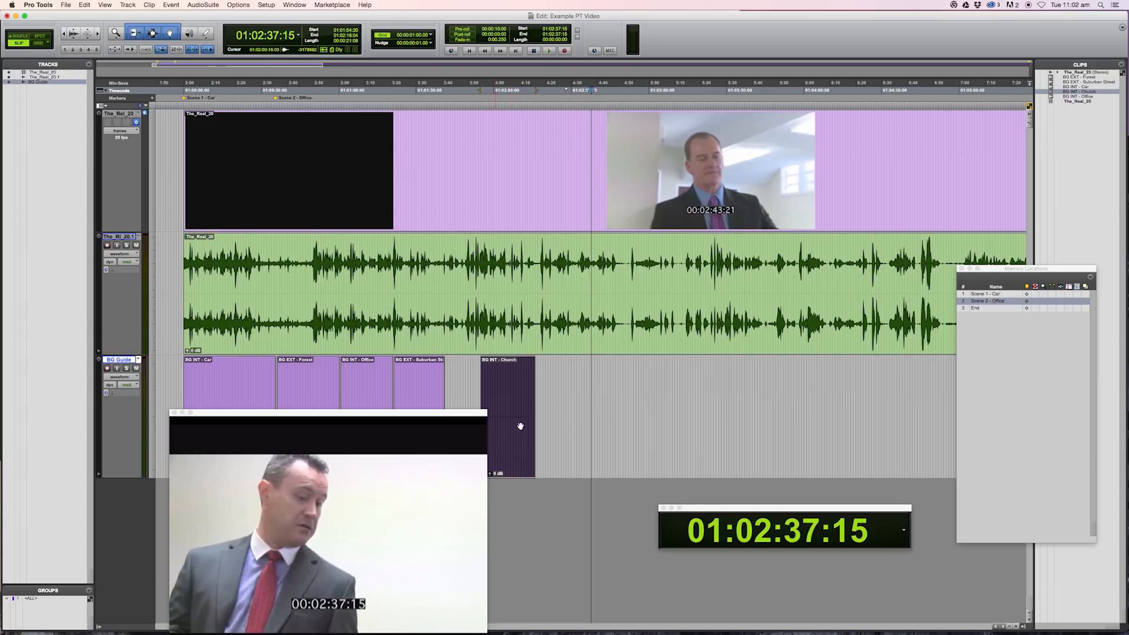
Step: Stop playback at 01:02:48:00, select across all the clip groups on BG Guide to review them, and clear the selection
key(space)
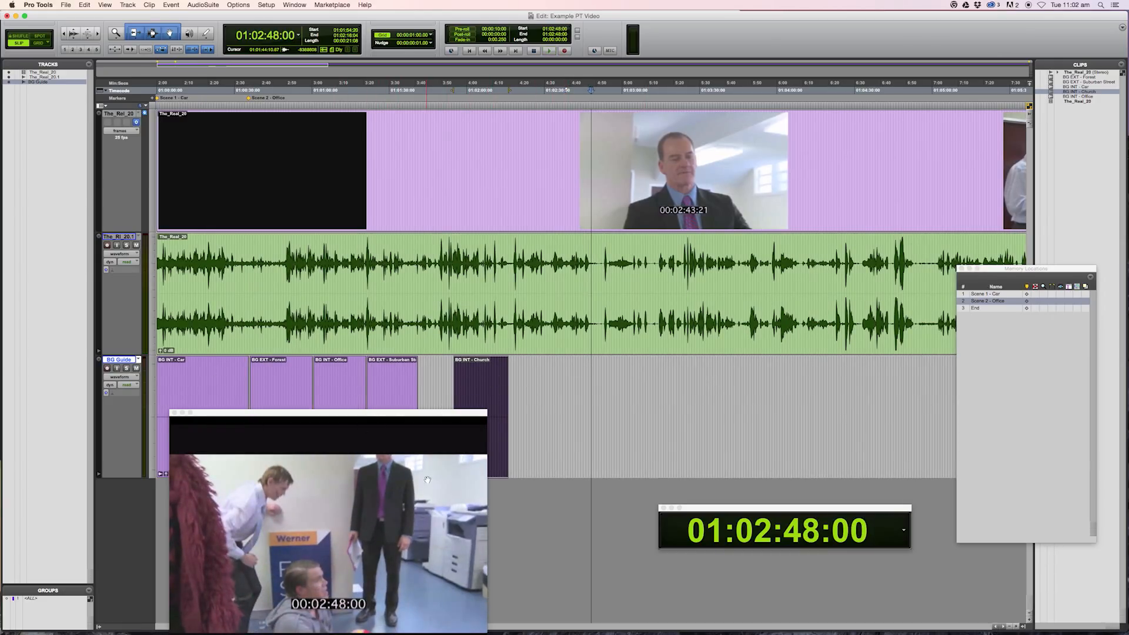
drag(522, 414, 177, 396)
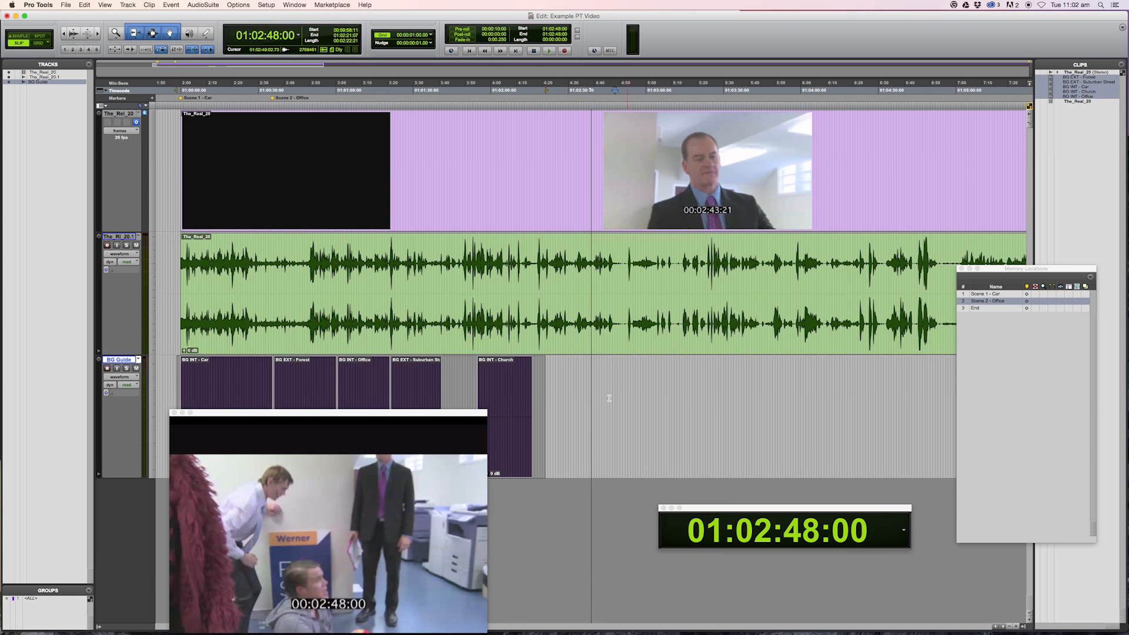
click(577, 390)
drag(561, 386, 168, 377)
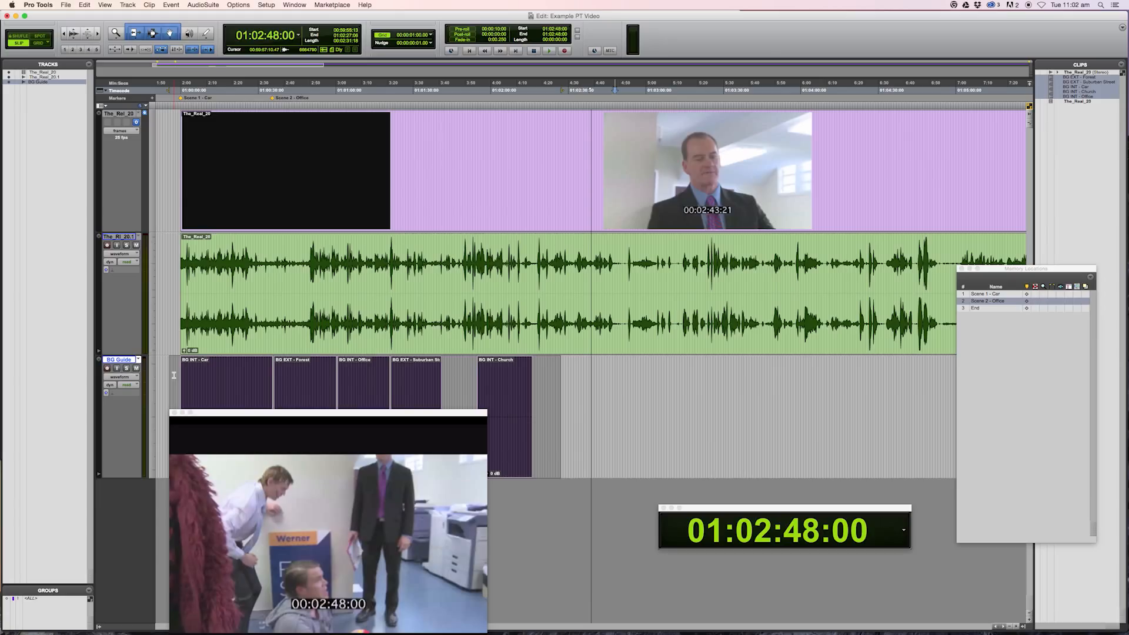
click(174, 375)
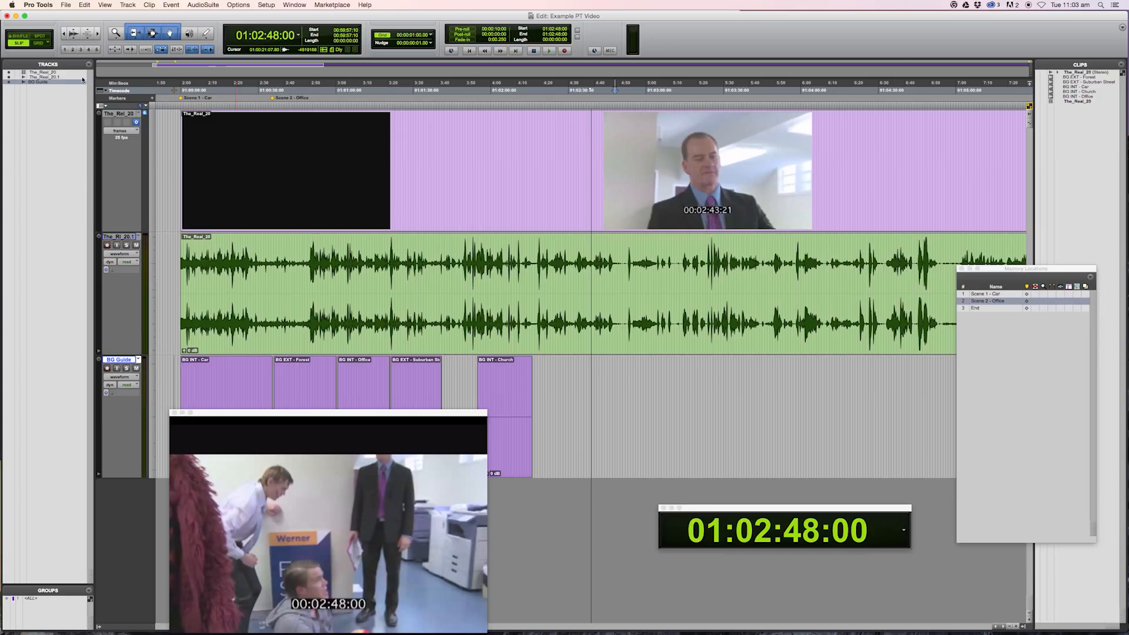
Step: Open the export options for saving the session info as text
click(65, 5)
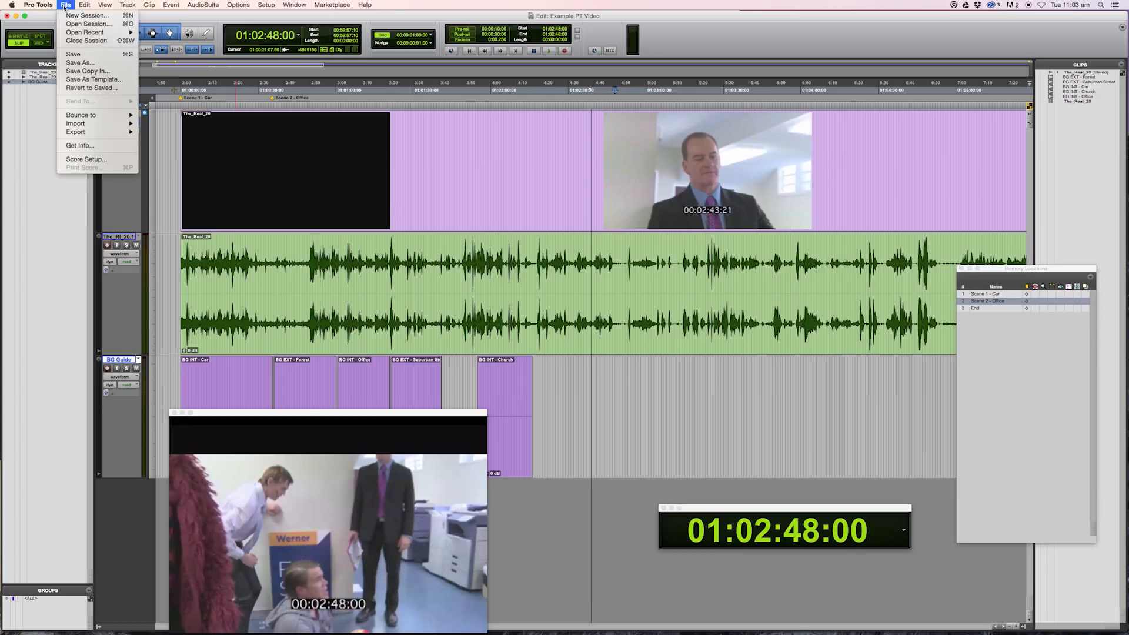
mouse_move(107, 133)
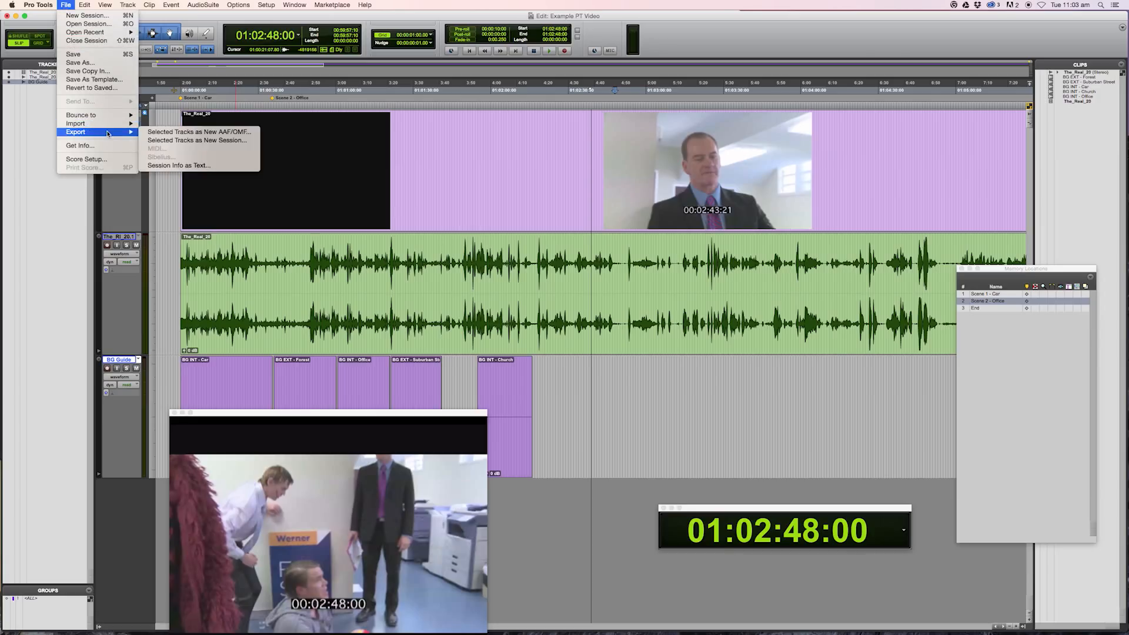
click(232, 166)
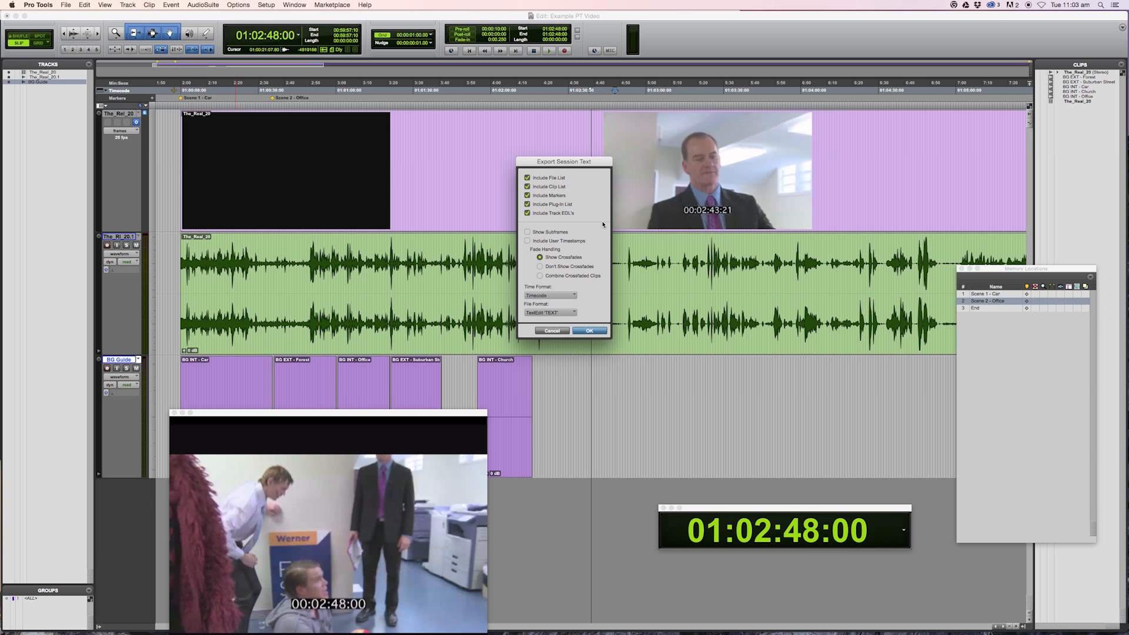
Step: Switch to Chrome, look through the EDI product range on the Sounds in Sync page, and return to Pro Tools
mouse_move(885, 633)
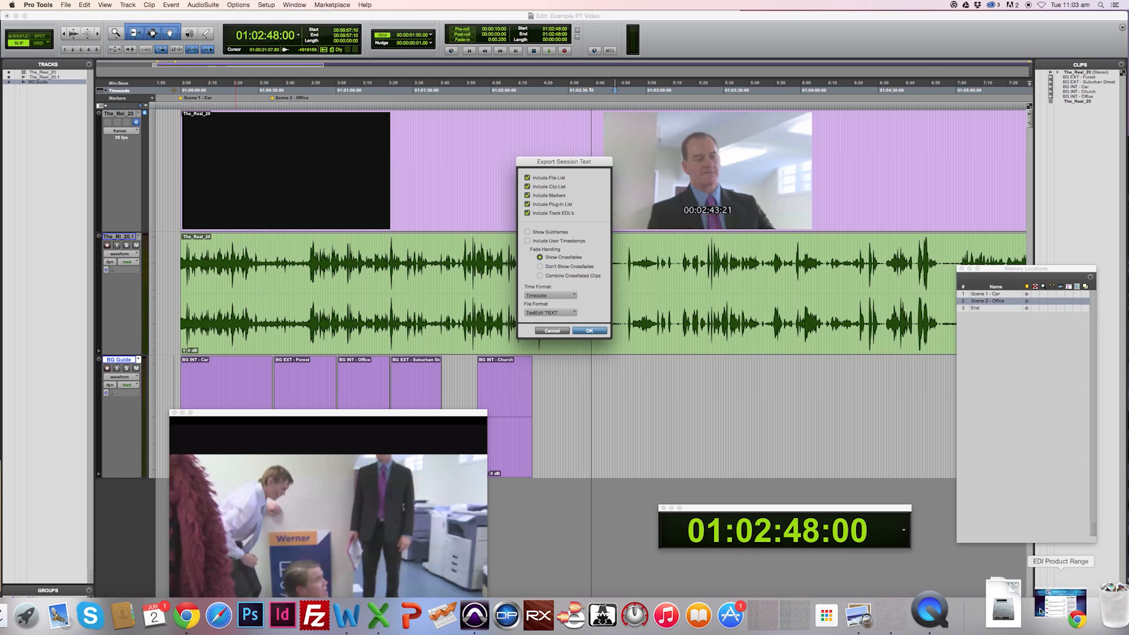
click(1045, 610)
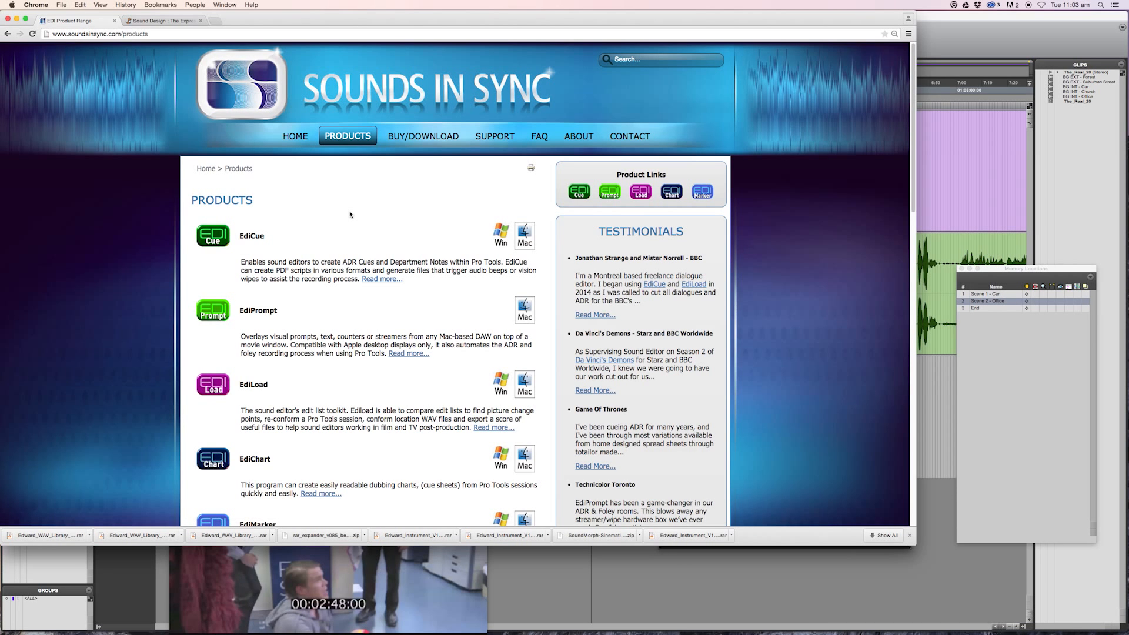
scroll(355, 212, down, 10)
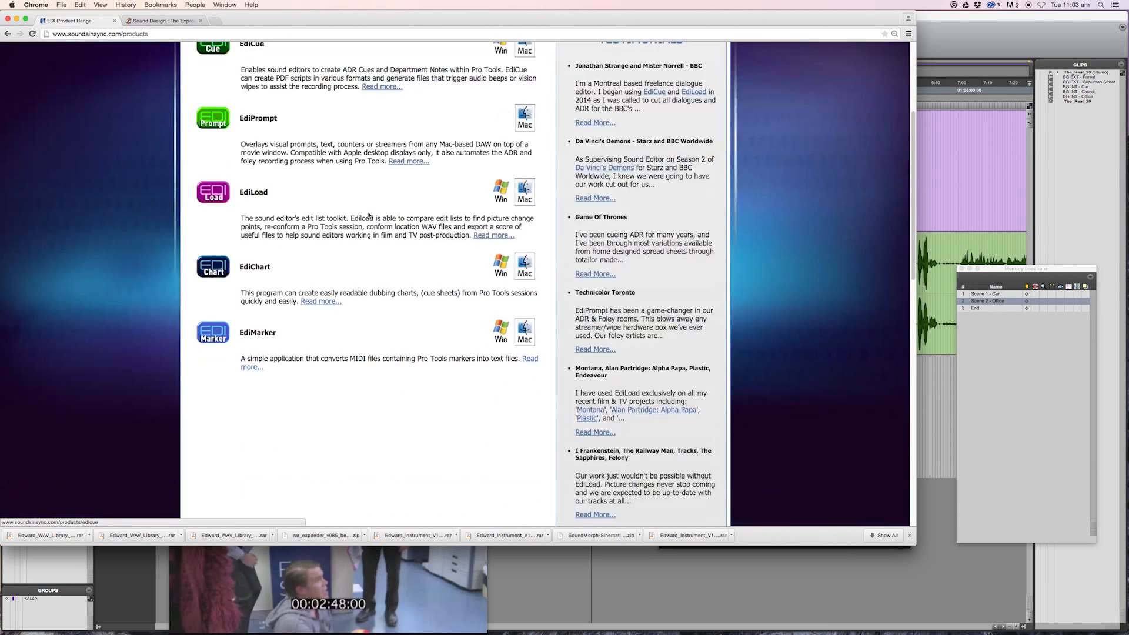
scroll(363, 314, up, 5)
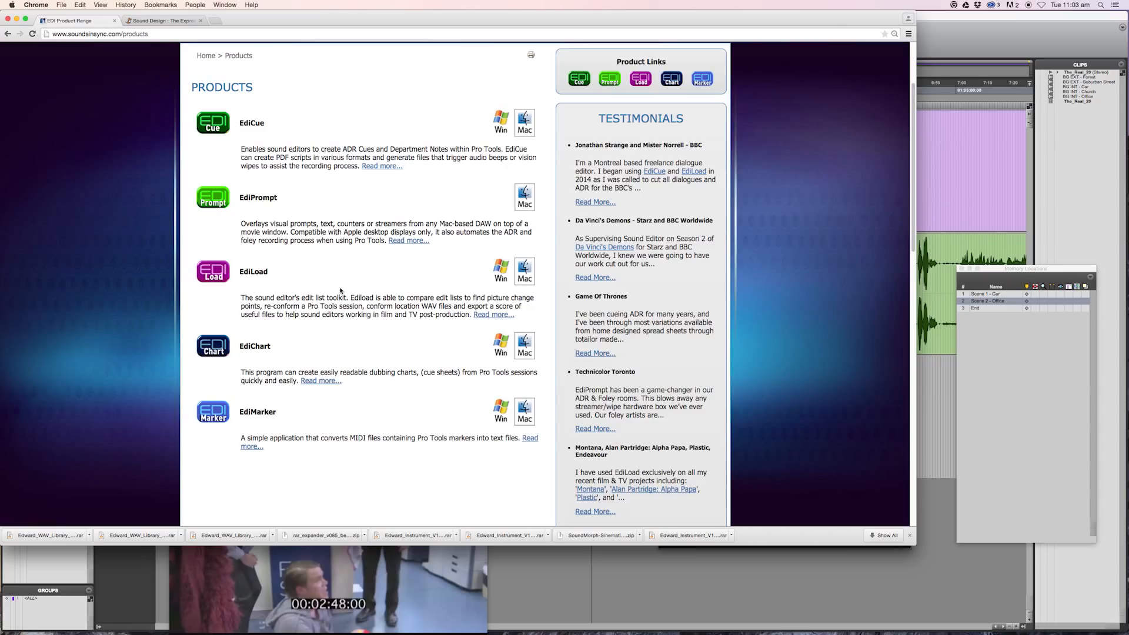
scroll(347, 277, up, 4)
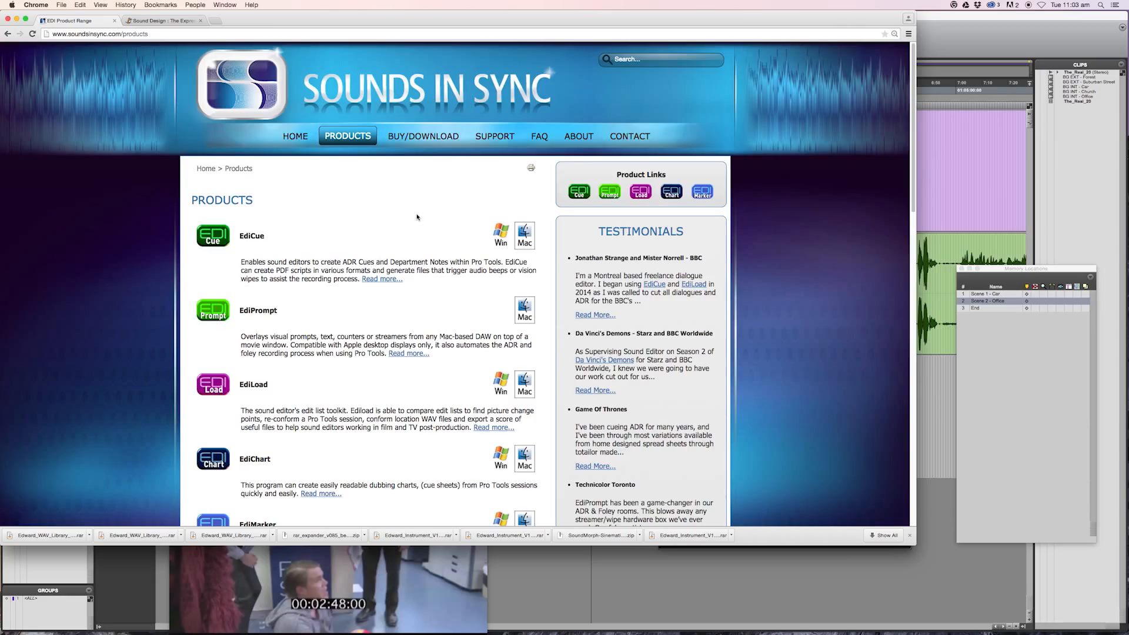
key(super+Tab)
key(super+Tab)
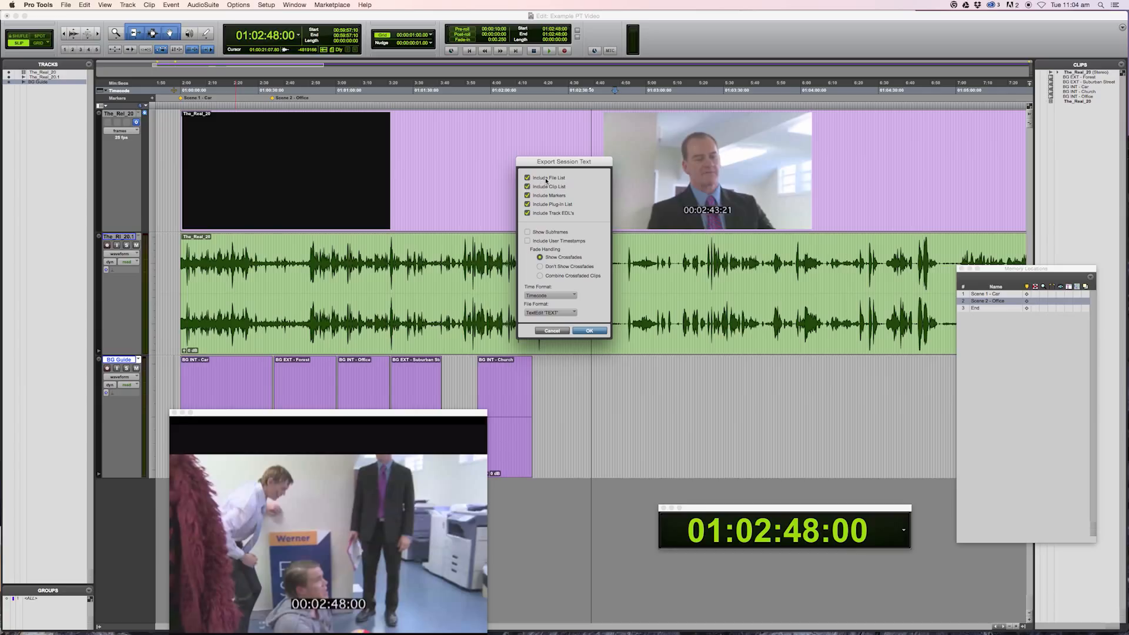
Step: Exclude the file list, clip list and plug-in list from the session text export and keep the time format at Timecode
click(527, 187)
click(527, 177)
click(528, 204)
click(547, 295)
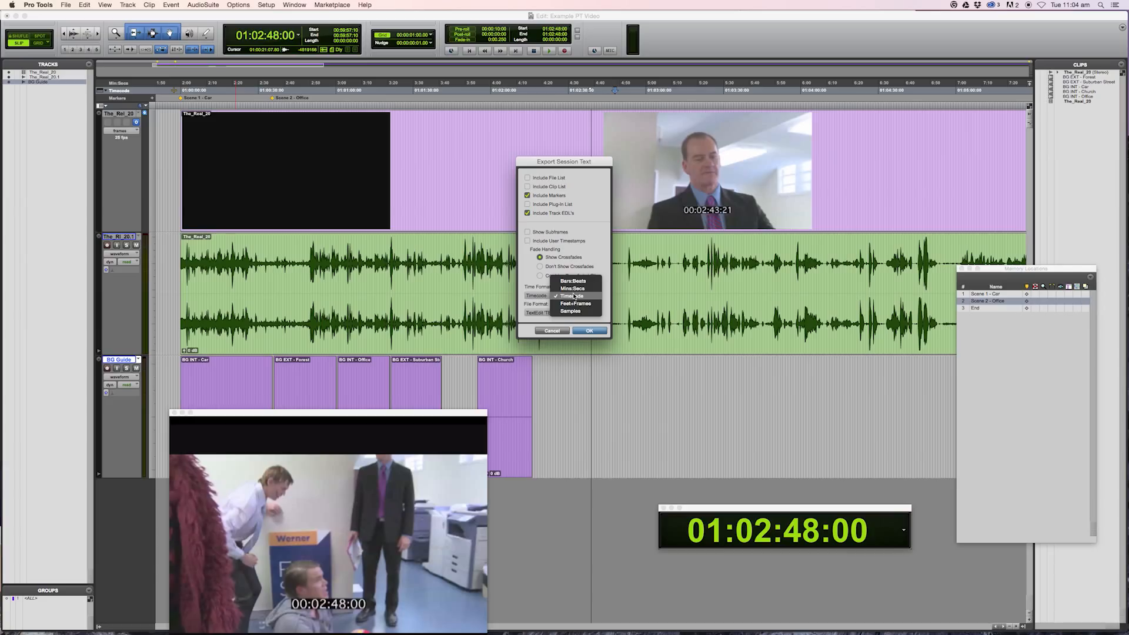
click(574, 296)
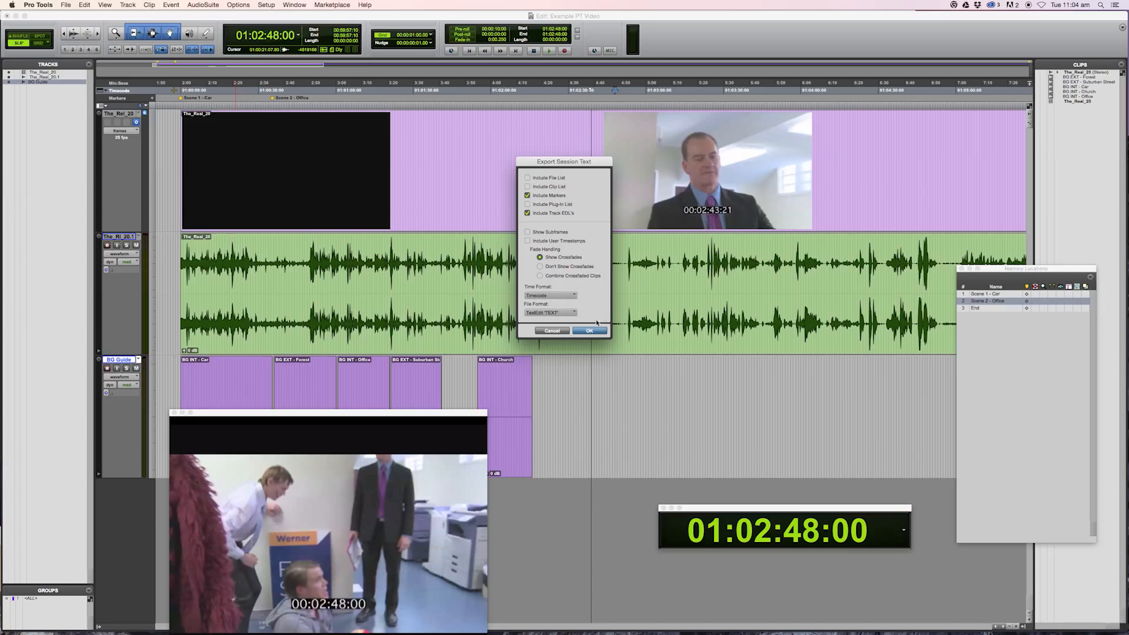
Step: Accept the session text export options and save the file to the Desktop as Example PT Video.txt
click(590, 331)
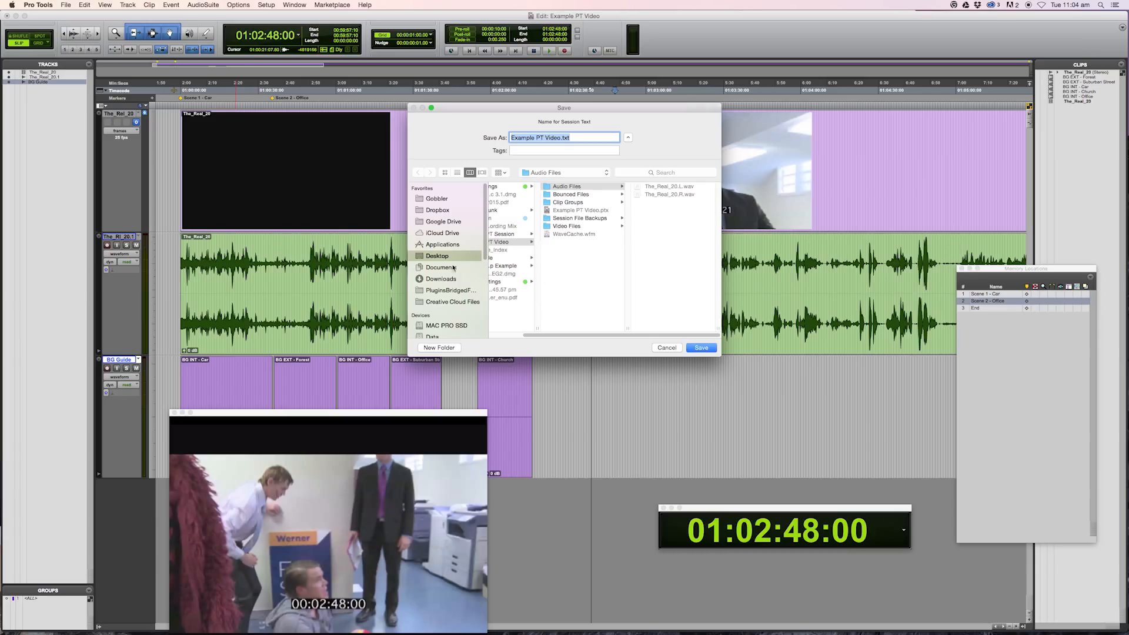
click(435, 257)
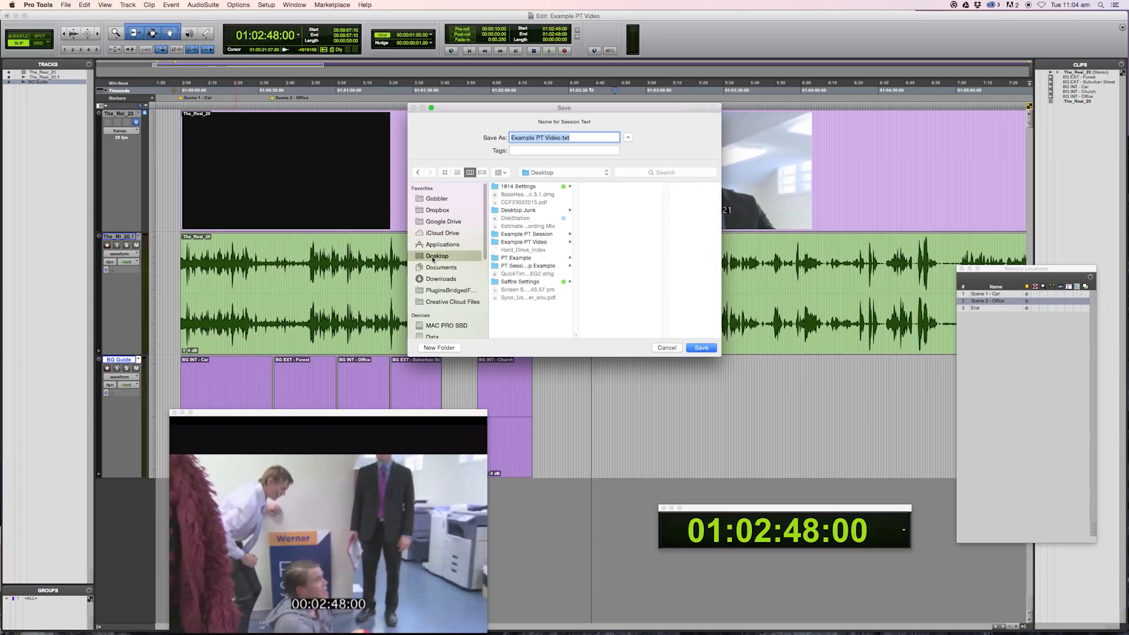
click(701, 347)
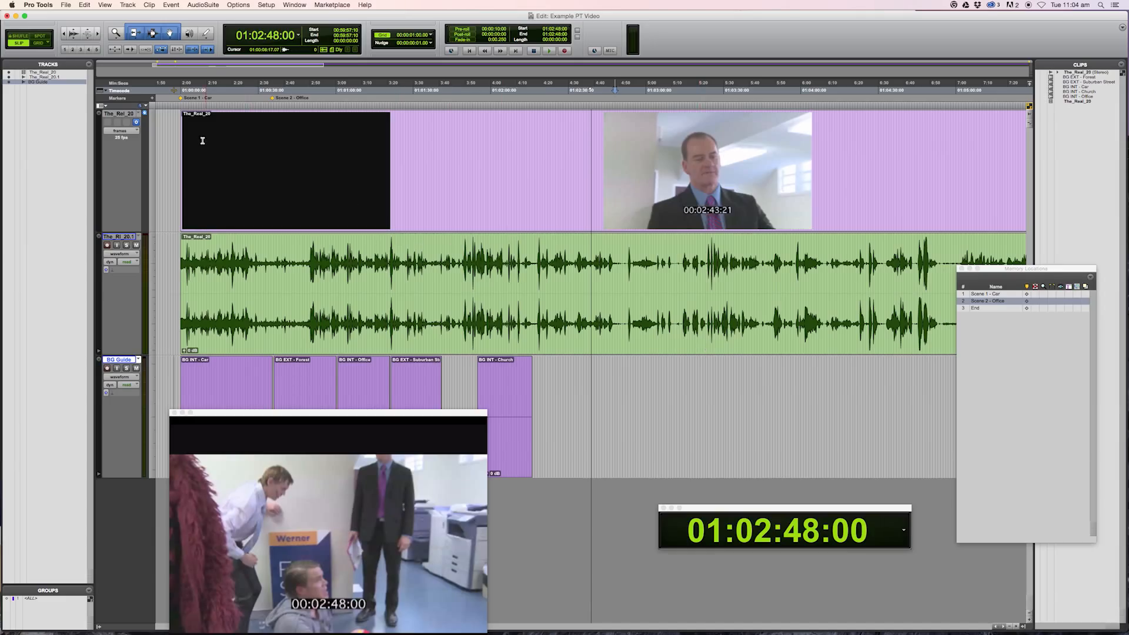
Step: Minimize the Edit window, move the Memory Locations window off the desktop files, and open Example PT Video.txt from the Desktop in an enlarged window
click(15, 16)
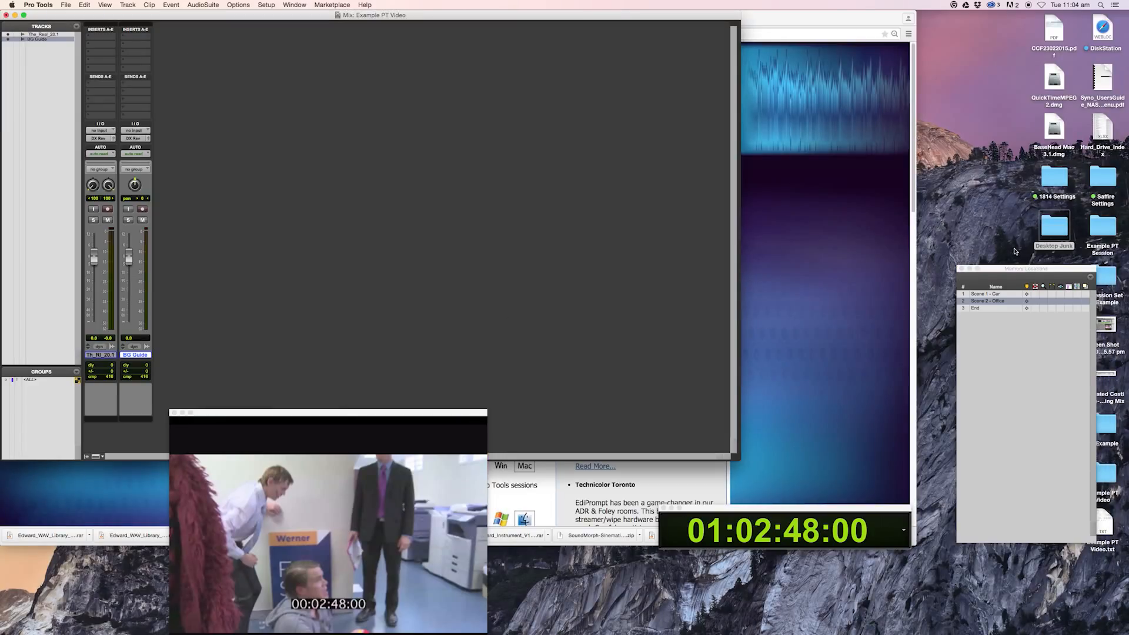
drag(1000, 271, 913, 269)
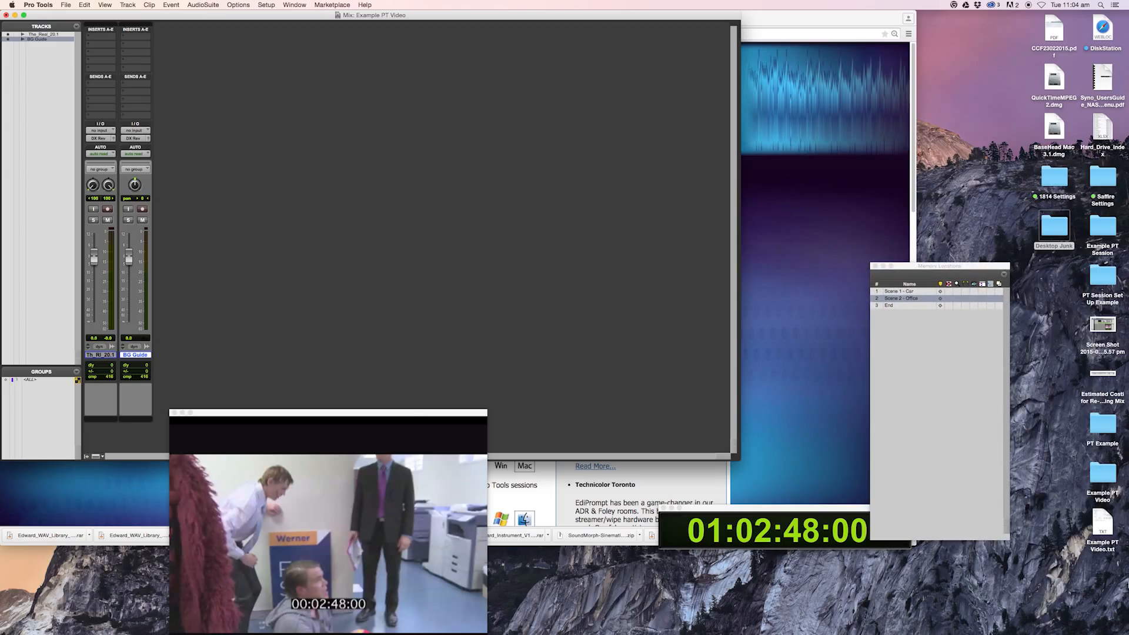
click(1110, 534)
double_click(1110, 534)
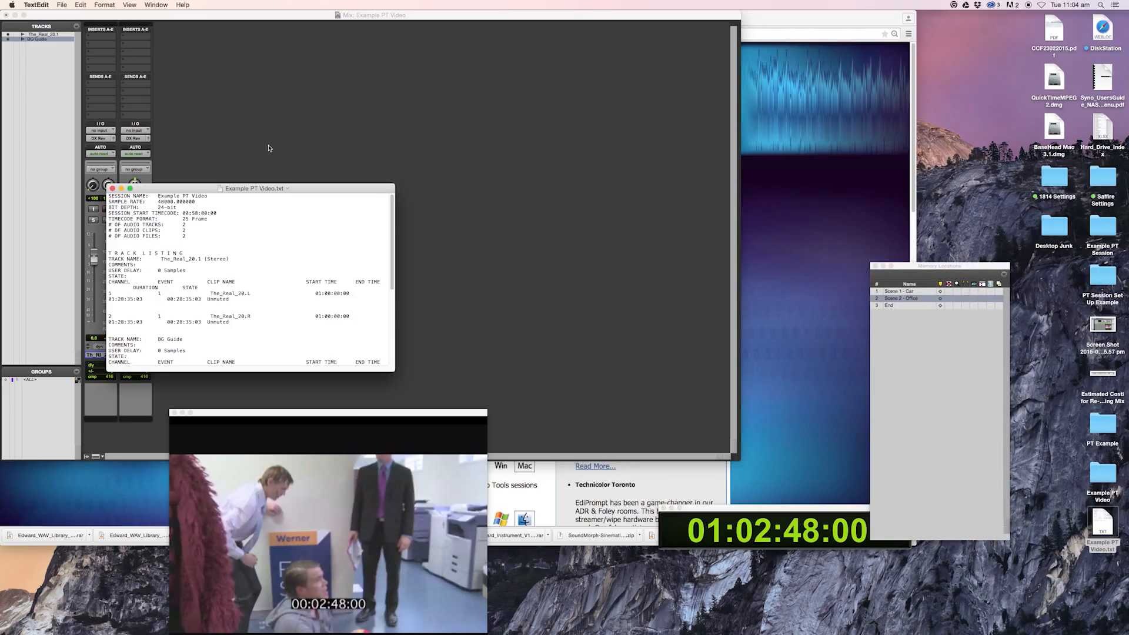
click(130, 188)
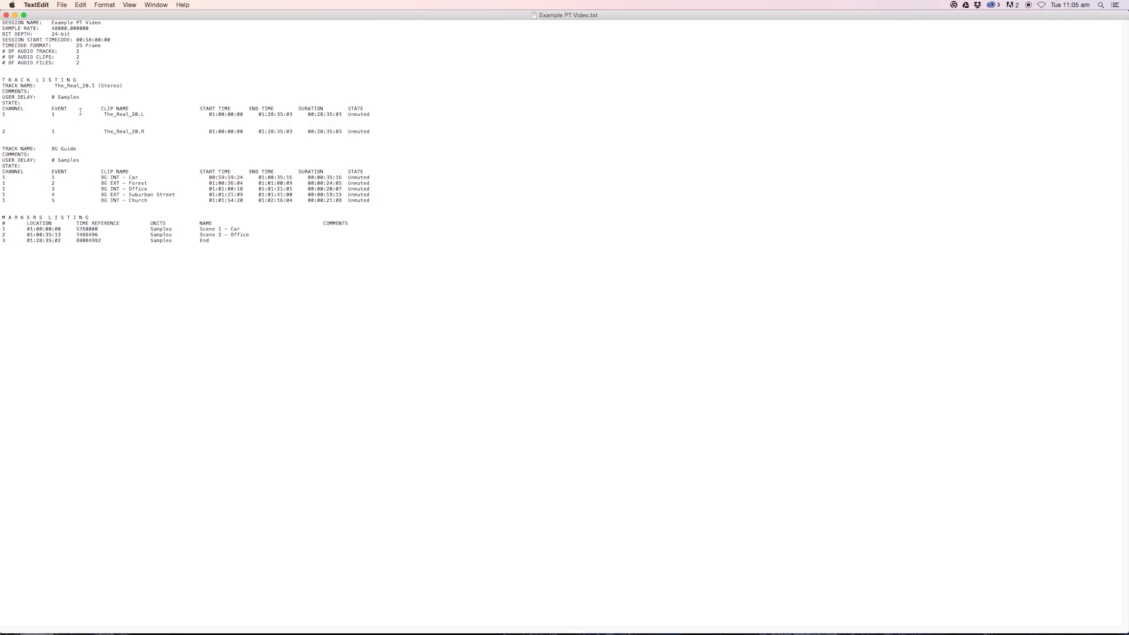
Step: Highlight the BG Guide track listing and the markers listing in the text file to review them, and close the file
drag(384, 207, 1, 148)
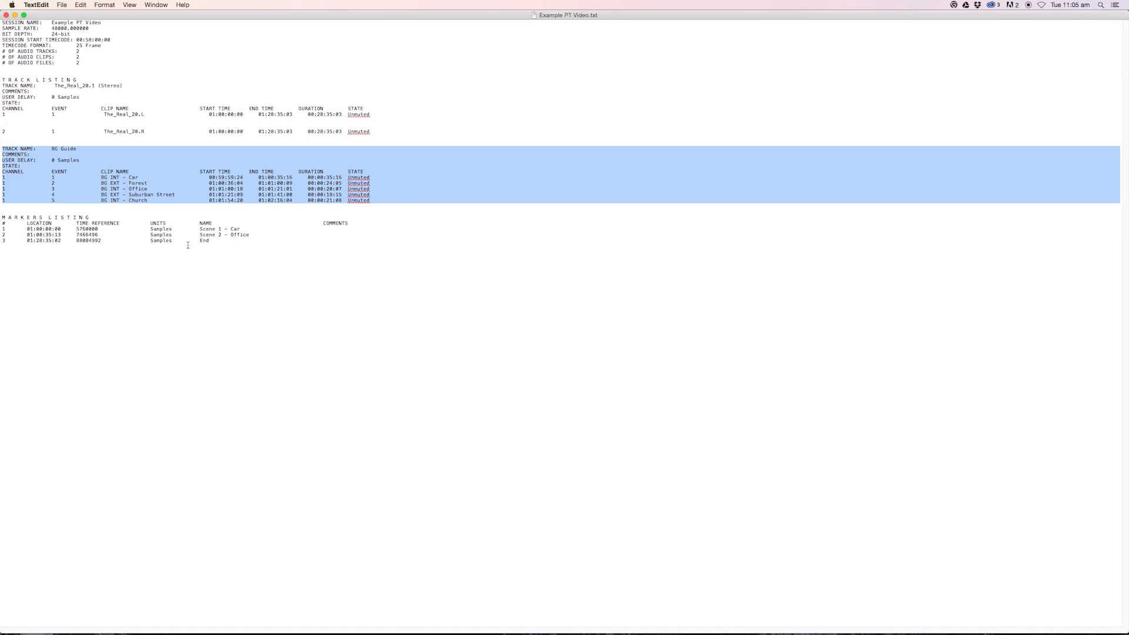
drag(233, 248, 2, 217)
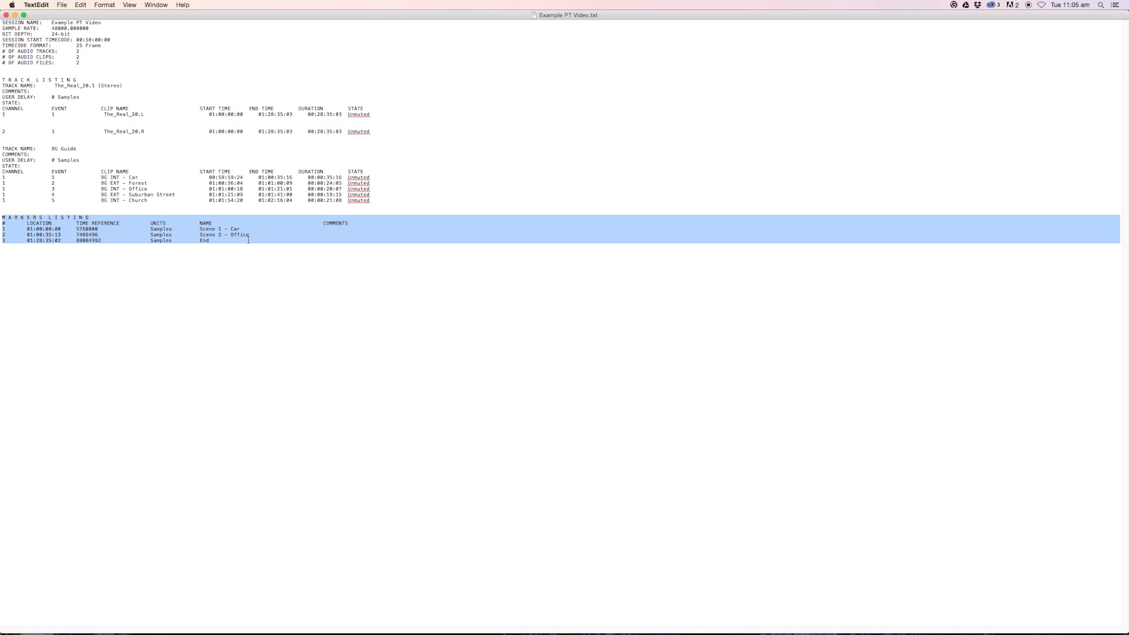
drag(377, 208, 1, 151)
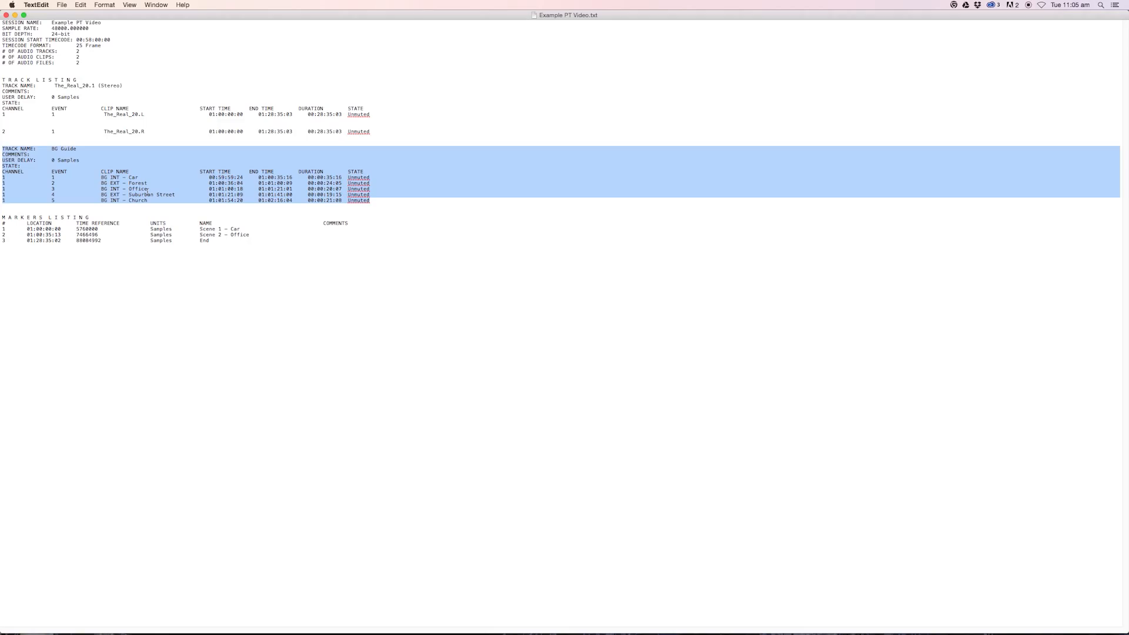
click(6, 15)
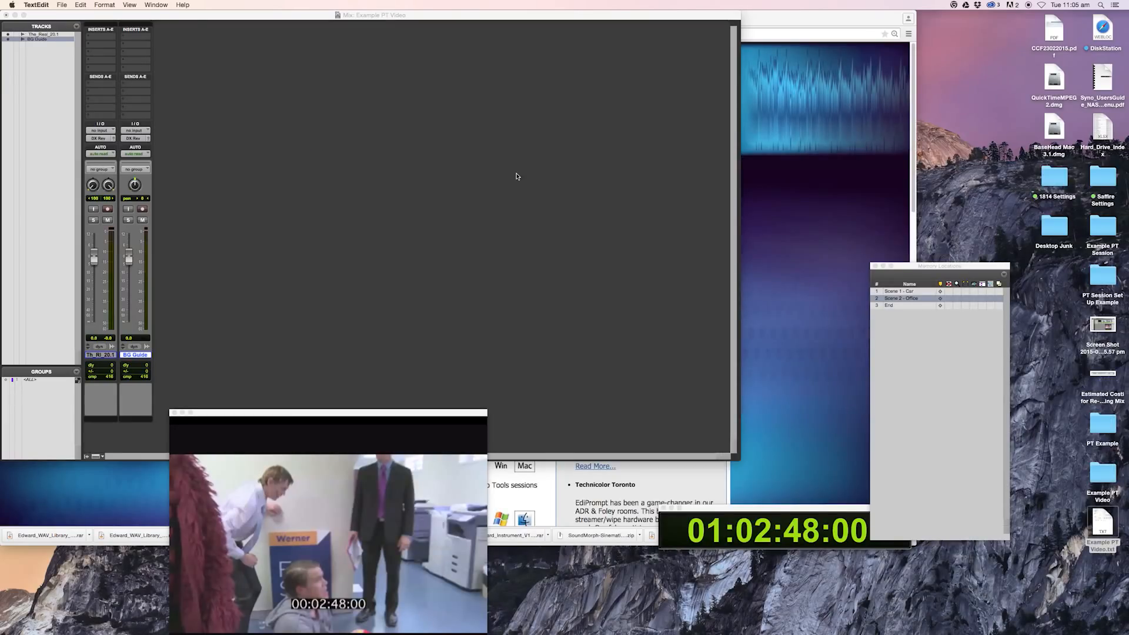
Step: Open Example PT Video.txt from the Desktop in Microsoft Excel and enlarge its window
right_click(1101, 521)
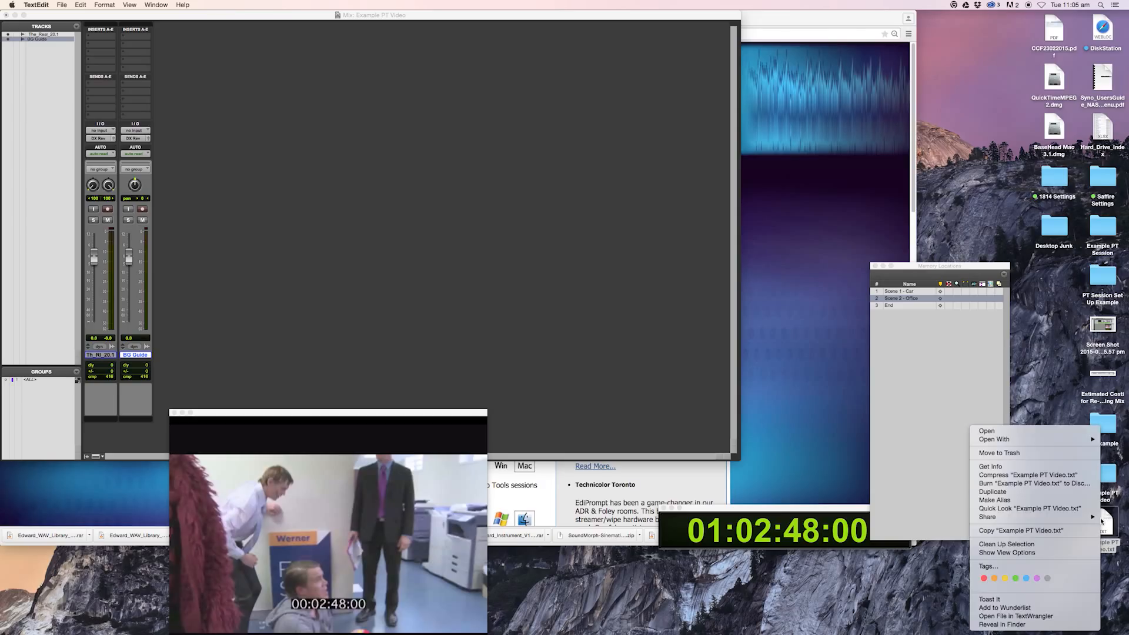
mouse_move(1063, 440)
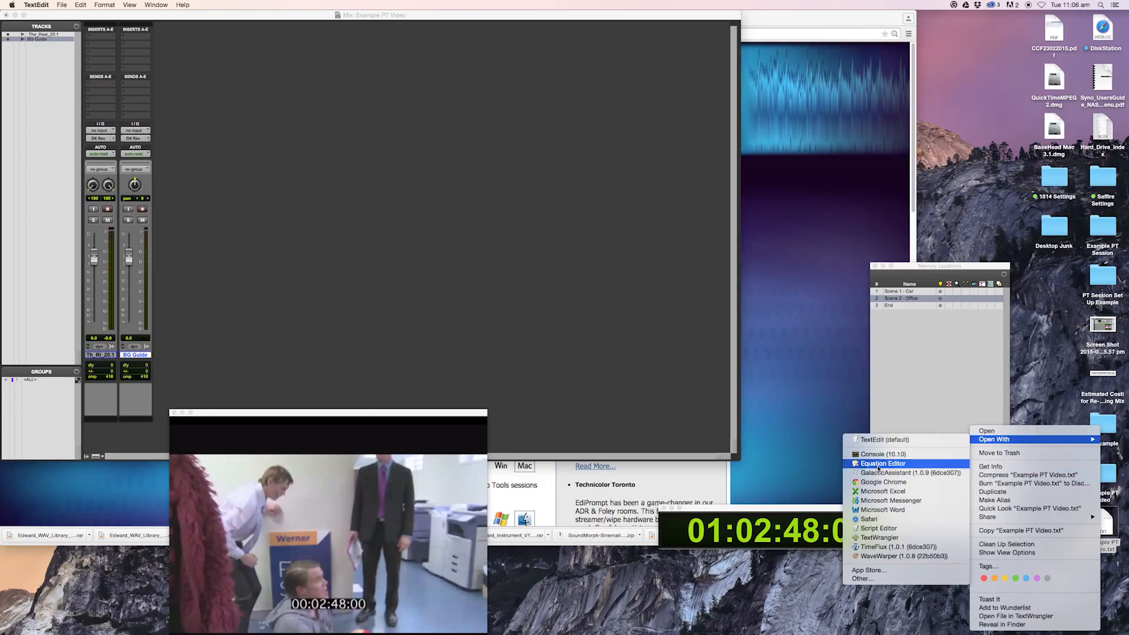
click(881, 494)
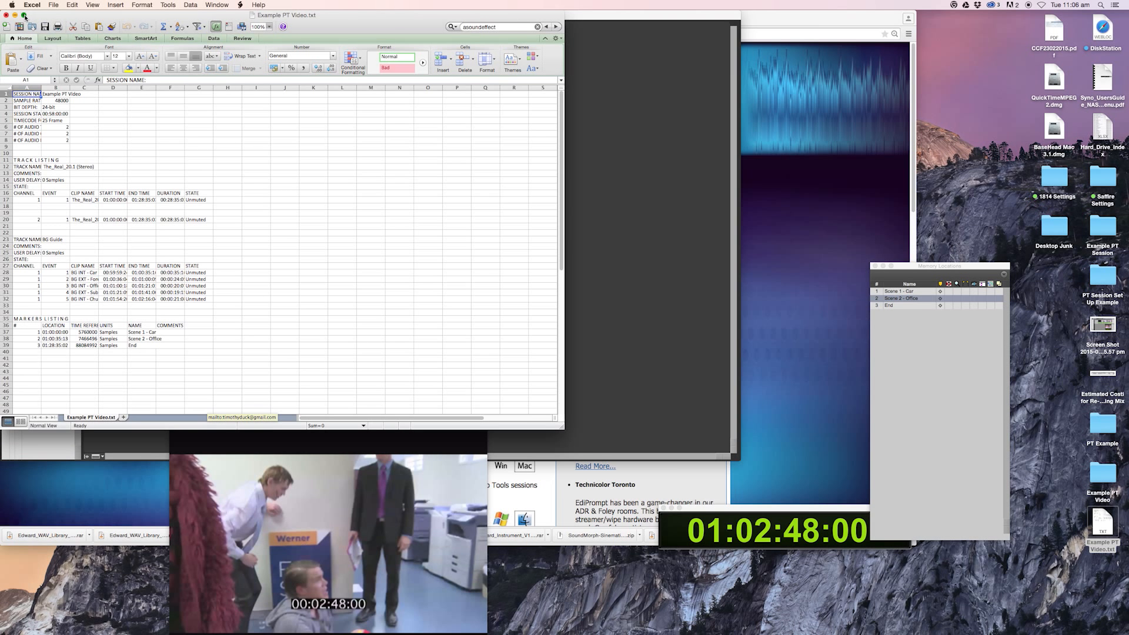
click(24, 15)
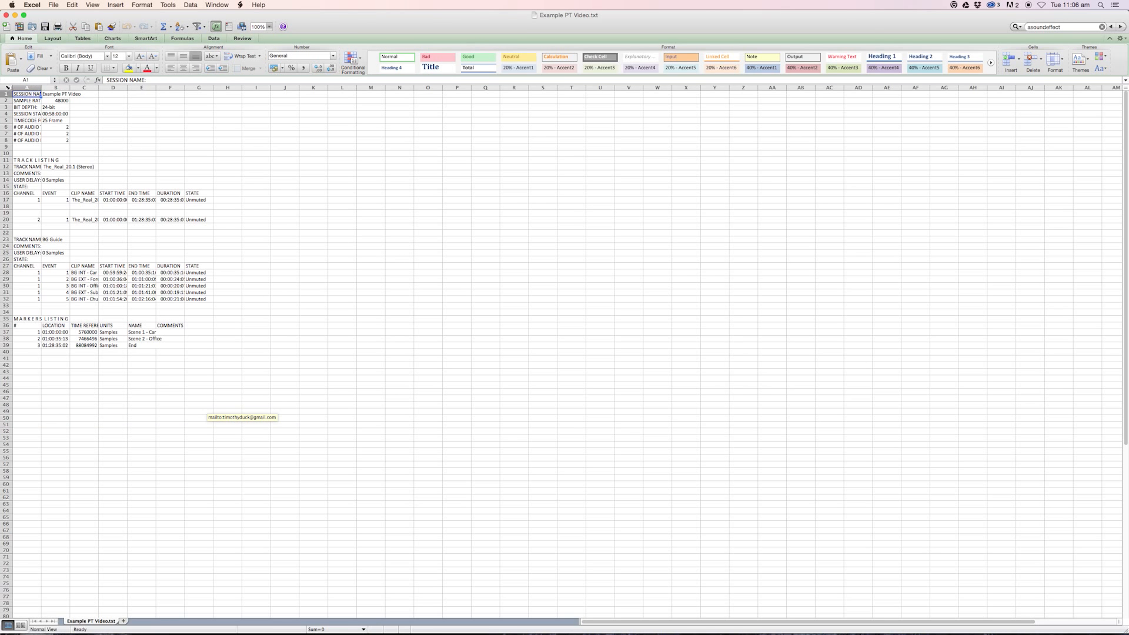
Step: Auto-fit the width of all the sheet's columns to their contents and review the BG Guide clip rows
key(super+a)
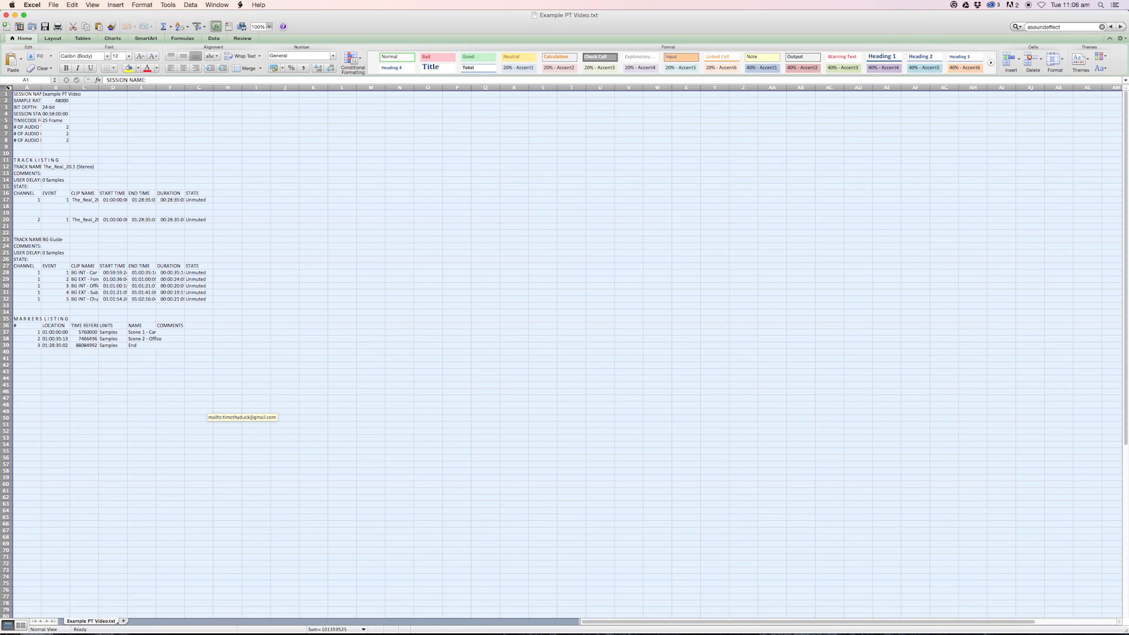
double_click(41, 88)
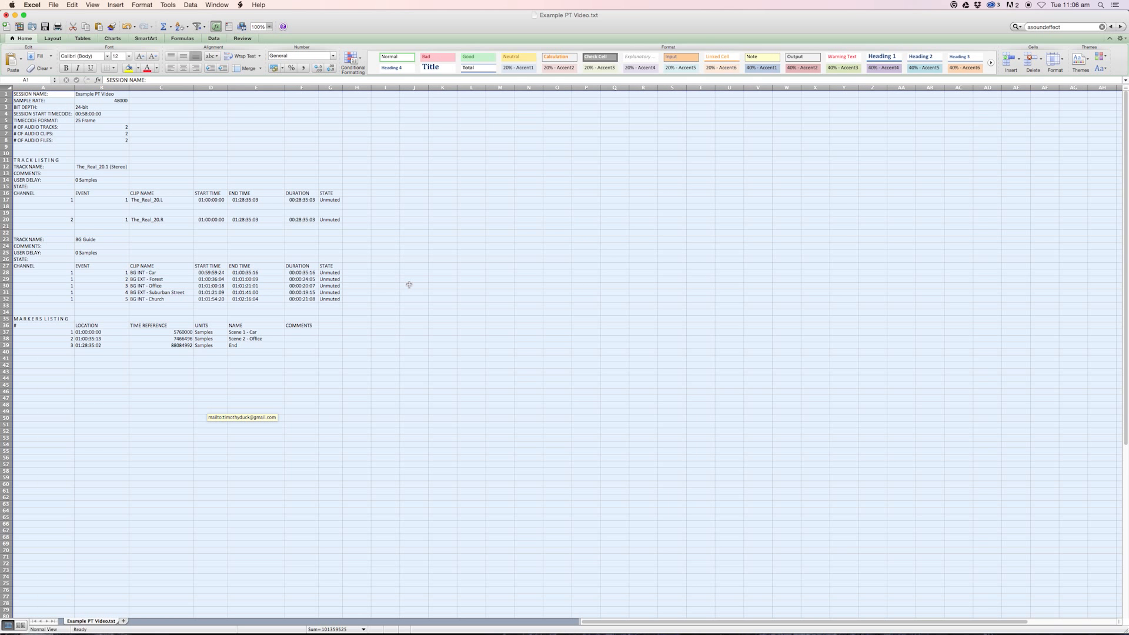
click(409, 285)
drag(50, 266, 333, 297)
click(360, 272)
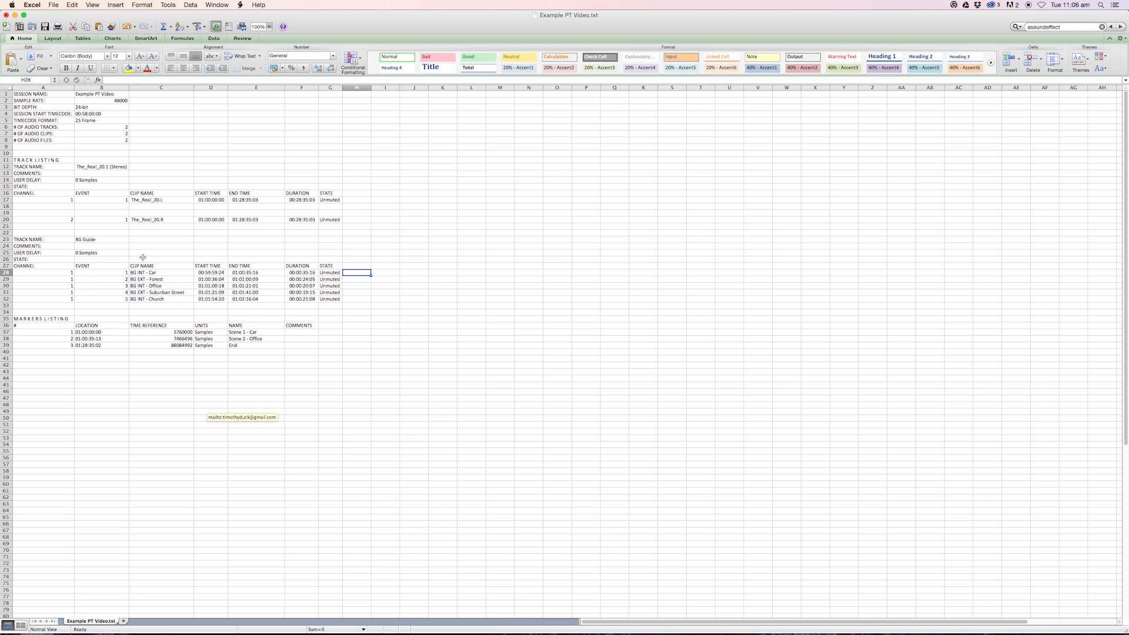
Step: Delete rows 1 to 26 above the column headings of the BG Guide clip list
drag(9, 259, 8, 92)
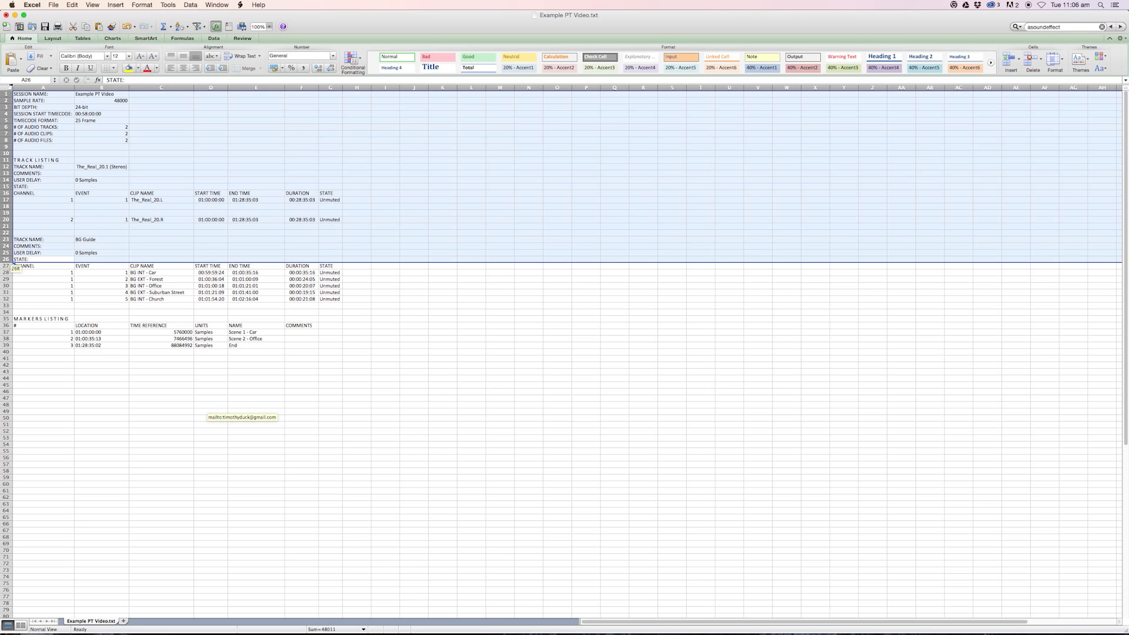
right_click(9, 96)
click(35, 144)
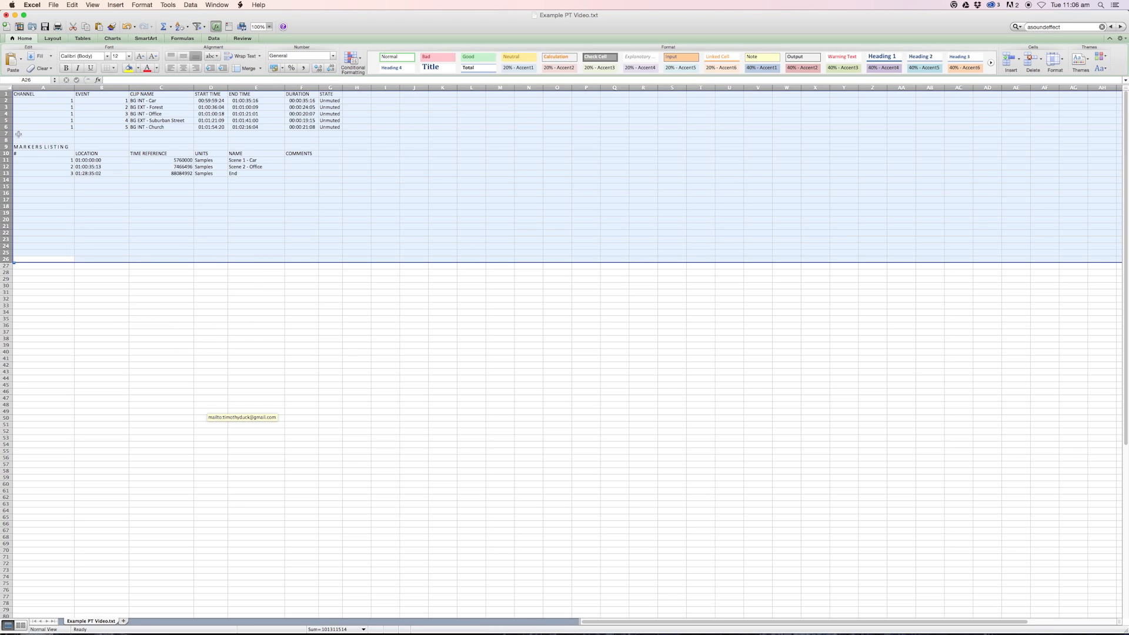
Step: Delete rows 7 to 15 containing the markers listing beneath the background clips
drag(9, 134, 9, 188)
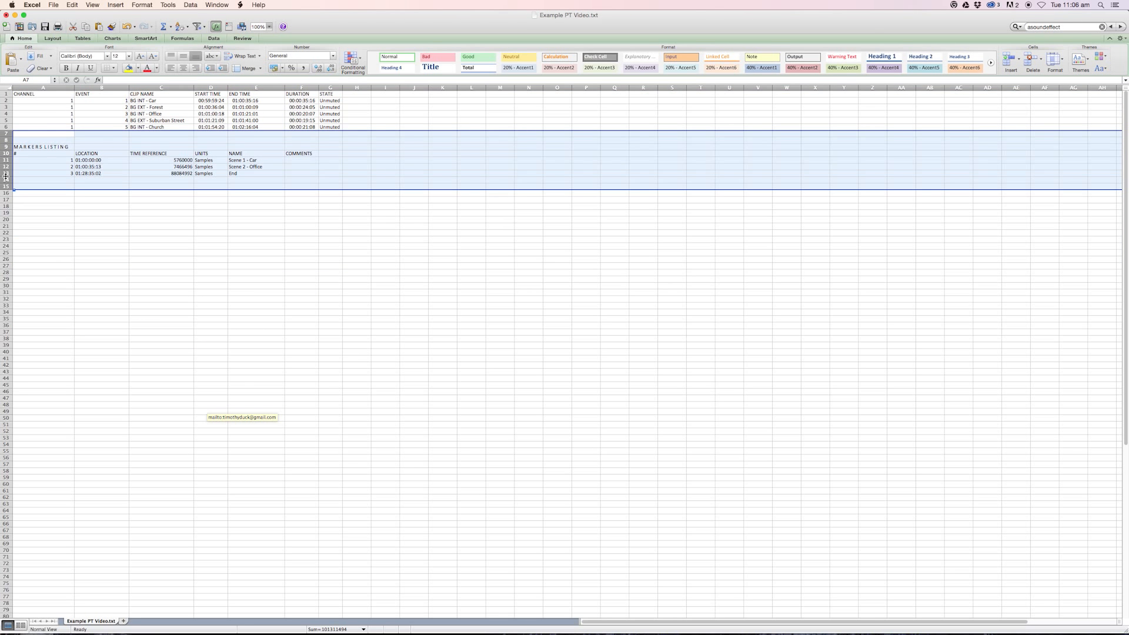
right_click(6, 173)
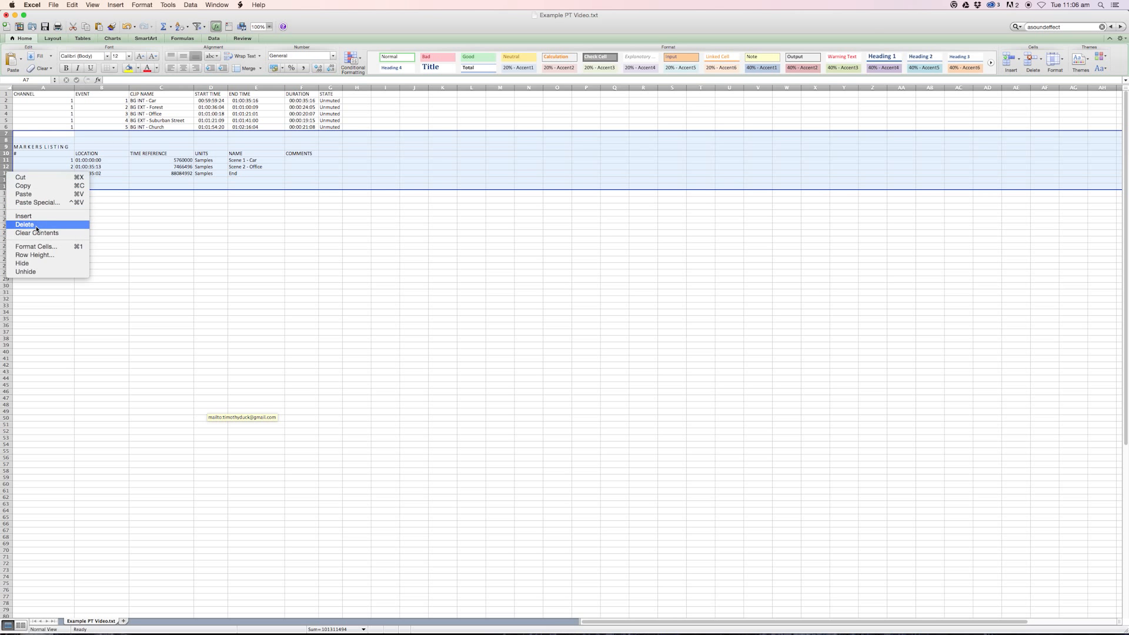
click(25, 225)
click(340, 193)
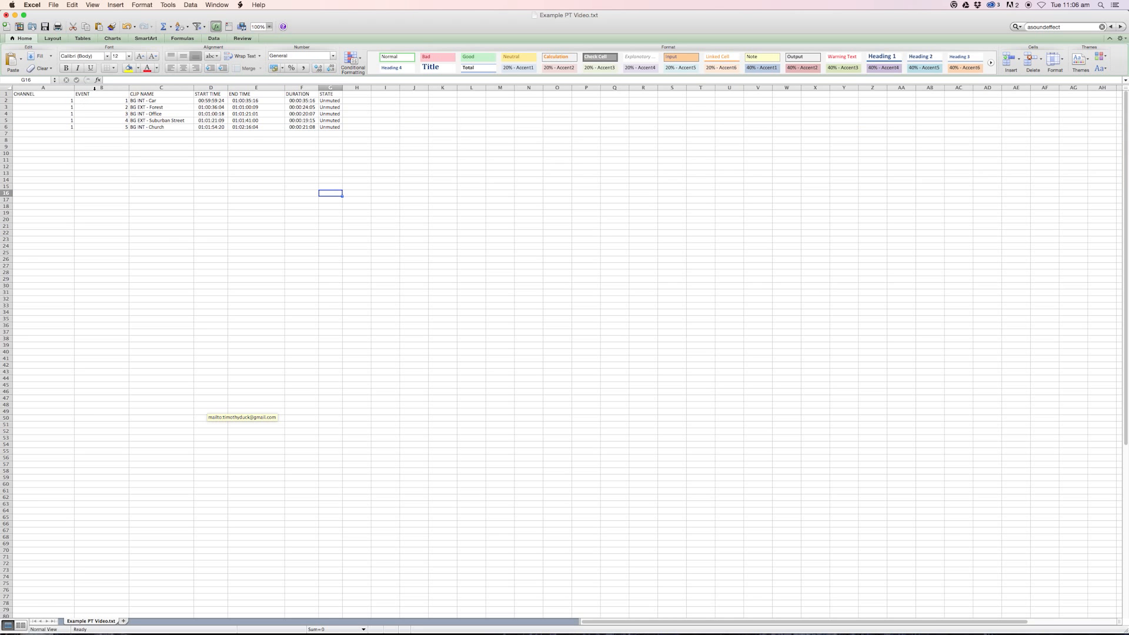
Step: Delete the CHANNEL column and auto-fit the EVENT column to its contents
mouse_move(65, 89)
mouse_down()
mouse_move(106, 90)
mouse_move(55, 89)
mouse_up()
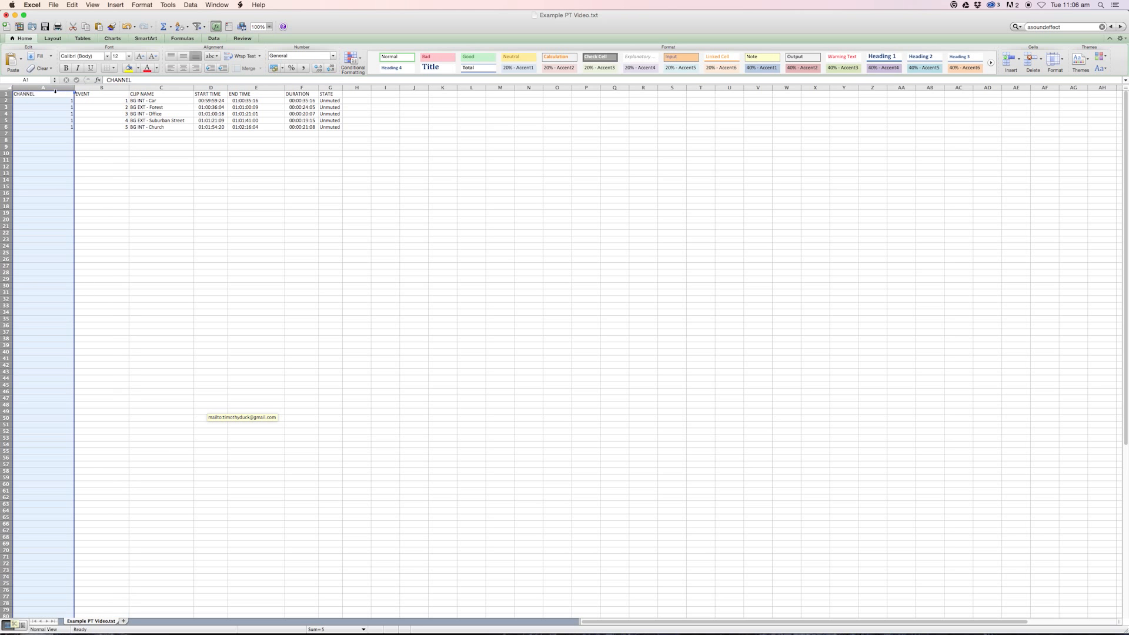
right_click(54, 88)
click(76, 138)
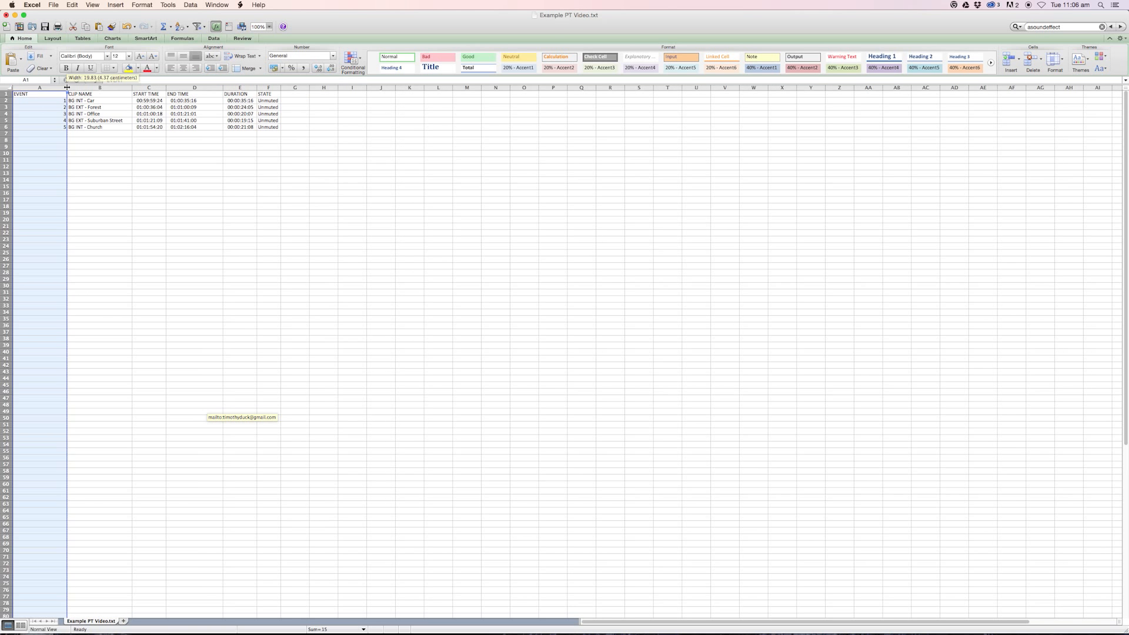
double_click(65, 88)
Step: Add a SOURCE column in column G with Record, Production and Library for the first three clips, and widen the column
click(262, 95)
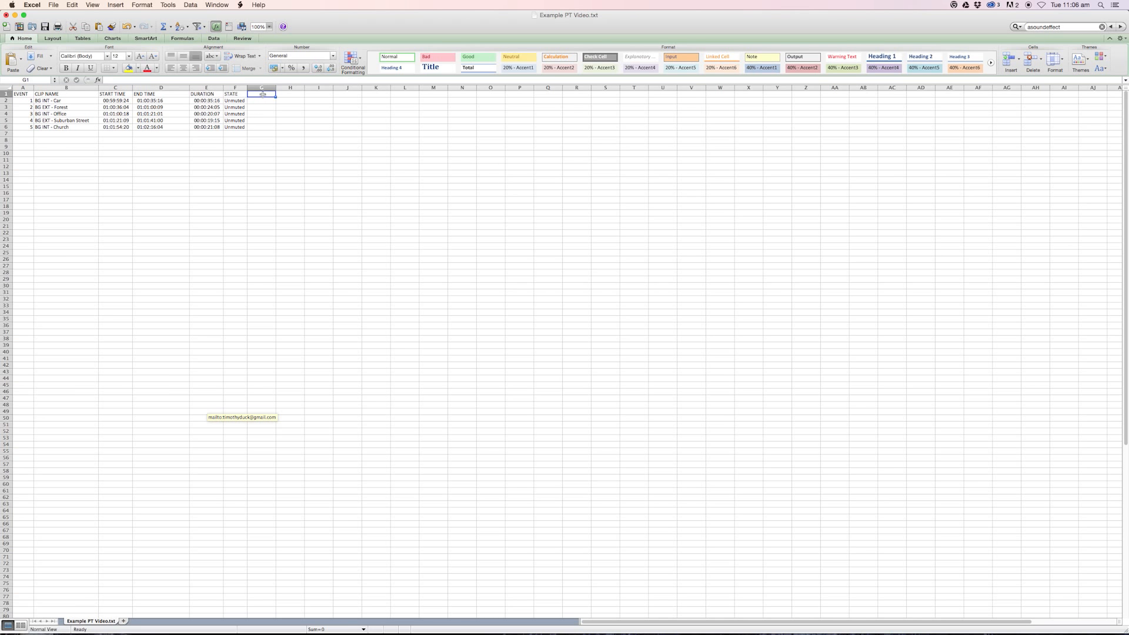
text(SOURCE)
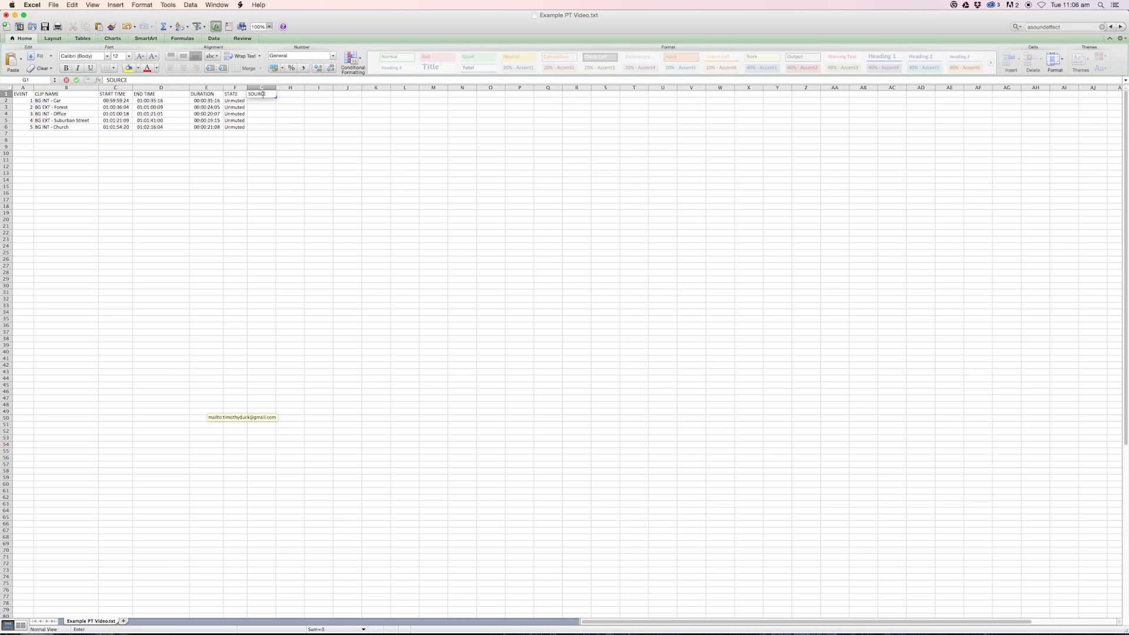
key(Return)
text(Record)
key(Return)
text(P)
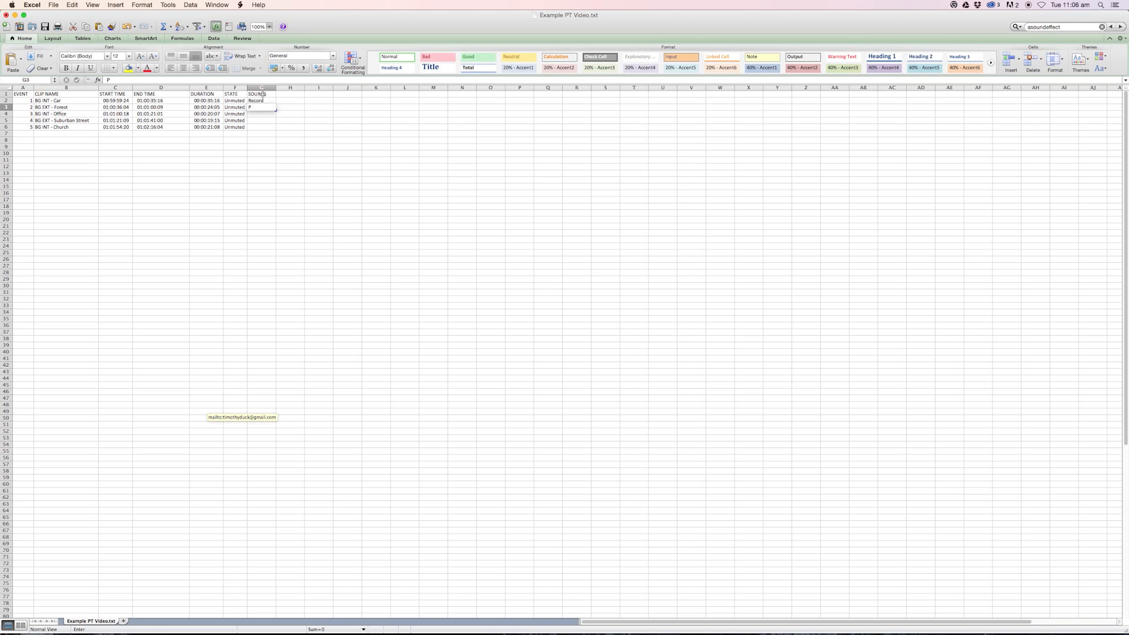
text(roduction)
key(Return)
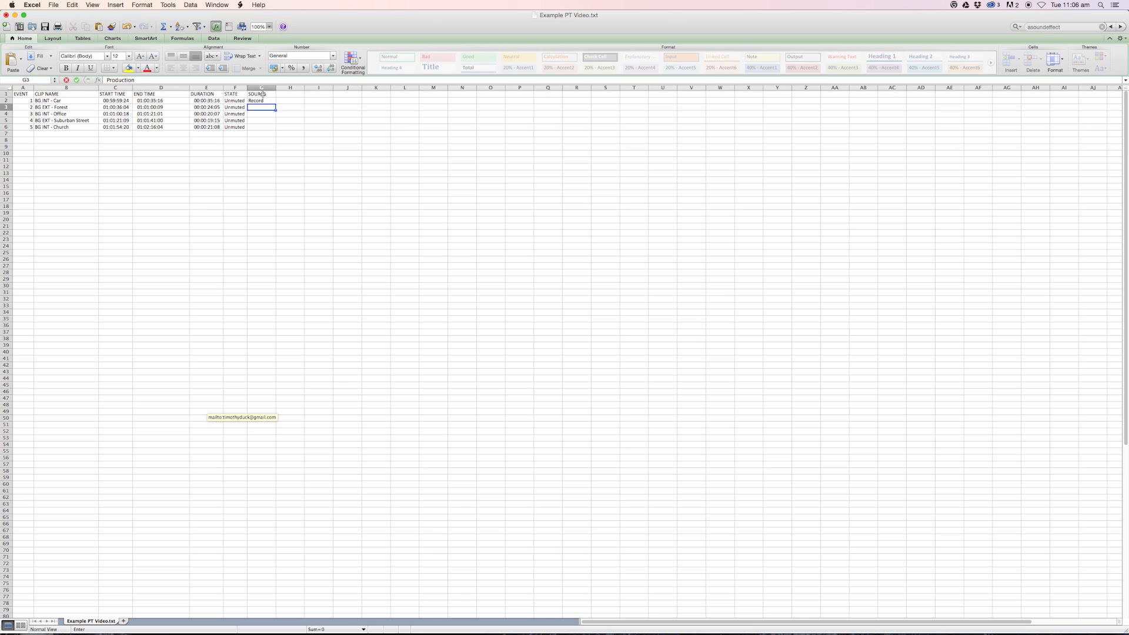
text(Library)
key(Return)
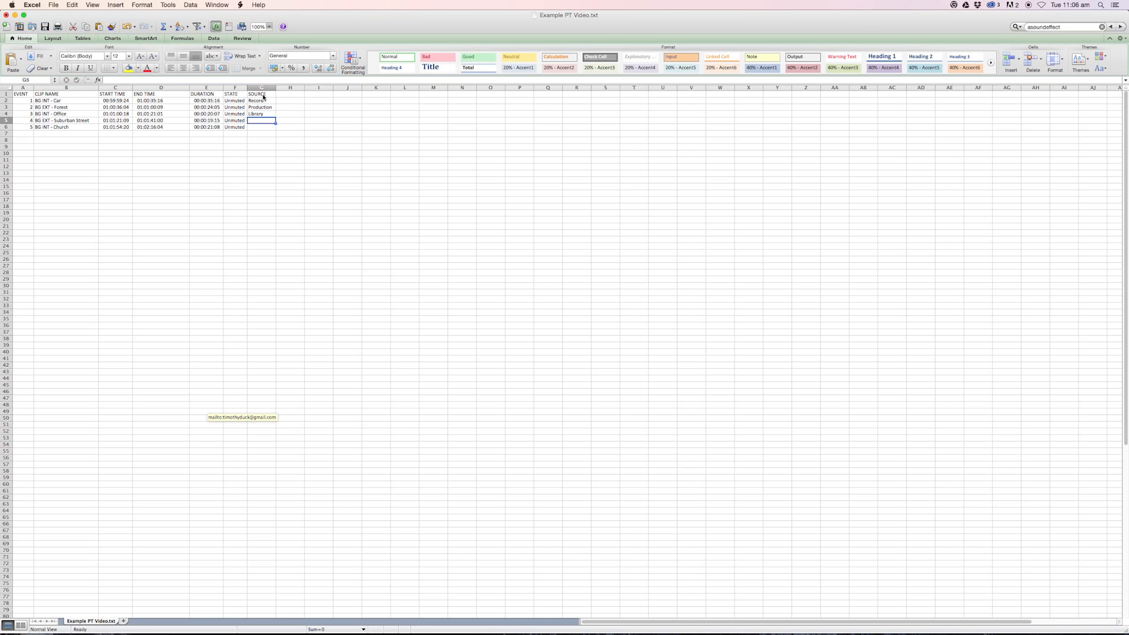
drag(277, 90, 312, 89)
click(227, 207)
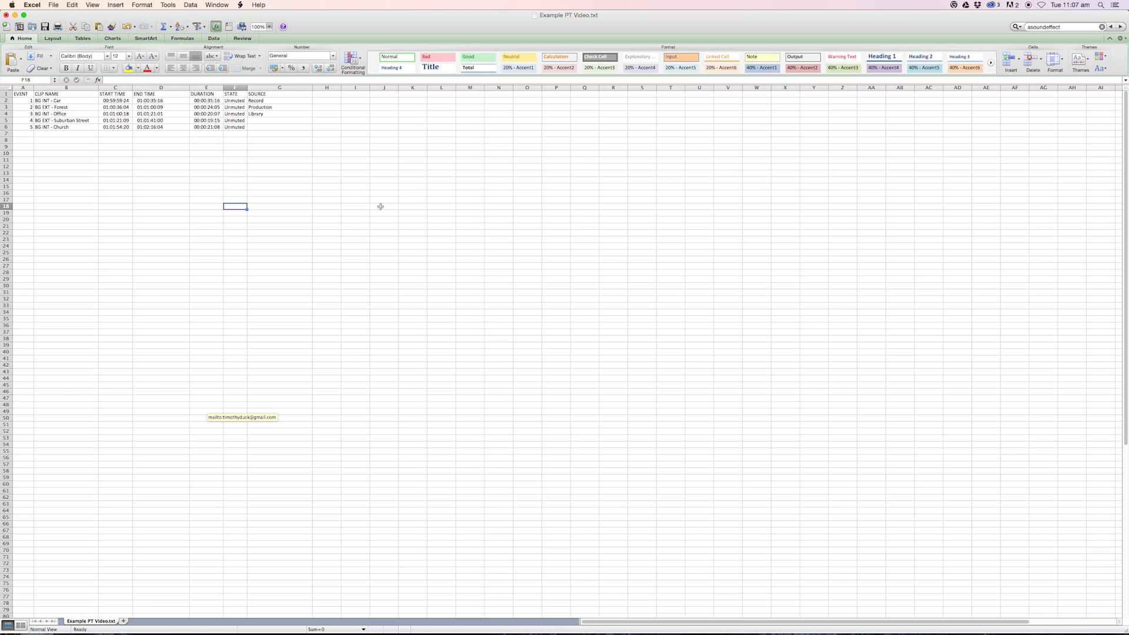
Step: Switch to Pro Tools, bring back the Edit window, and move the video window off the BG INT - Car clip group
key(super+Tab)
key(super+Tab)
key(super+Tab)
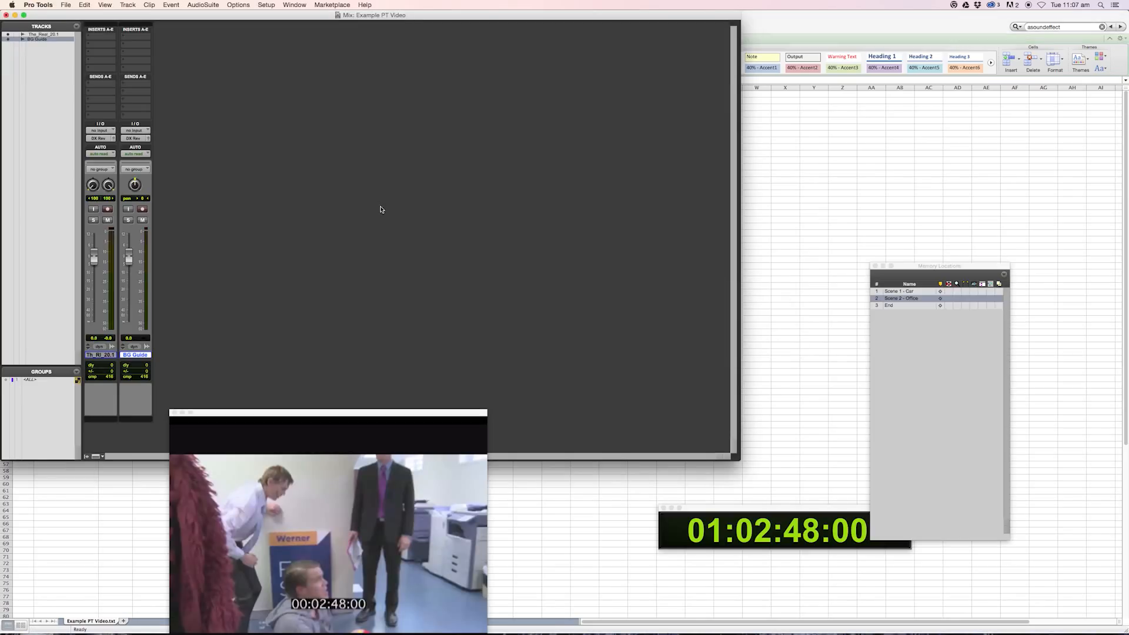
key(super+equal)
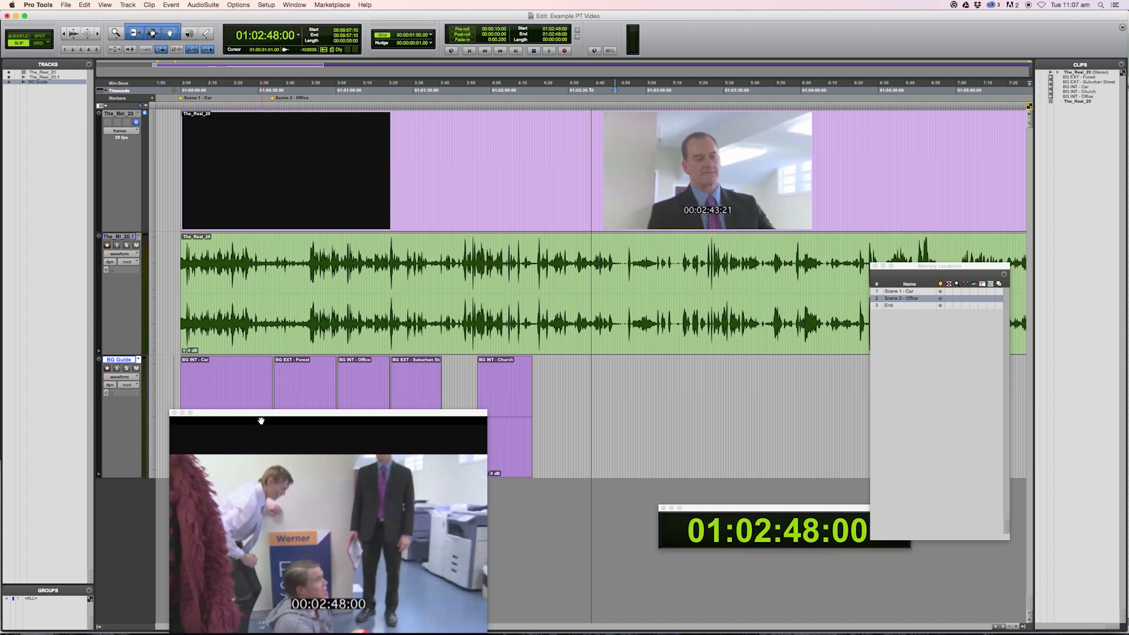
drag(253, 415, 385, 363)
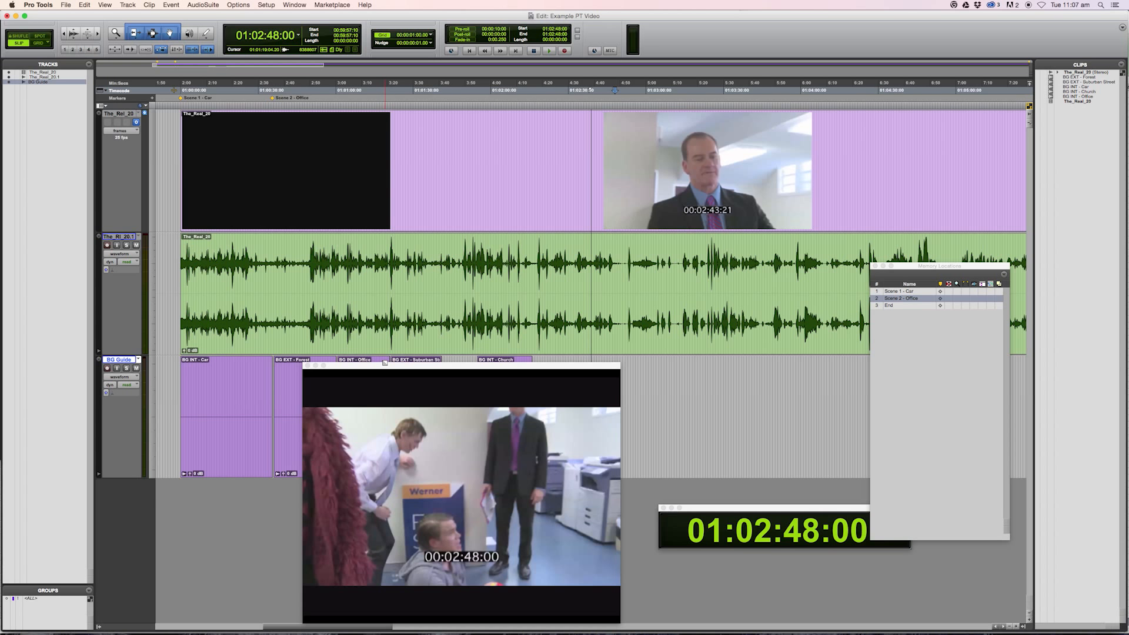
Step: Switch to Chrome to view the EDI products on the Sounds in Sync page
key(super+Tab)
key(super+Tab)
key(super+Tab)
key(super+Tab)
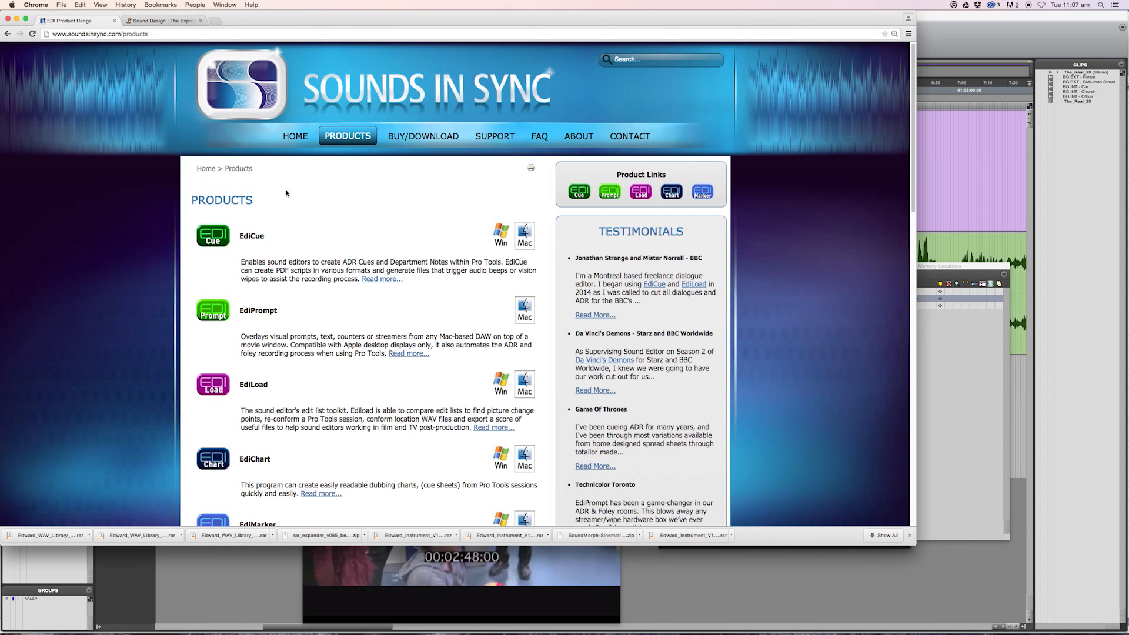
Step: View the Sound Design book page on FilmSound.org in the other browser tab
click(171, 21)
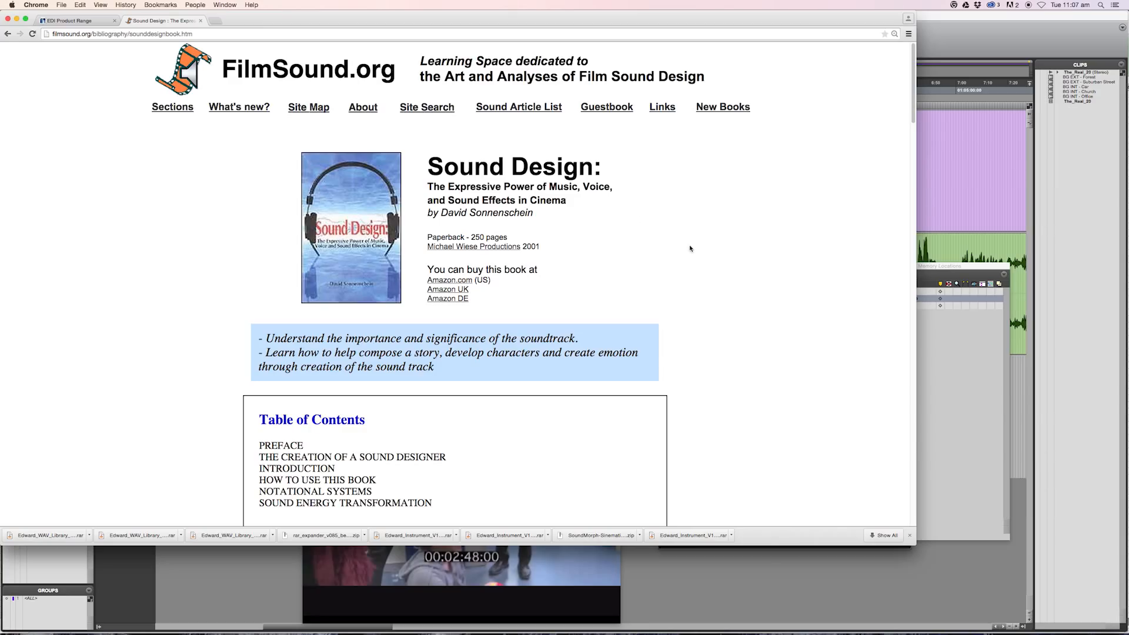
Step: Switch to Pro Tools and move the video window off the BG Guide clip groups
key(super+Tab)
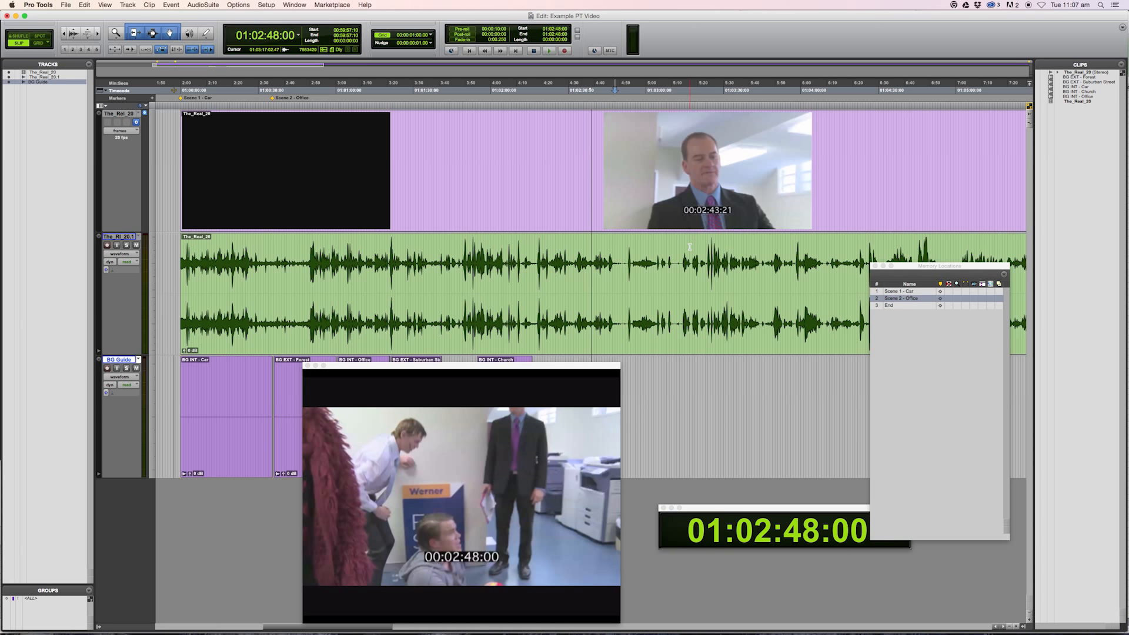
drag(522, 368, 1046, 363)
click(514, 359)
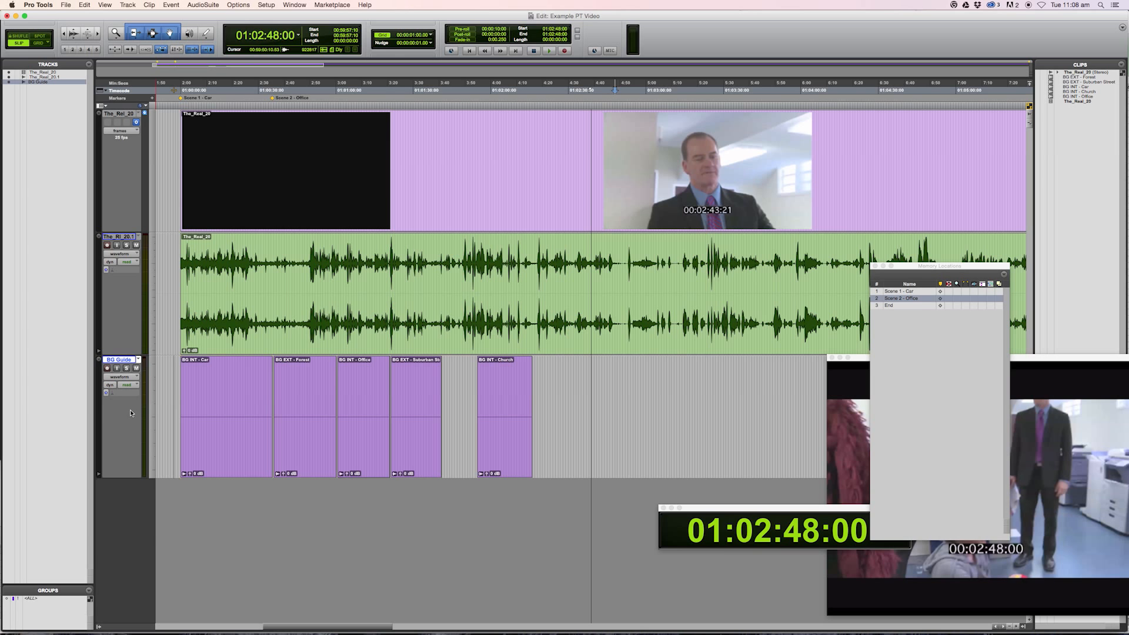
Step: Create one new mono Aux Input track below the BG Guide track
key(super+shift+n)
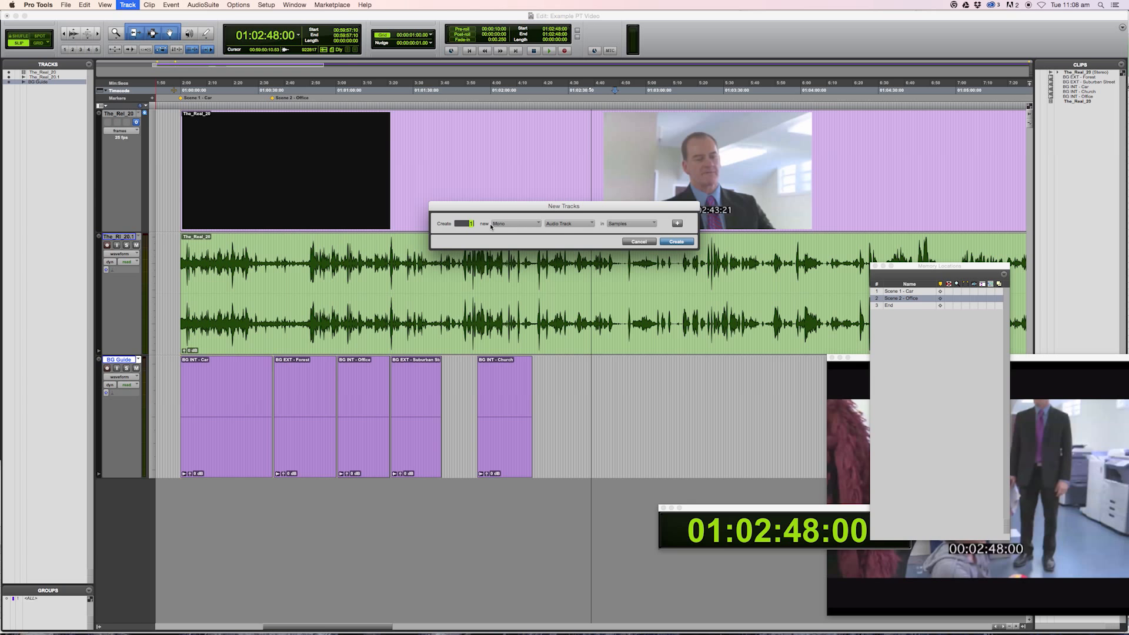
click(569, 223)
click(598, 234)
click(684, 241)
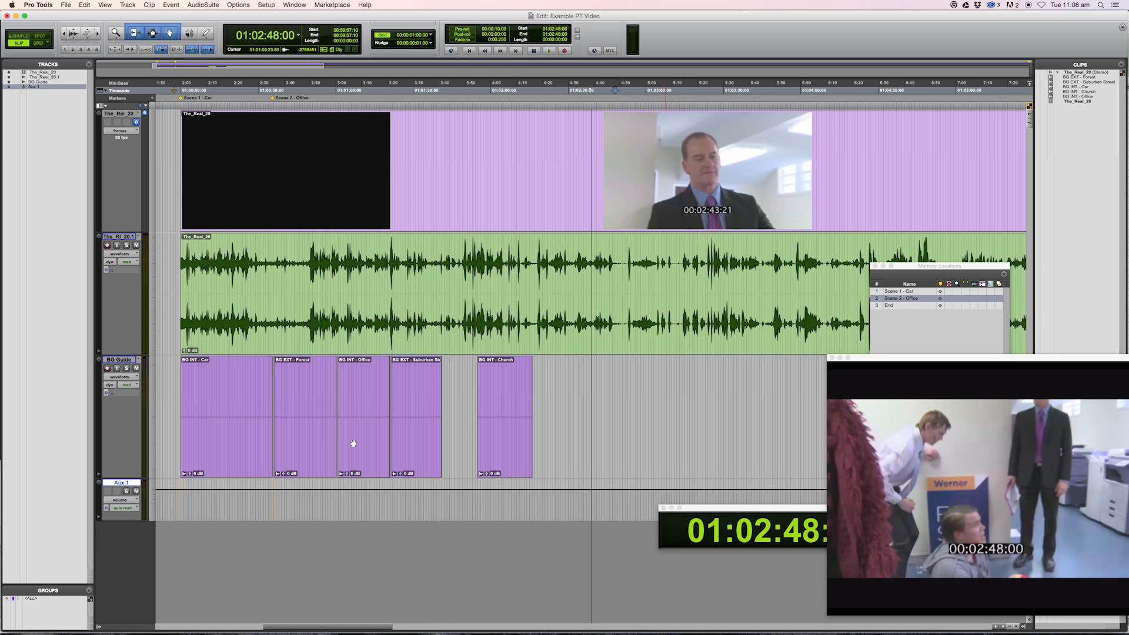
Step: Enlarge the height of the new Aux 1 track and rename it Isolation
drag(133, 520, 128, 610)
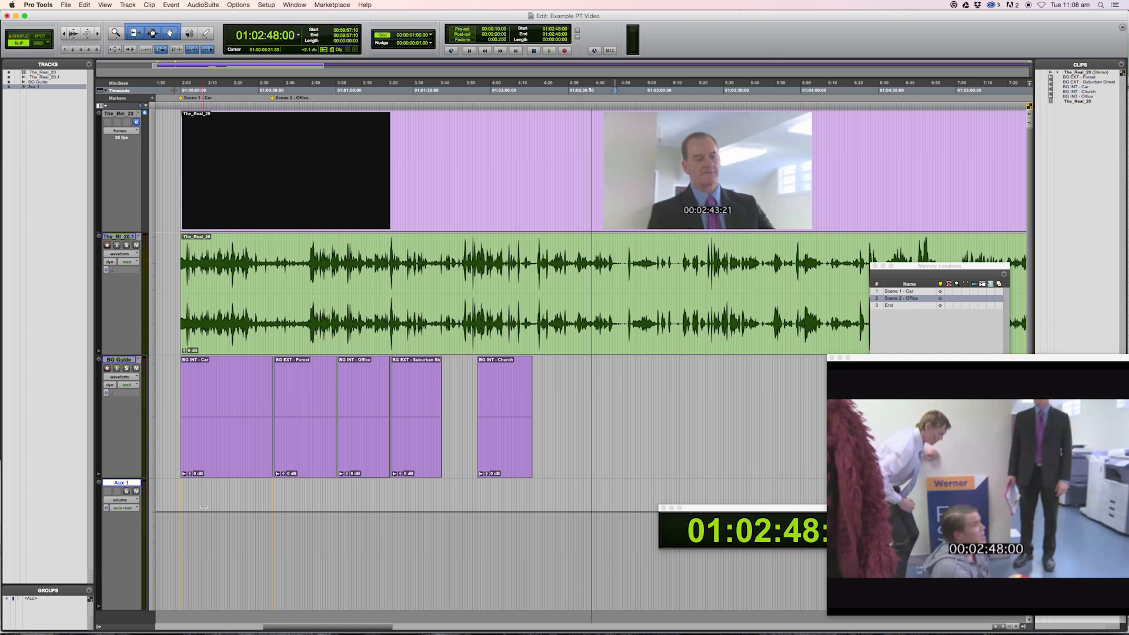
double_click(121, 484)
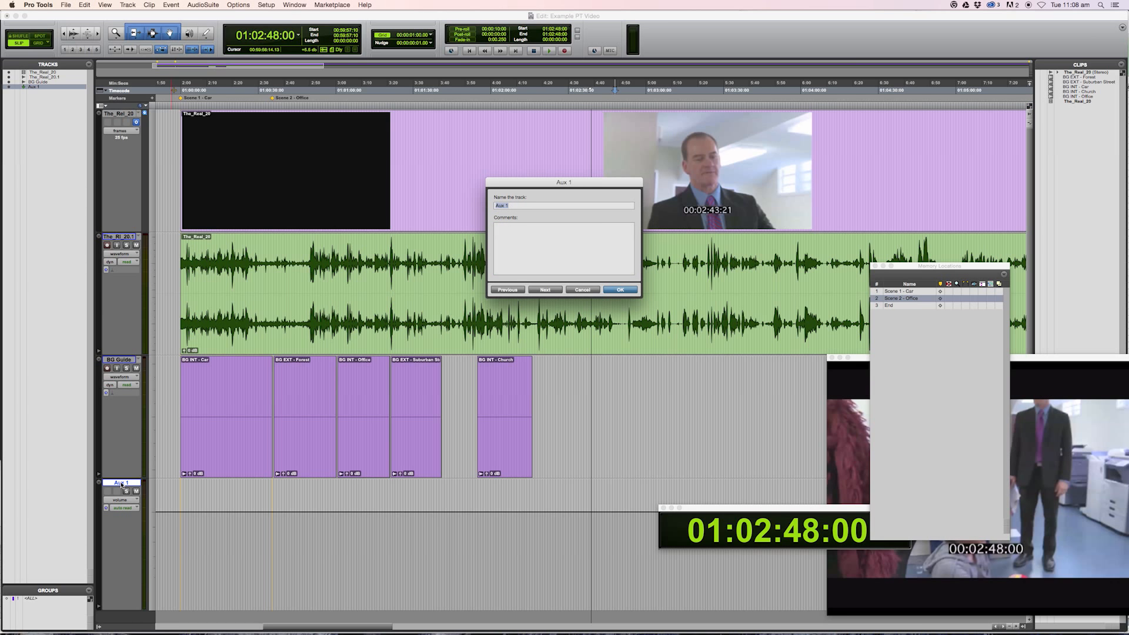
key(BackSpace)
key(Return)
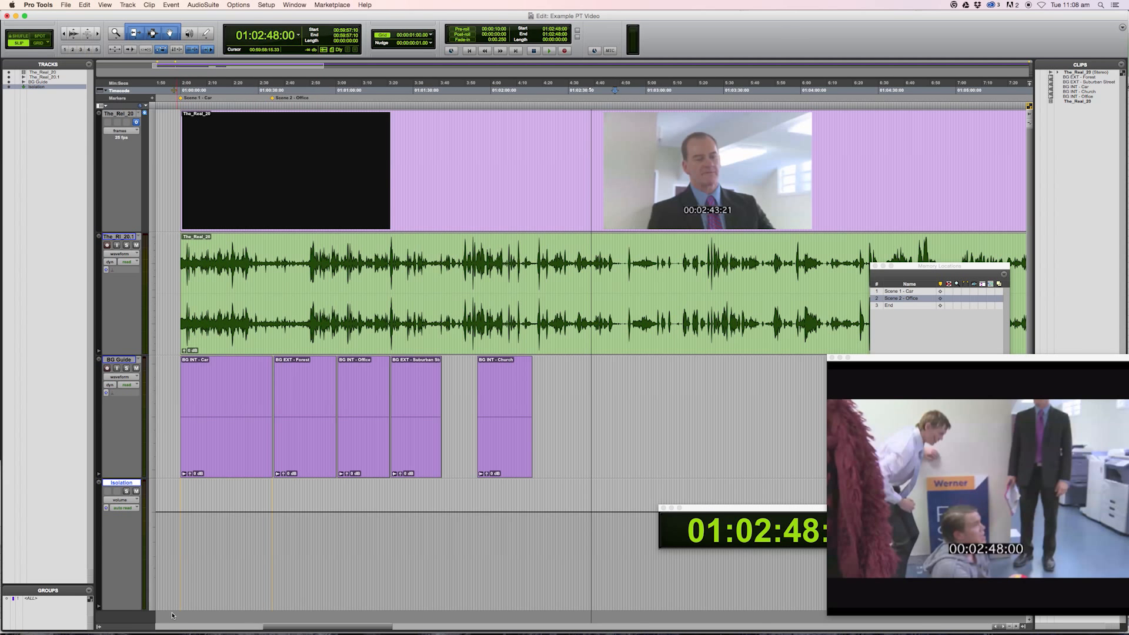
Step: Draw a freehand volume curve on the Isolation track, starting low, peaking around 01:02:48, falling, and continuing with a gentler rise
click(202, 36)
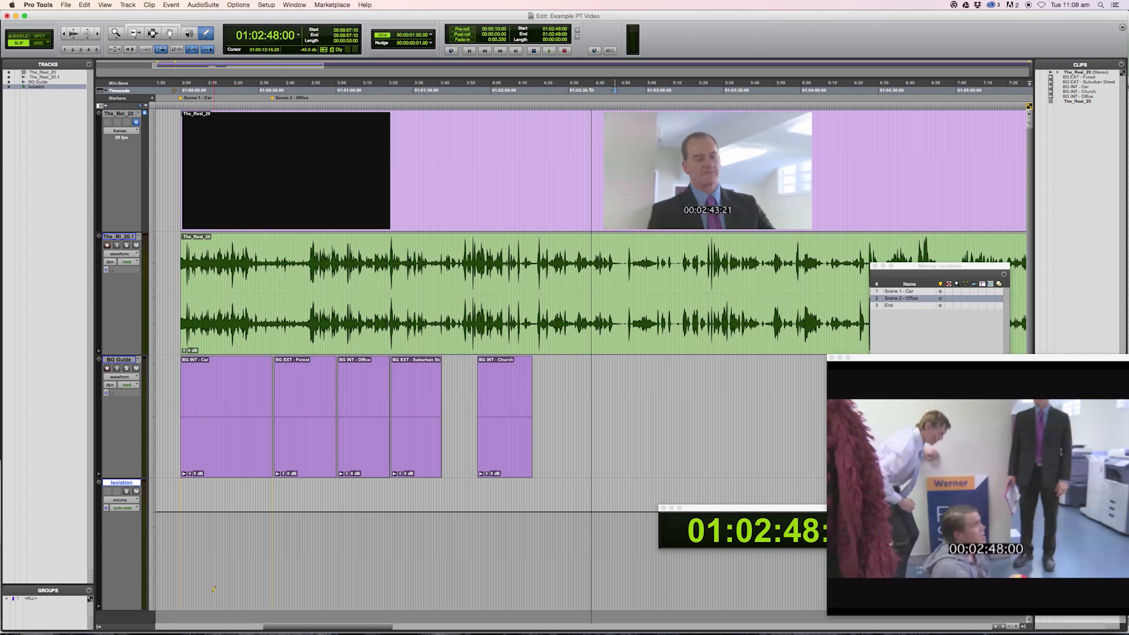
mouse_move(186, 604)
mouse_down()
mouse_move(378, 582)
mouse_move(455, 525)
mouse_move(573, 477)
mouse_move(691, 494)
mouse_move(827, 593)
mouse_up()
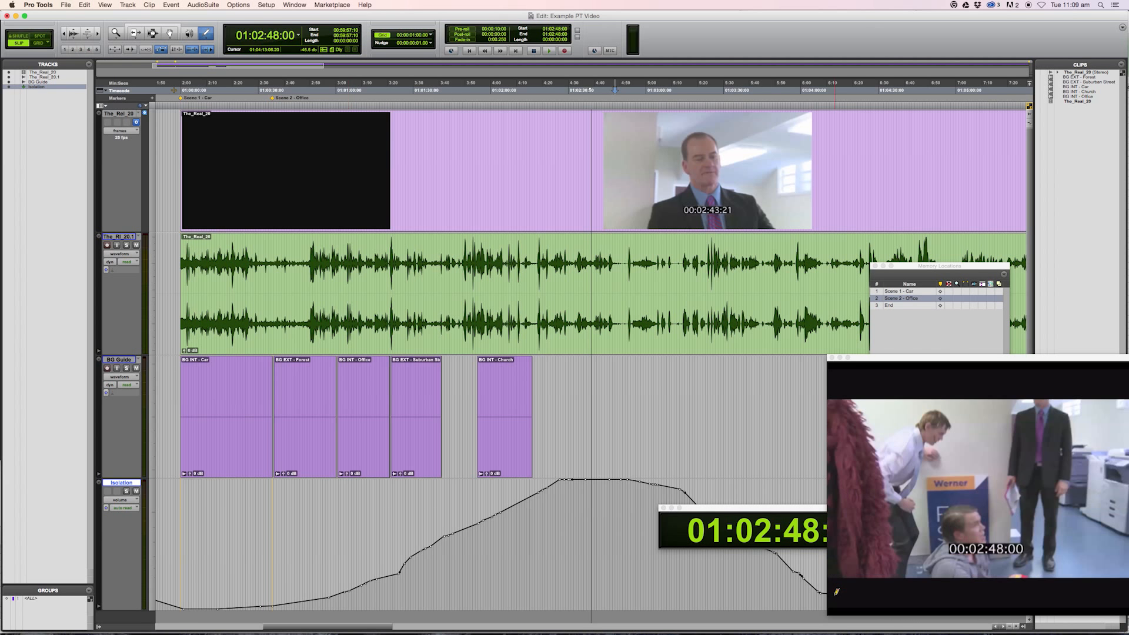
key(r)
key(r)
key(r)
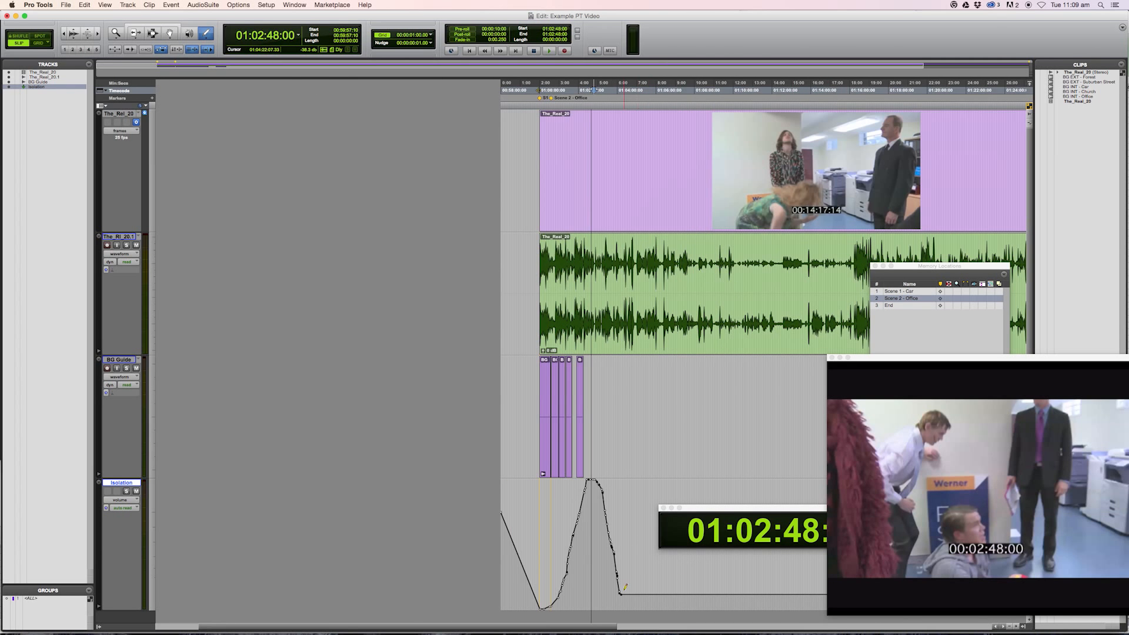
mouse_move(624, 592)
mouse_down()
mouse_move(681, 590)
mouse_move(793, 559)
mouse_up()
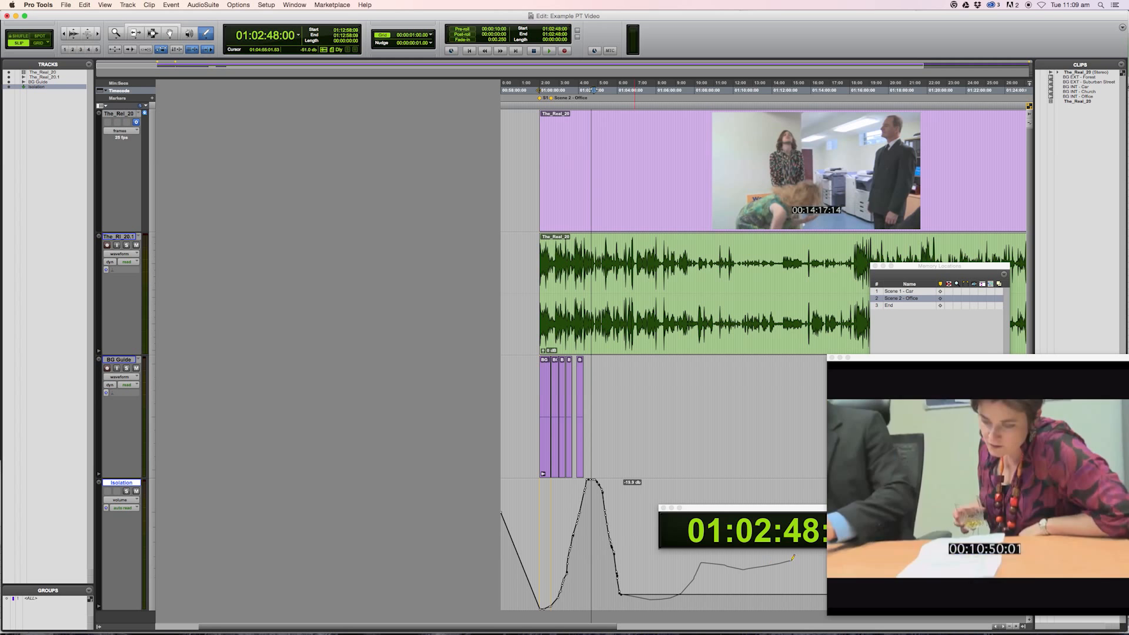
key(r)
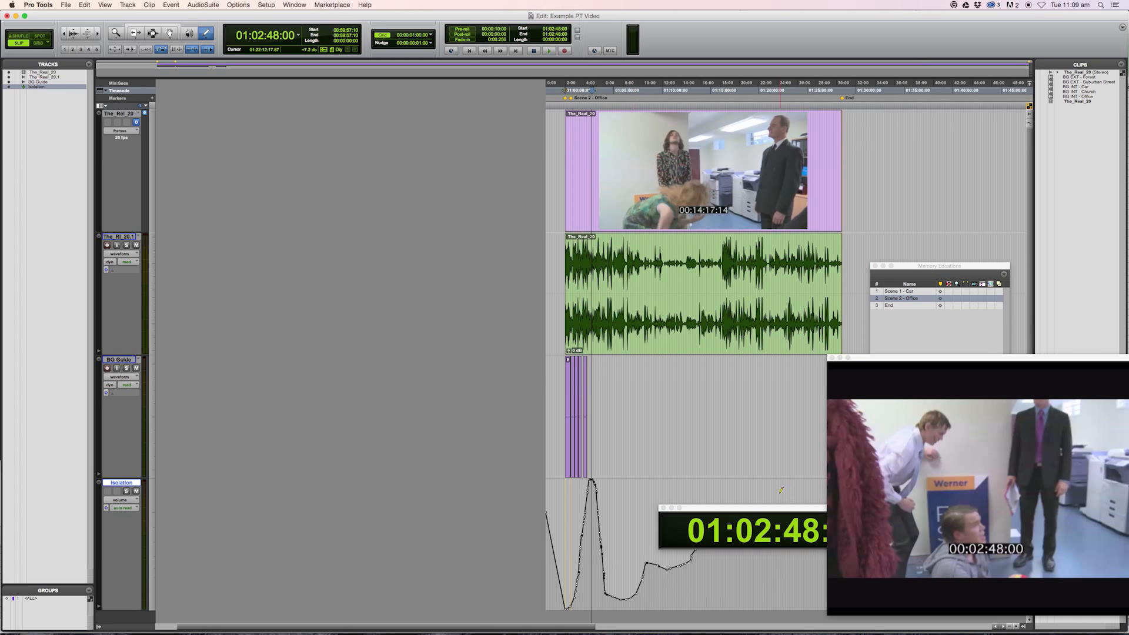
Step: Change the Edit window scrolling option and extend the Isolation volume curve through a second, lower peak to the End marker
click(261, 5)
mouse_move(241, 6)
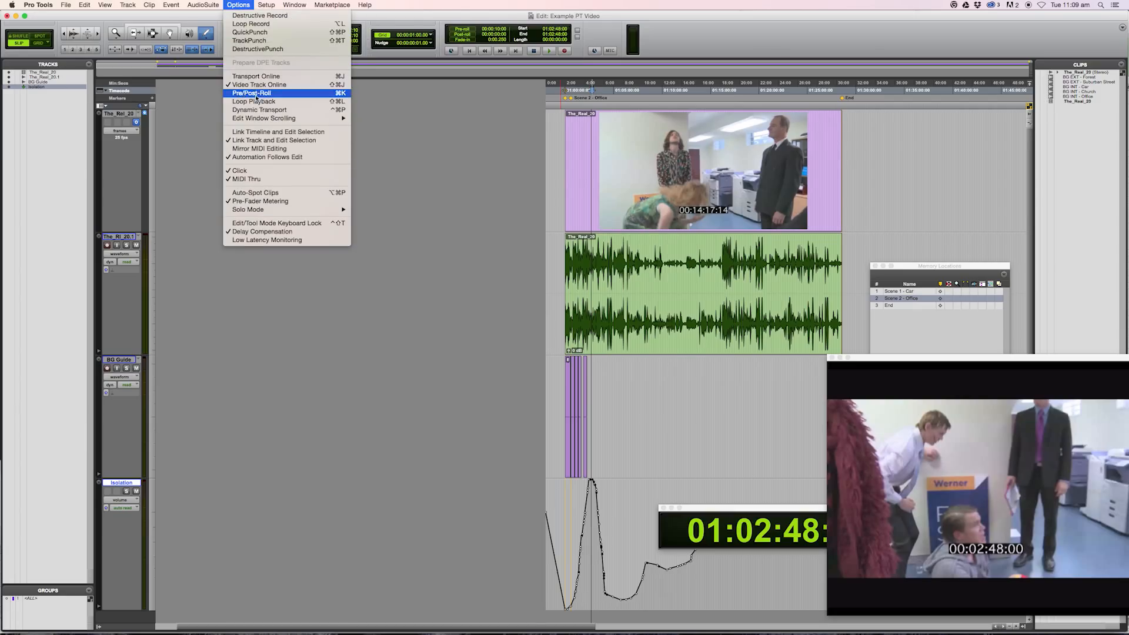
mouse_move(275, 117)
click(393, 134)
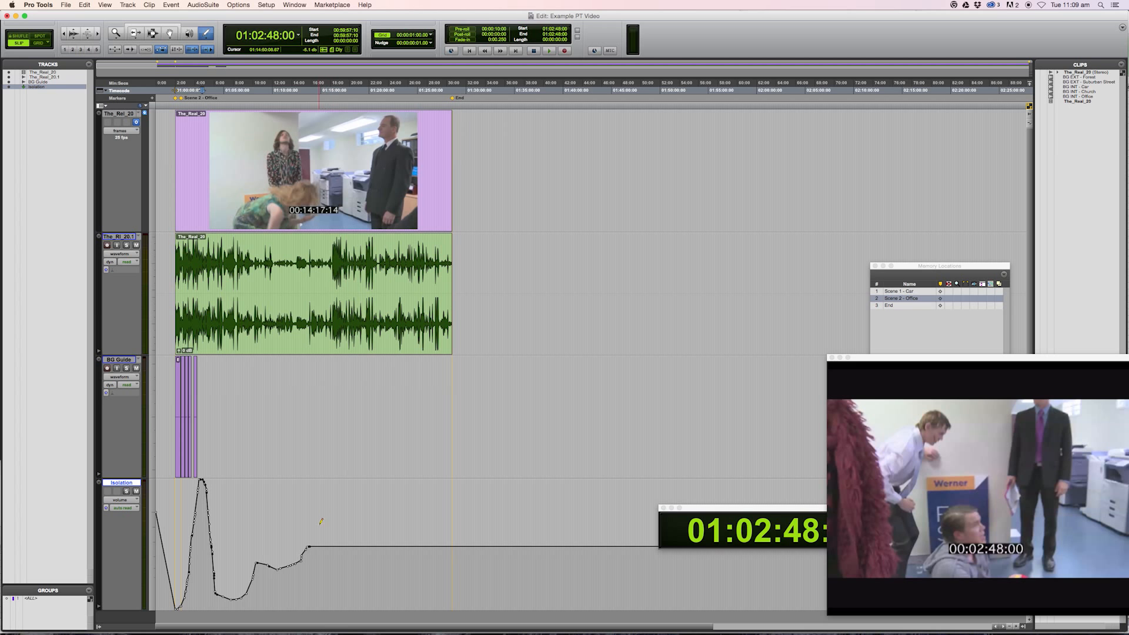
mouse_move(310, 546)
mouse_down()
mouse_move(346, 521)
mouse_move(422, 559)
mouse_move(459, 554)
mouse_up()
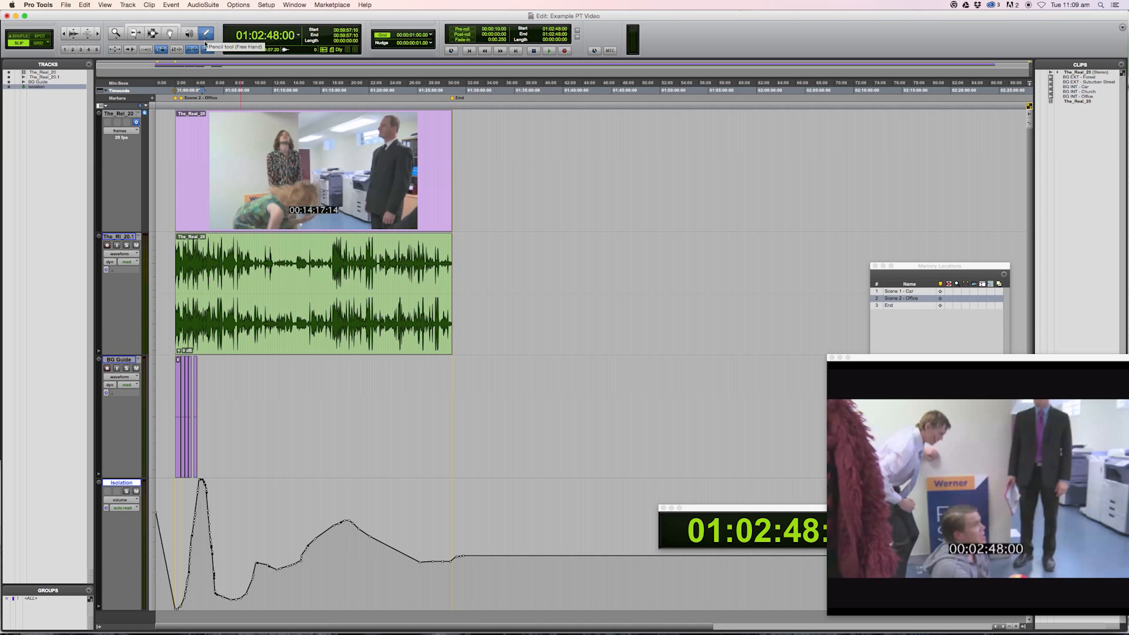
Step: Set the Isolation track's automation to write and record a volume pass during playback from 01:00:05:15 to 01:00:28:07
click(136, 508)
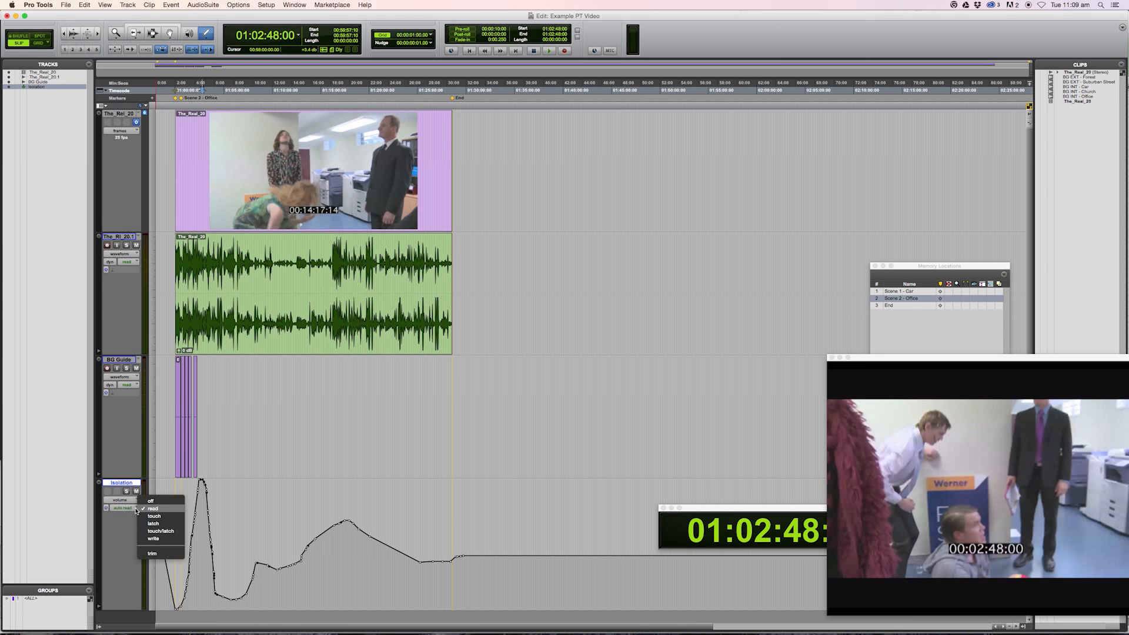
click(154, 539)
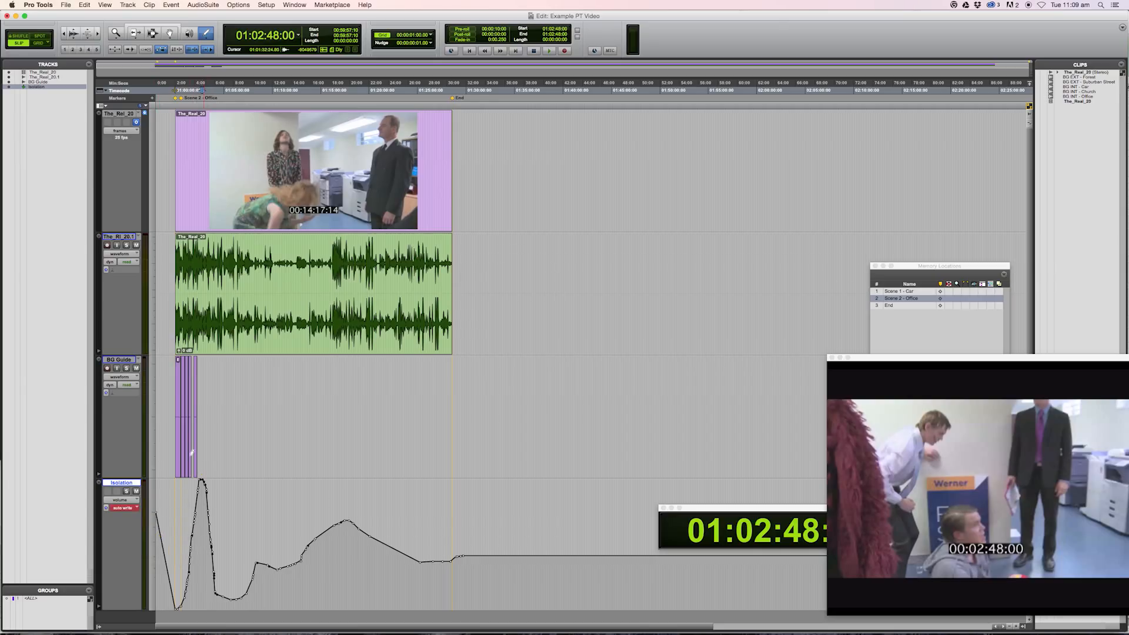
click(177, 86)
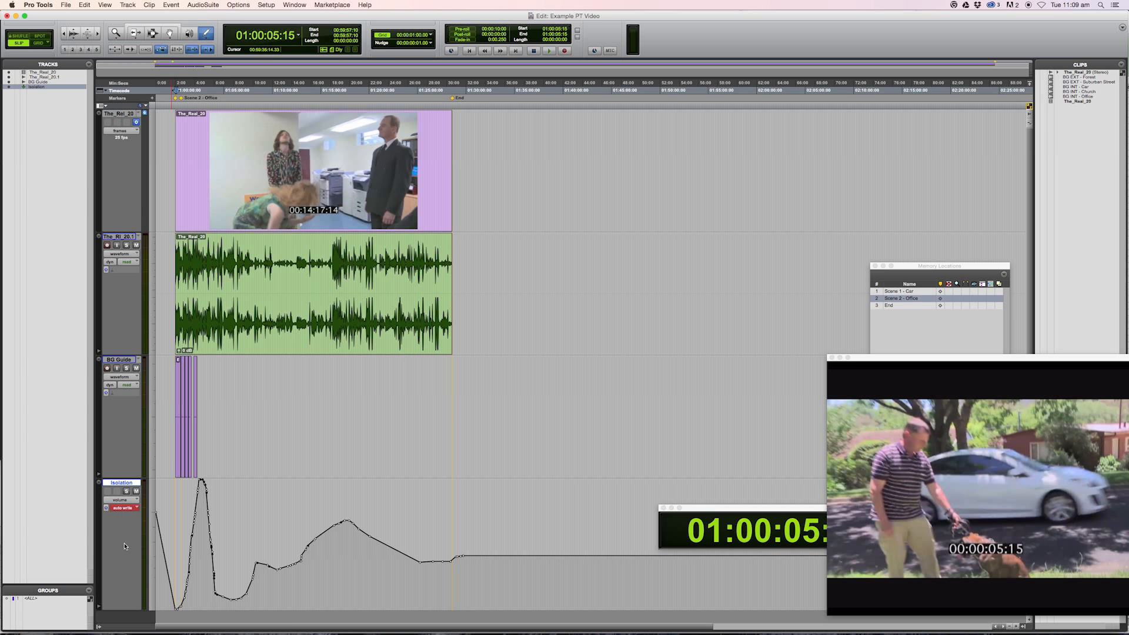
key(space)
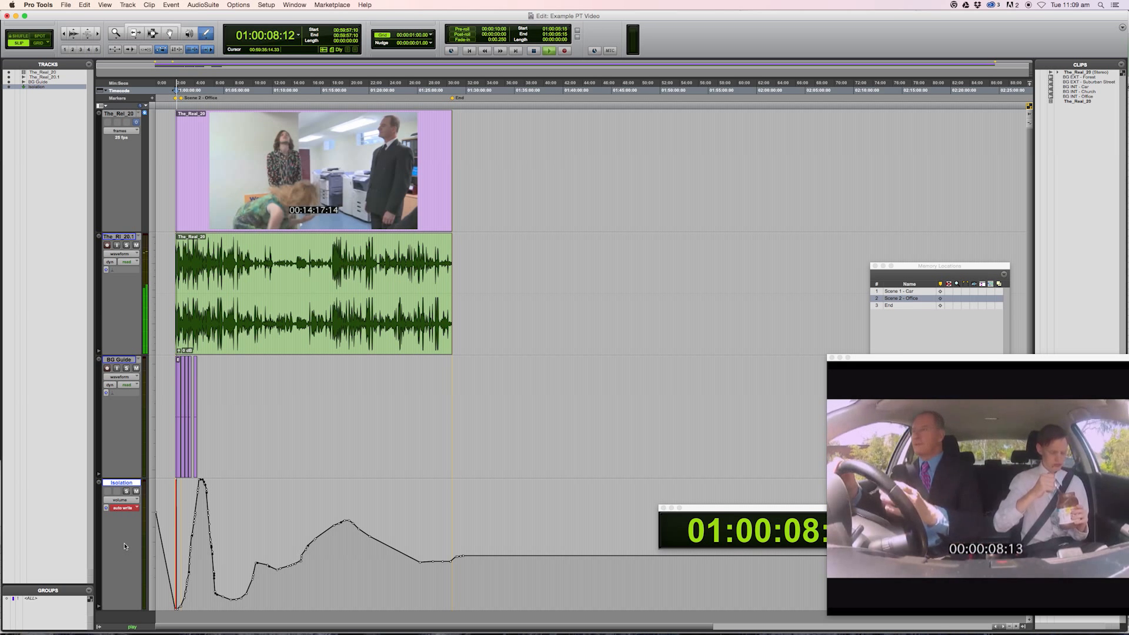
key(t)
key(t)
key(t)
key(t)
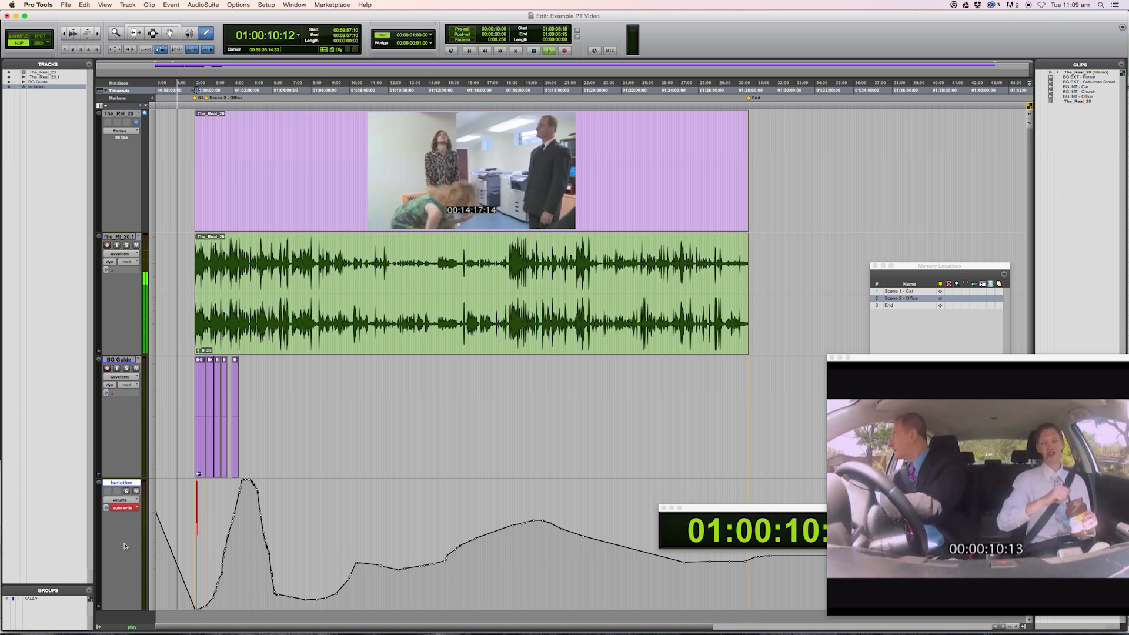
key(t)
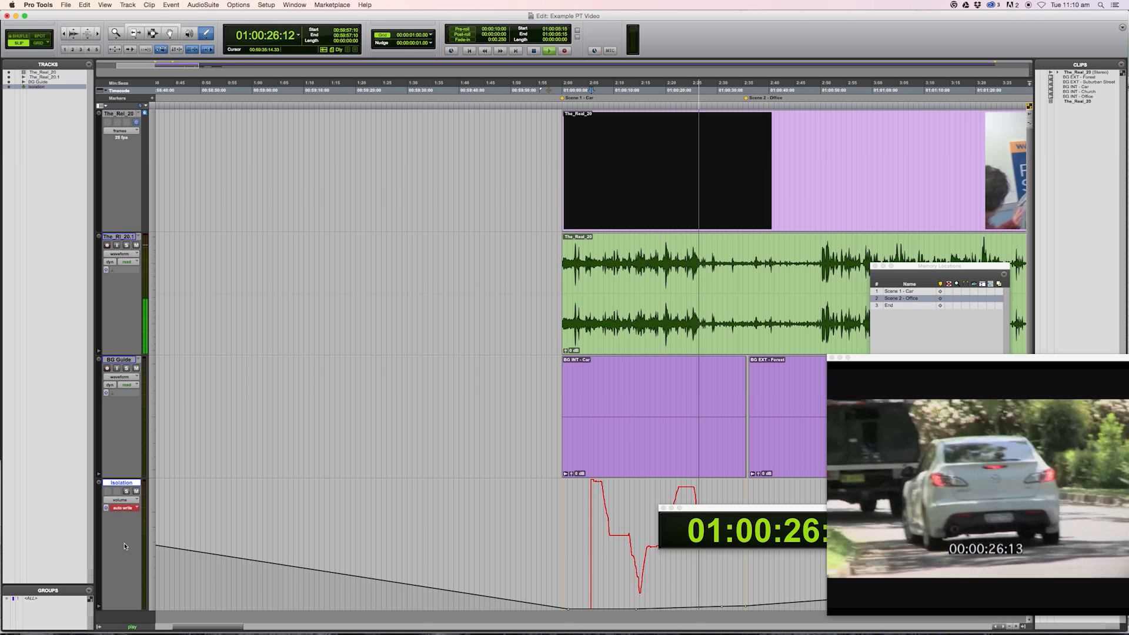
key(space)
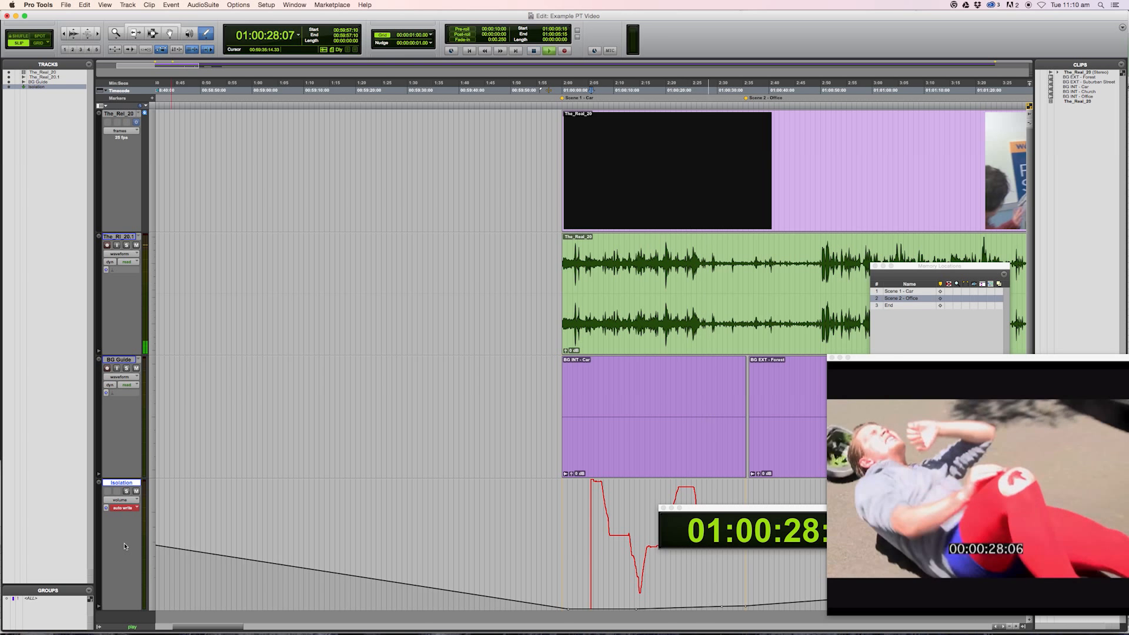
Step: Set the Isolation track's automation mode back to read
key(r)
key(r)
key(r)
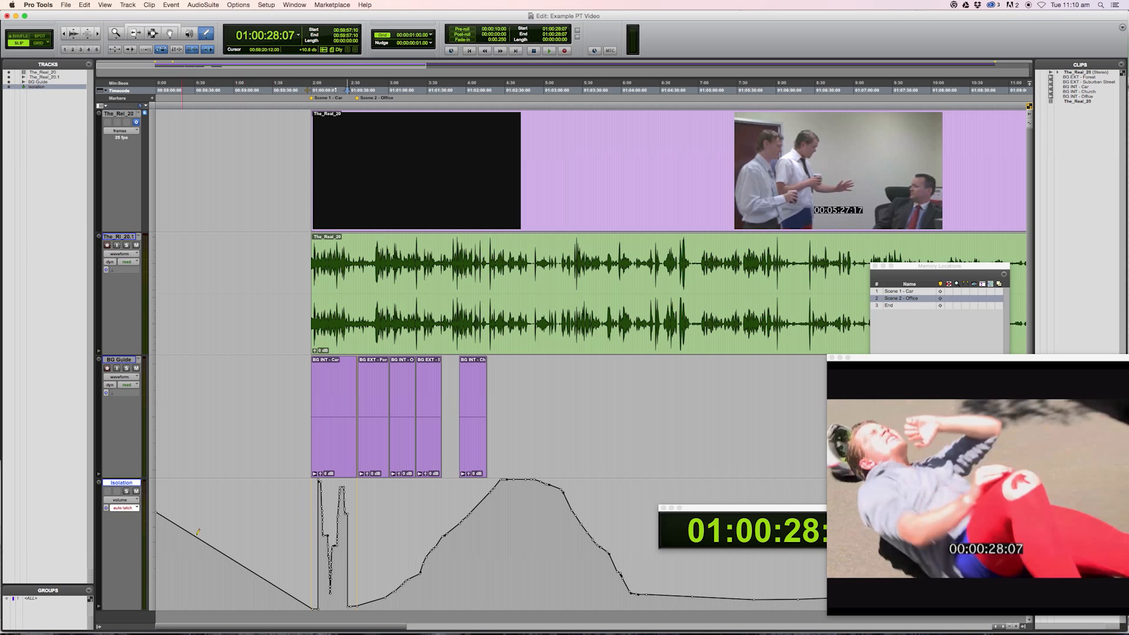
click(130, 510)
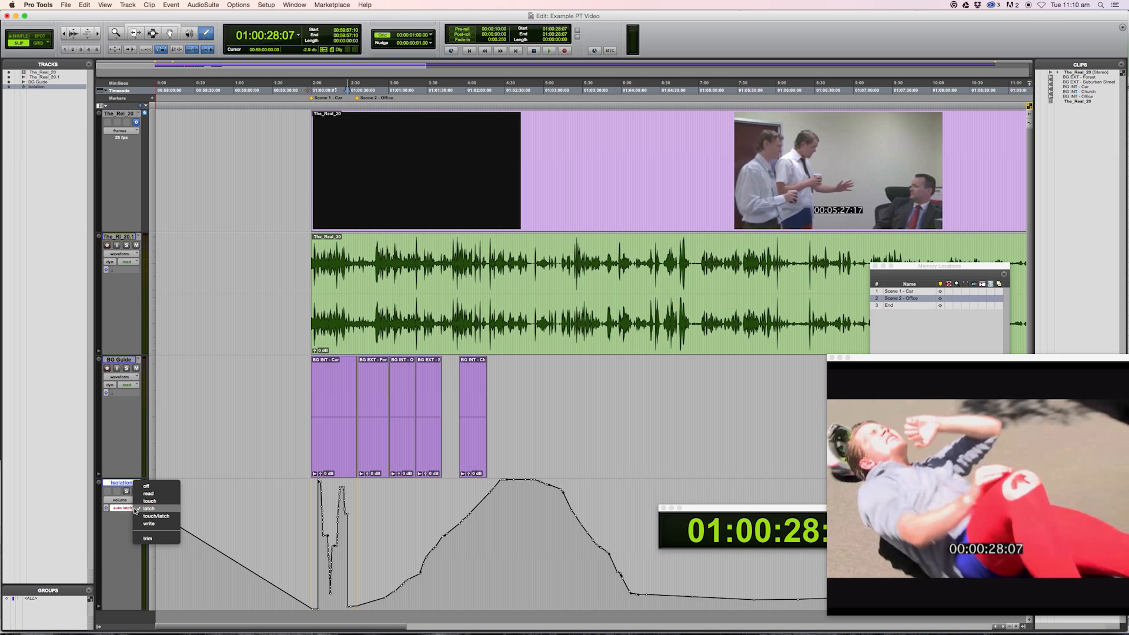
click(148, 494)
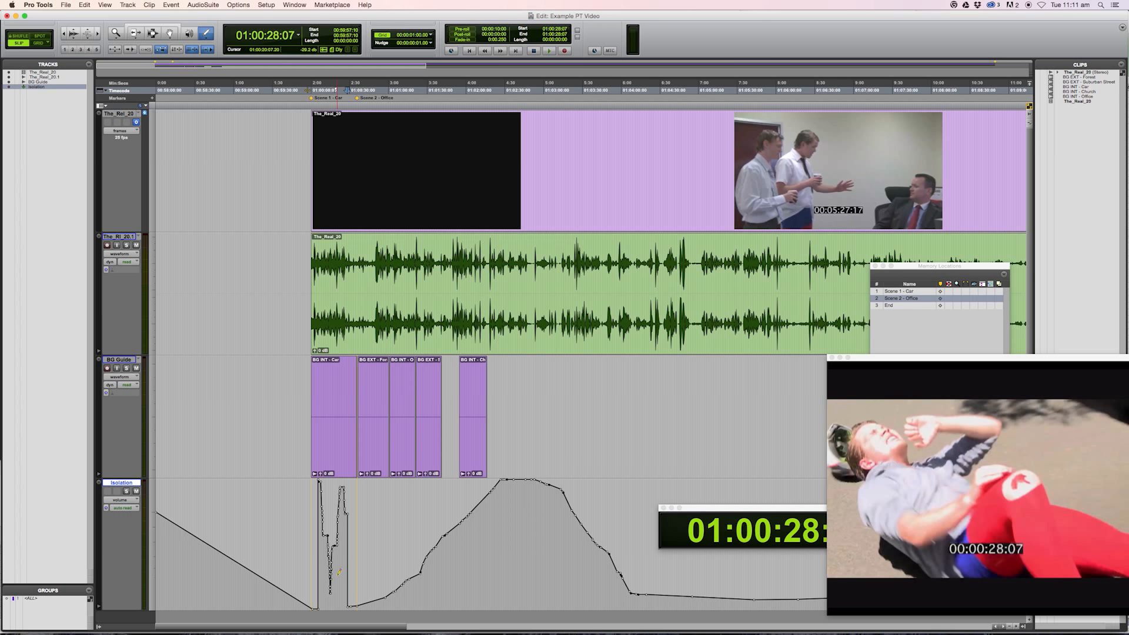
key(super+bracketleft)
key(super+bracketleft)
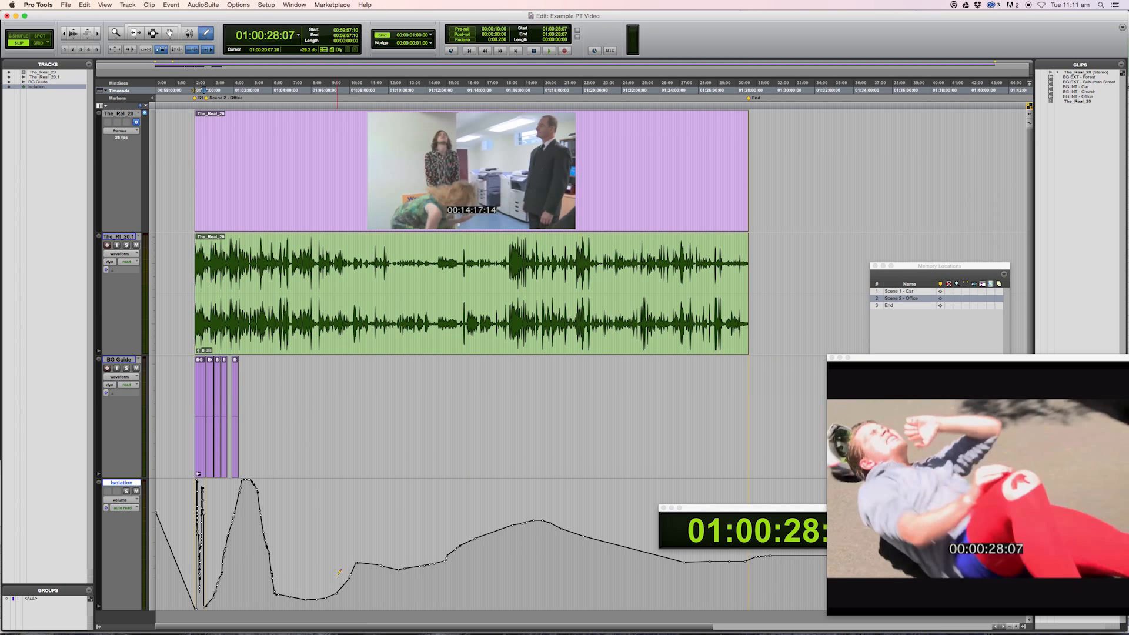
key(super+bracketright)
key(super+bracketright)
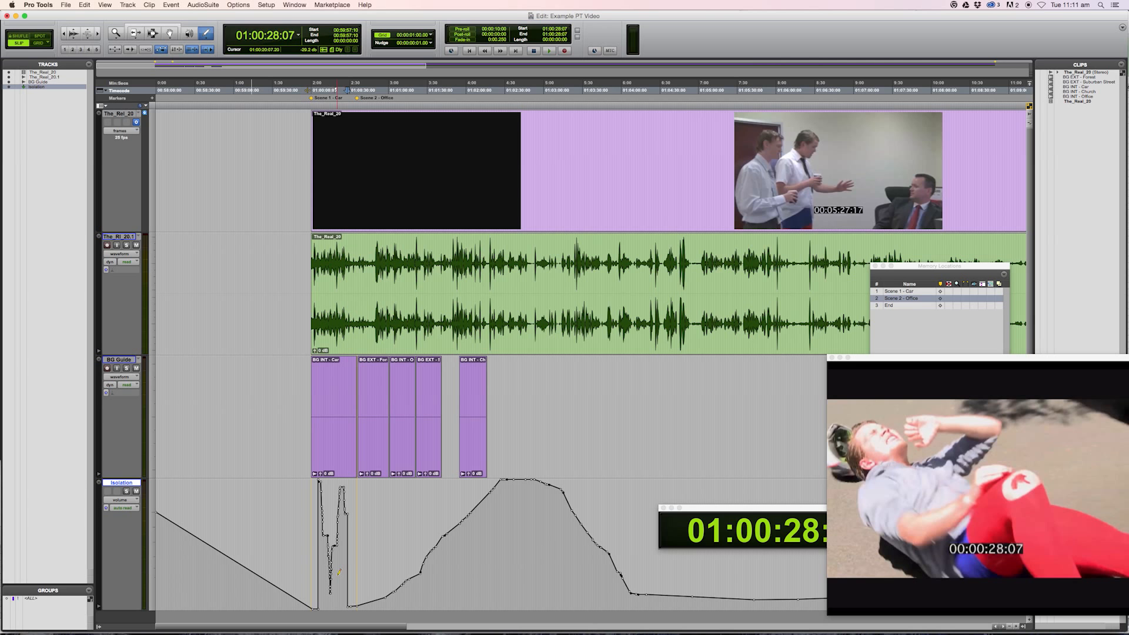